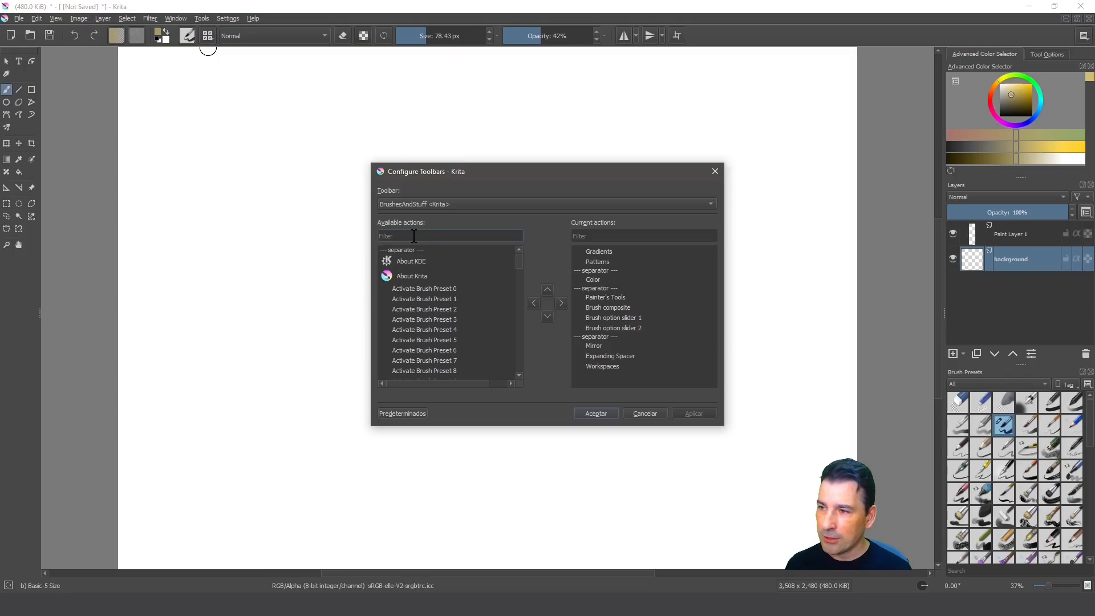
Step: Add Brush option sliders 3 and 4 to the BrushesAndStuff toolbar directly after Brush option slider 2 and accept the changes
text(i)
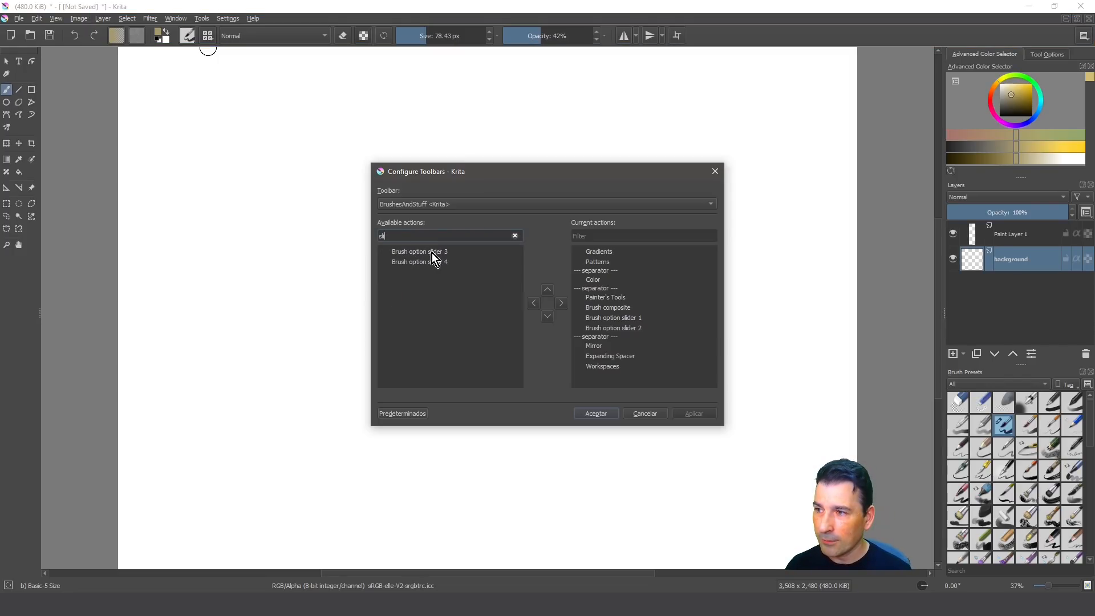
click(433, 254)
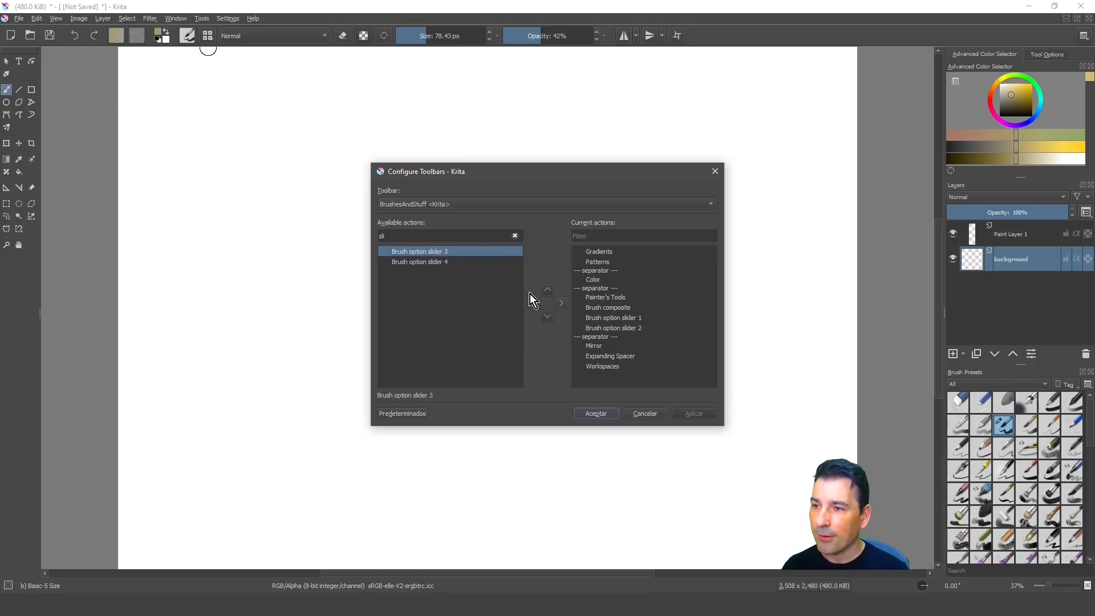
click(618, 330)
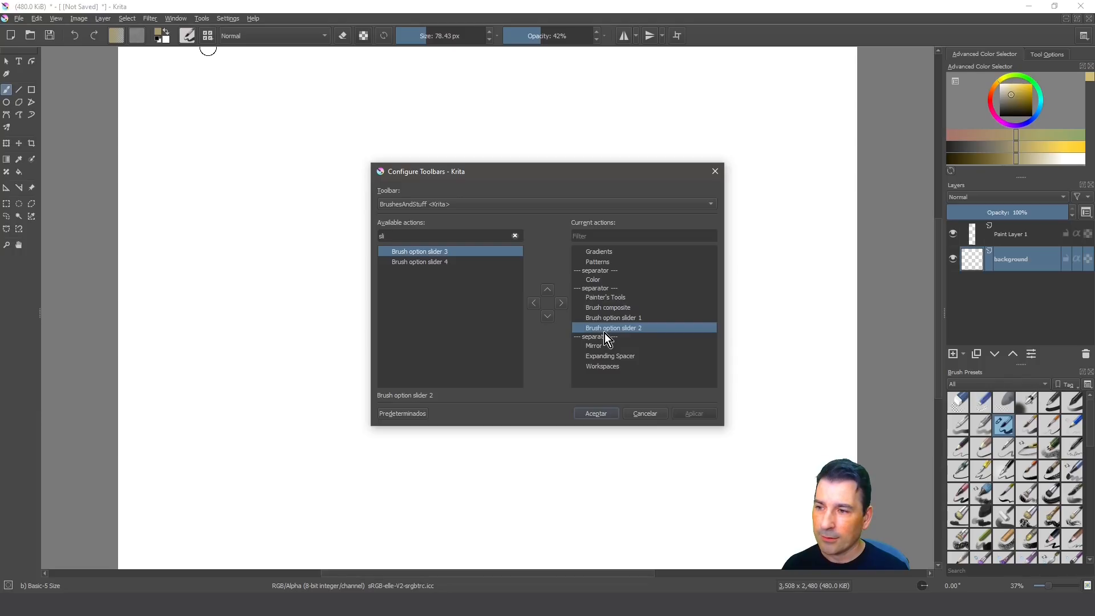
click(562, 303)
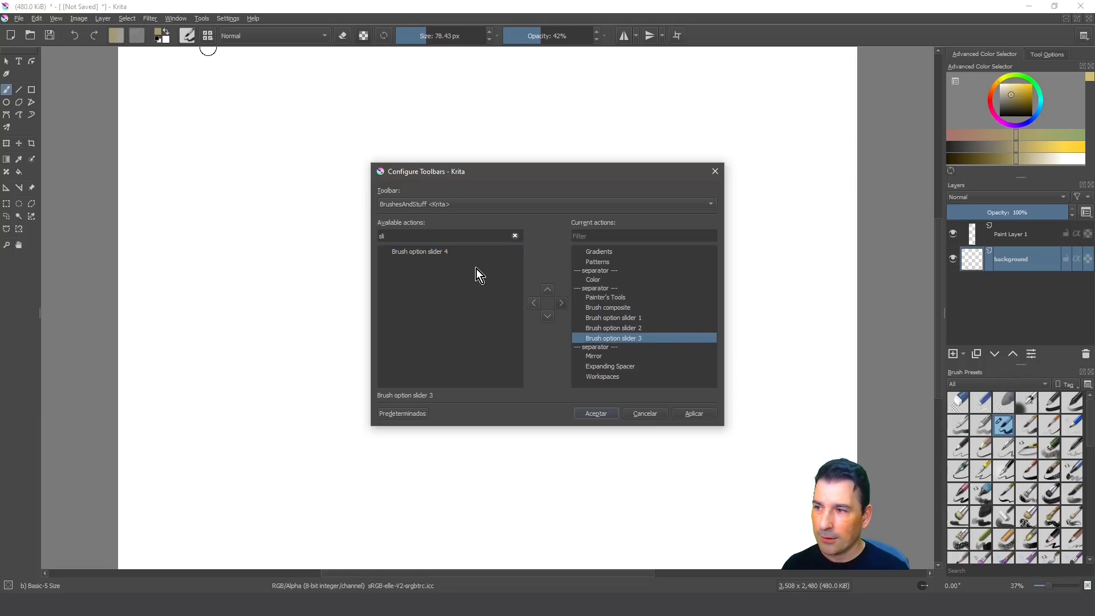
click(444, 251)
click(562, 304)
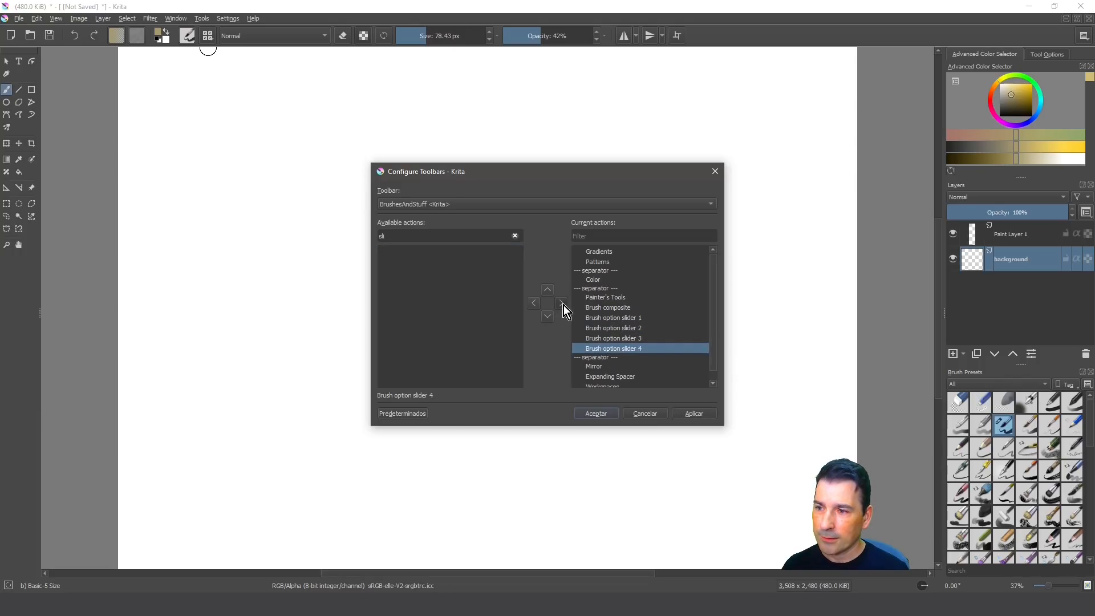
click(595, 414)
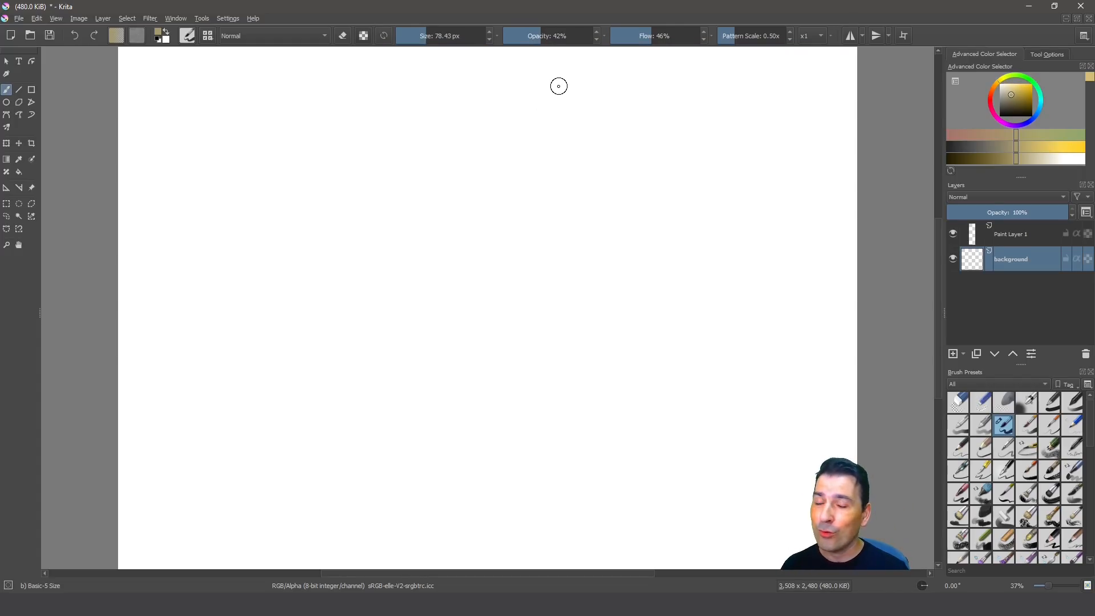
Step: Set the brush size to about 437 px, the opacity to about 37% and the flow to about 49%
click(449, 39)
click(537, 41)
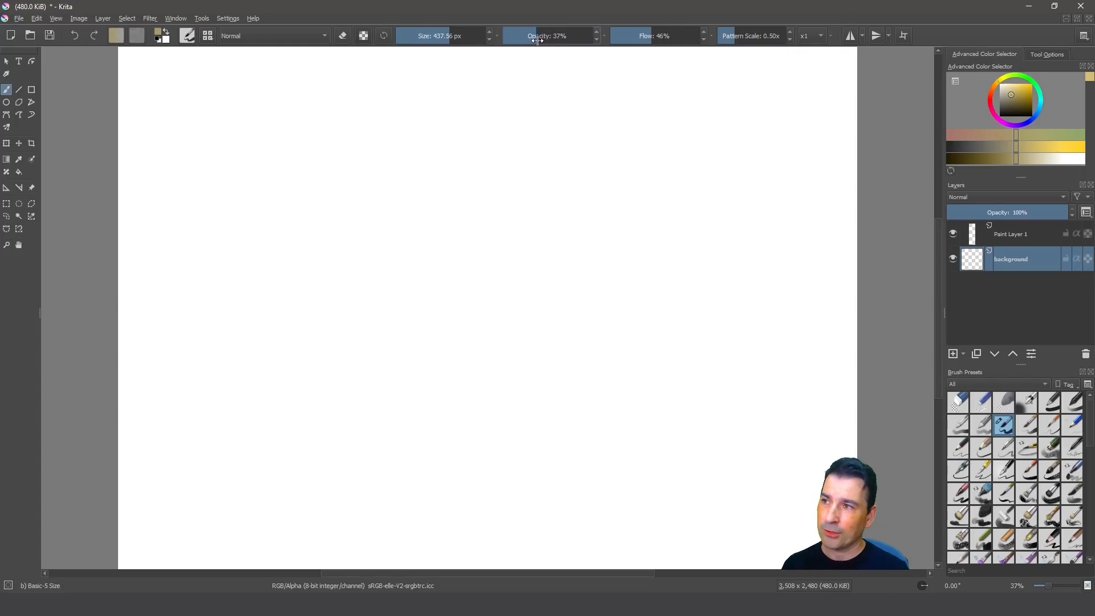
click(654, 38)
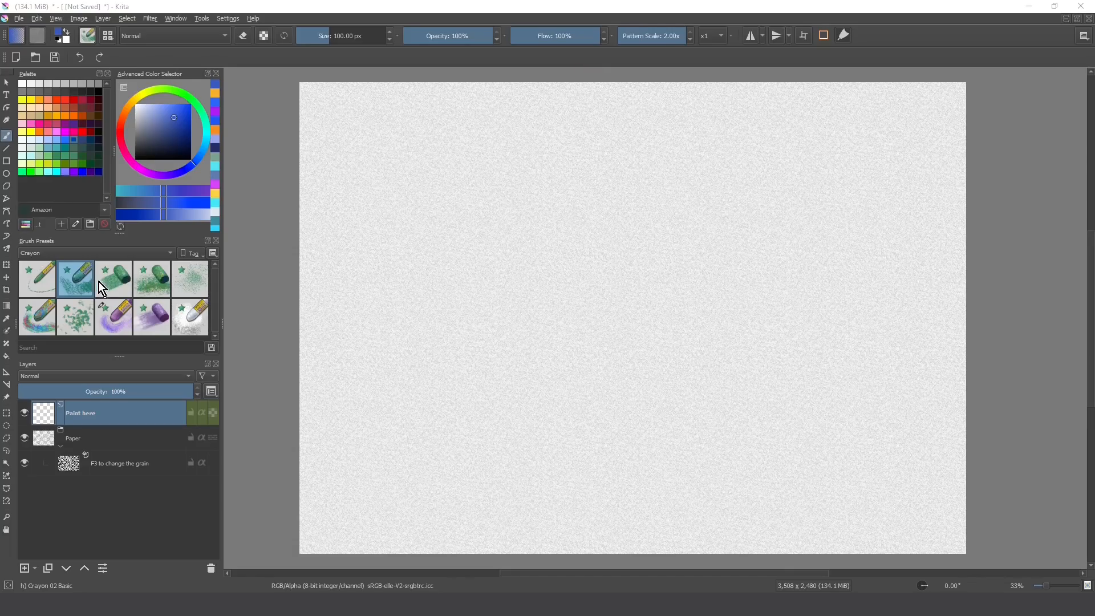
Step: Paint four horizontal blue test strokes of varying pressure on the upper canvas with the Crayon 04 BigArea Filler preset
click(157, 284)
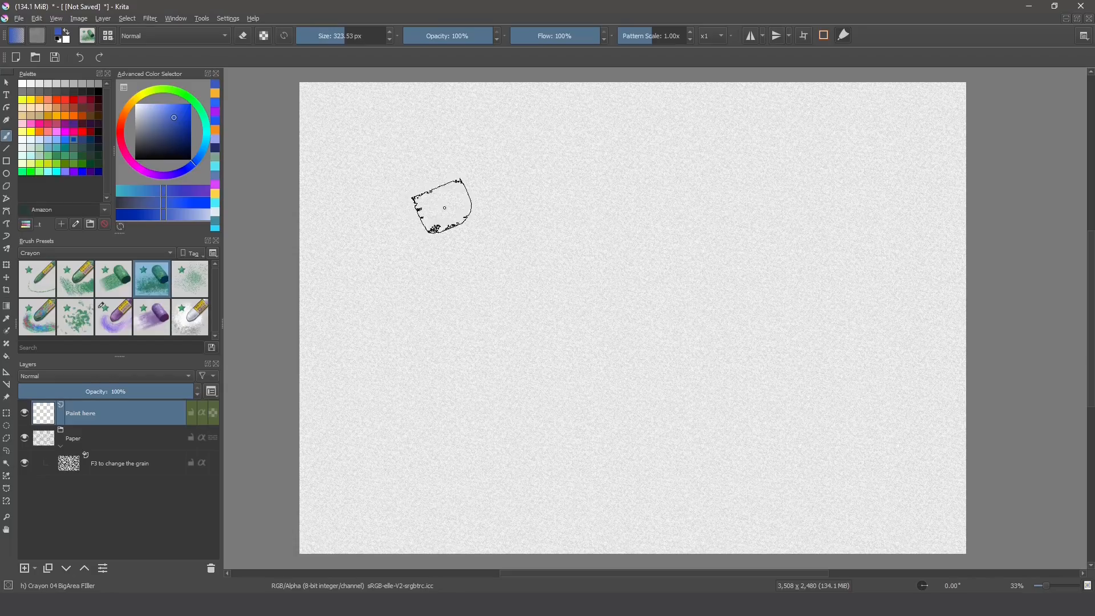
mouse_move(753, 154)
mouse_down()
mouse_move(658, 133)
mouse_move(592, 146)
mouse_move(471, 131)
mouse_move(460, 139)
mouse_move(475, 159)
mouse_move(425, 150)
mouse_up()
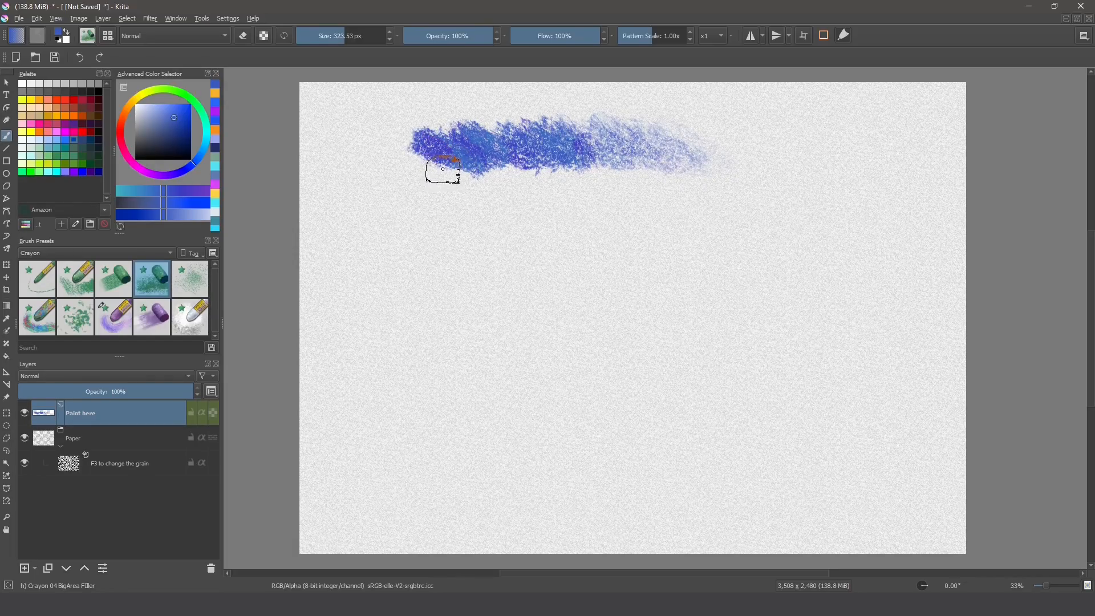
mouse_move(716, 208)
mouse_down()
mouse_move(587, 197)
mouse_move(447, 203)
mouse_move(423, 216)
mouse_up()
drag(628, 240, 452, 234)
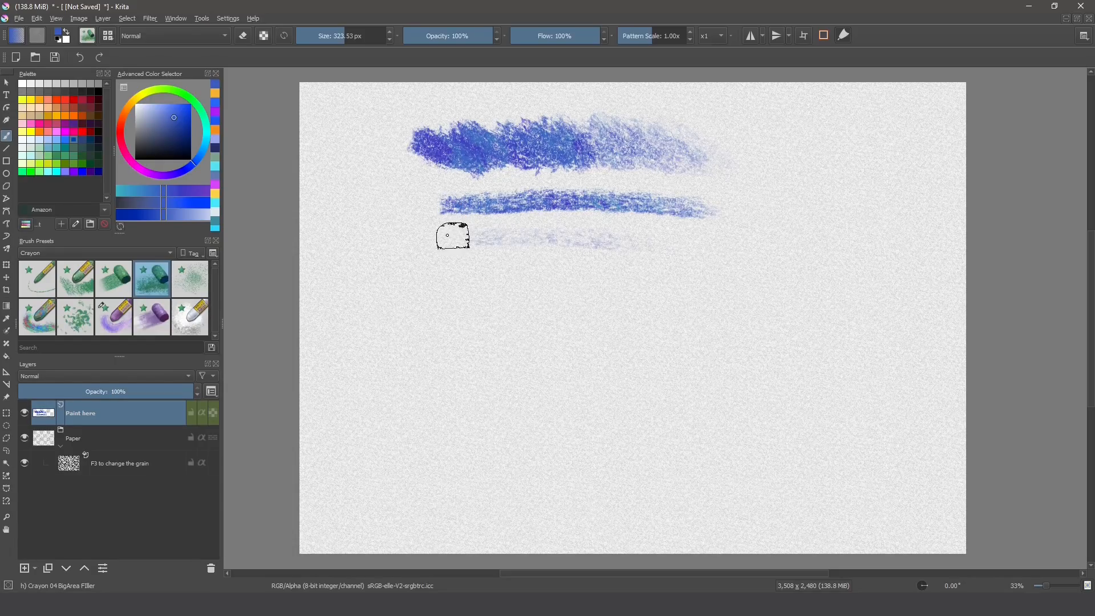
drag(688, 257, 447, 255)
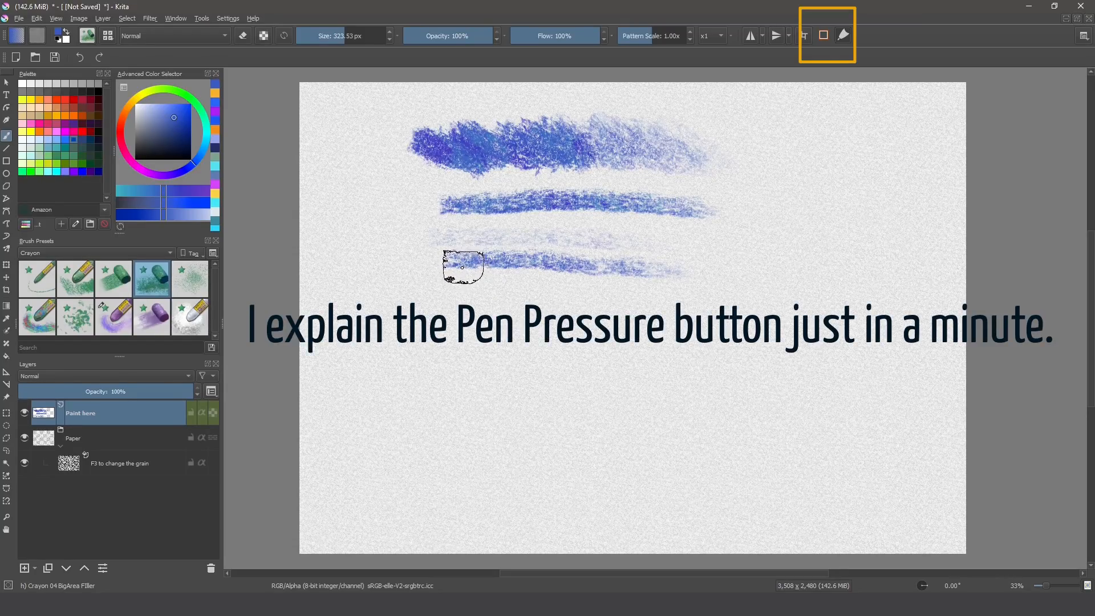
Step: Disable pen pressure and shade a dense blue rectangular block below the test strokes
click(843, 35)
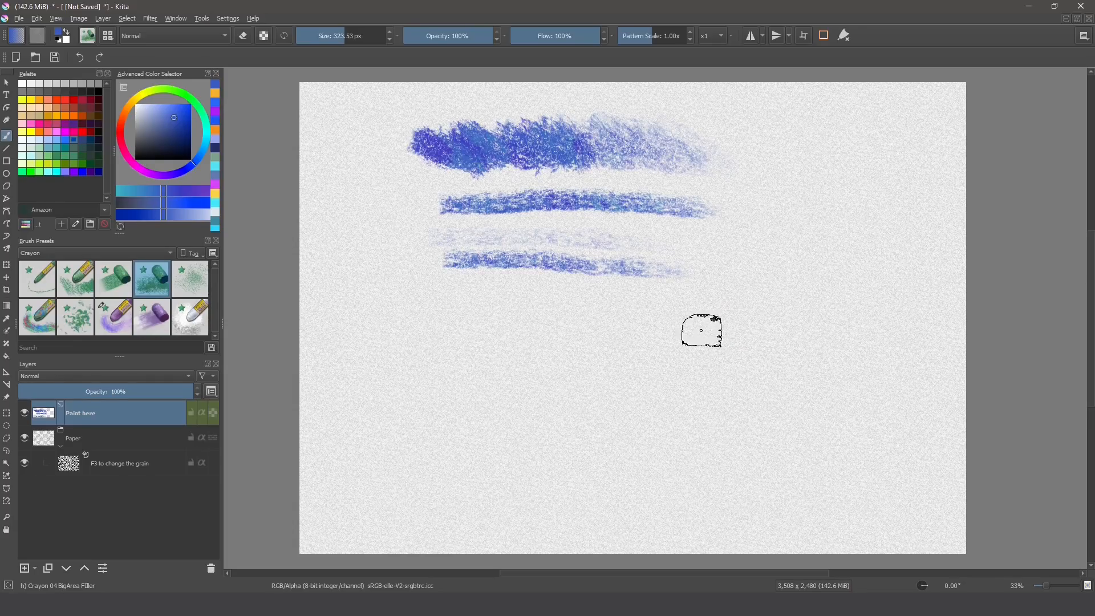
mouse_move(728, 326)
mouse_down()
mouse_move(517, 321)
mouse_move(722, 328)
mouse_move(472, 331)
mouse_move(707, 342)
mouse_move(539, 342)
mouse_move(666, 350)
mouse_move(561, 357)
mouse_move(679, 368)
mouse_move(539, 368)
mouse_move(663, 378)
mouse_move(557, 379)
mouse_move(676, 390)
mouse_move(489, 379)
mouse_up()
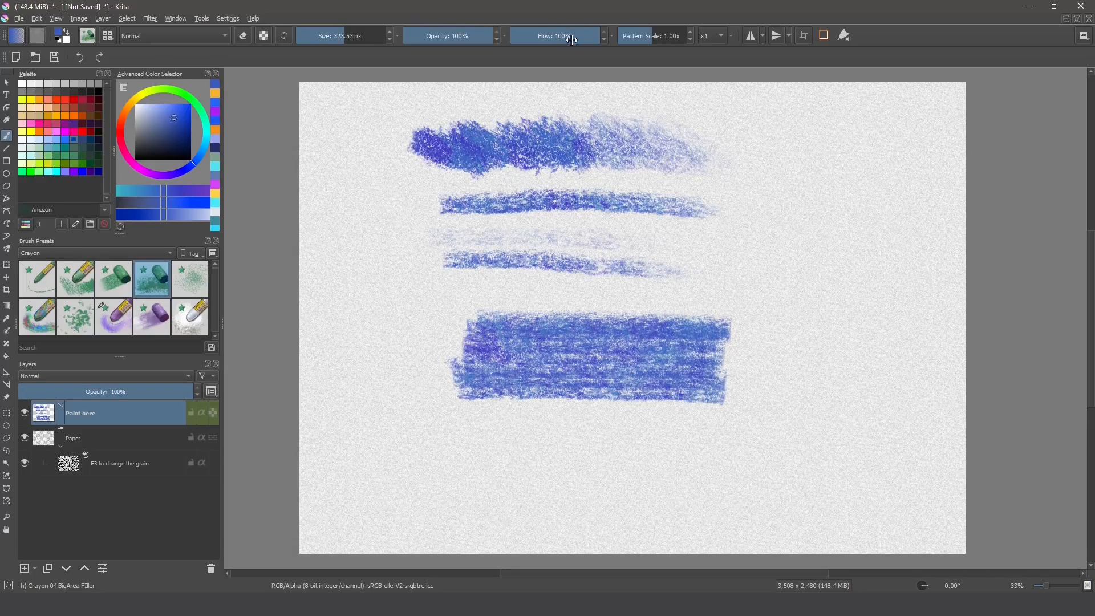
Step: Extend the blue block downward with lighter crayon shading, first at 30% flow and below that at 12% flow
drag(564, 38, 539, 38)
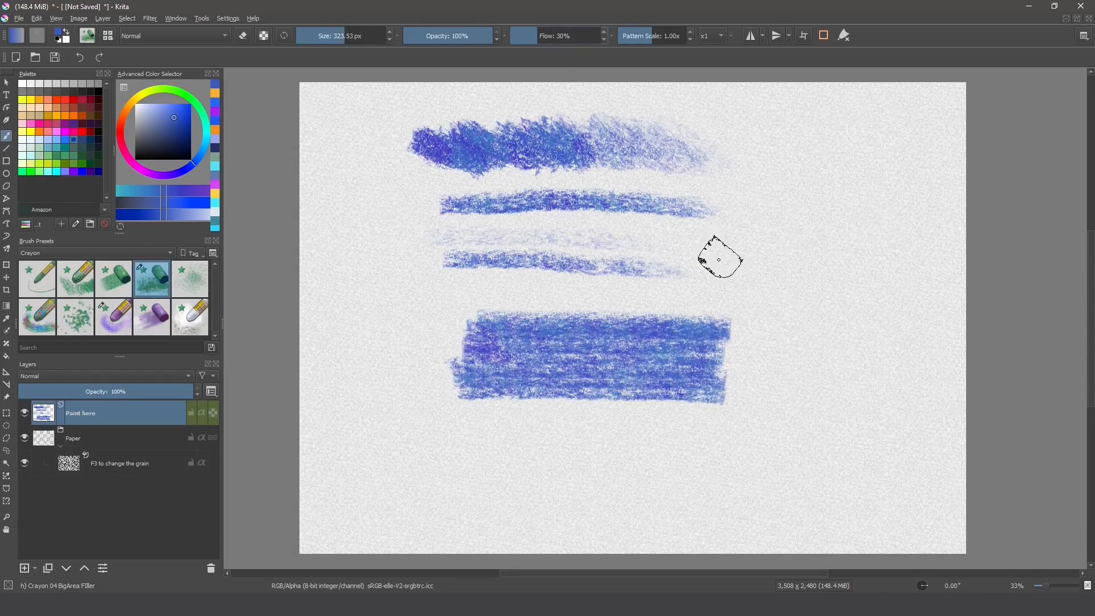
drag(850, 249, 659, 250)
key(ctrl+z)
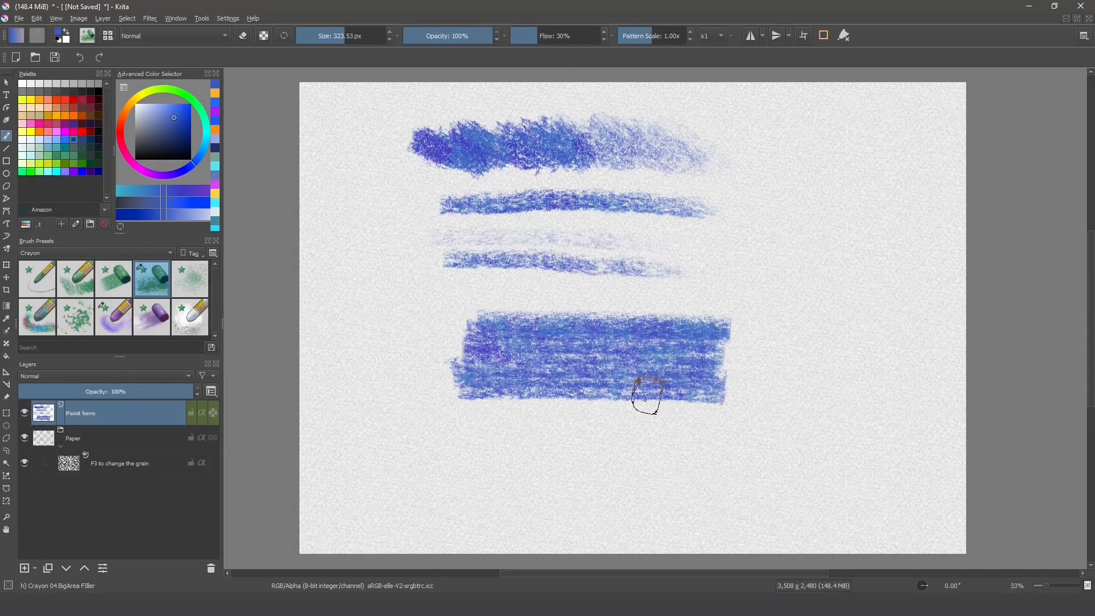
drag(717, 422, 485, 410)
key(ctrl+z)
mouse_move(694, 421)
mouse_down()
mouse_move(482, 391)
mouse_move(707, 410)
mouse_move(696, 421)
mouse_move(704, 430)
mouse_move(652, 443)
mouse_move(502, 435)
mouse_move(475, 448)
mouse_move(530, 464)
mouse_move(456, 467)
mouse_up()
click(521, 34)
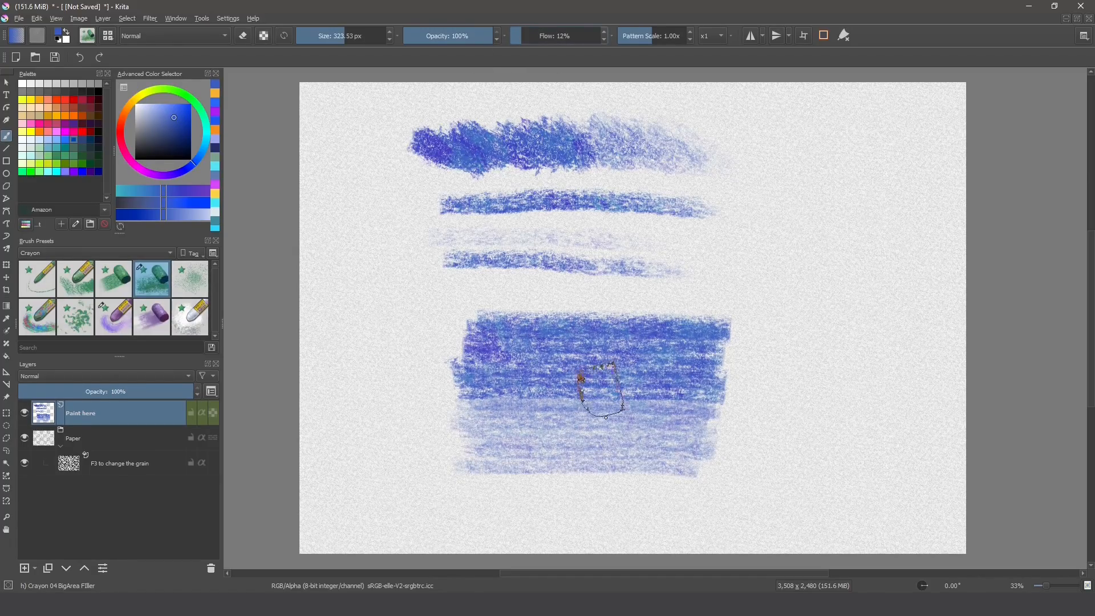
mouse_move(660, 485)
mouse_down()
mouse_move(545, 485)
mouse_move(600, 504)
mouse_move(532, 507)
mouse_move(653, 522)
mouse_move(499, 520)
mouse_move(675, 503)
mouse_move(478, 499)
mouse_move(688, 505)
mouse_move(491, 486)
mouse_move(688, 480)
mouse_move(549, 459)
mouse_move(582, 444)
mouse_move(688, 451)
mouse_move(524, 436)
mouse_move(530, 424)
mouse_move(698, 434)
mouse_move(546, 409)
mouse_move(552, 397)
mouse_move(695, 407)
mouse_move(499, 382)
mouse_move(712, 401)
mouse_move(642, 374)
mouse_move(489, 363)
mouse_move(701, 385)
mouse_move(584, 389)
mouse_move(686, 400)
mouse_move(486, 405)
mouse_move(678, 419)
mouse_move(645, 420)
mouse_move(520, 409)
mouse_move(520, 376)
mouse_move(606, 359)
mouse_move(687, 375)
mouse_move(659, 414)
mouse_up()
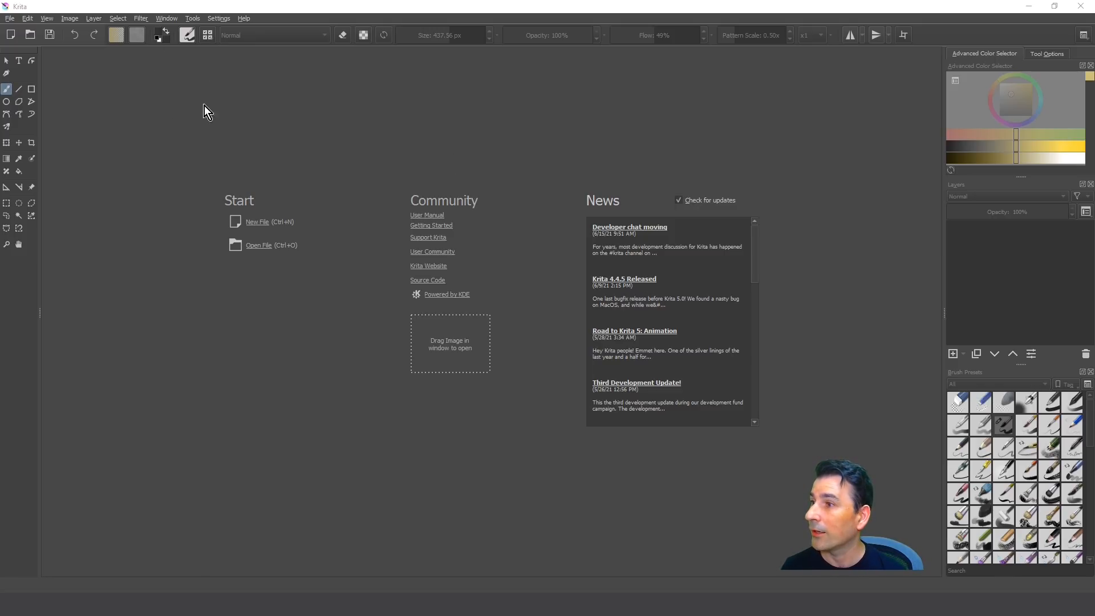
Step: Create a new 3508 by 2480 px custom document with the background set as a raster layer
click(257, 223)
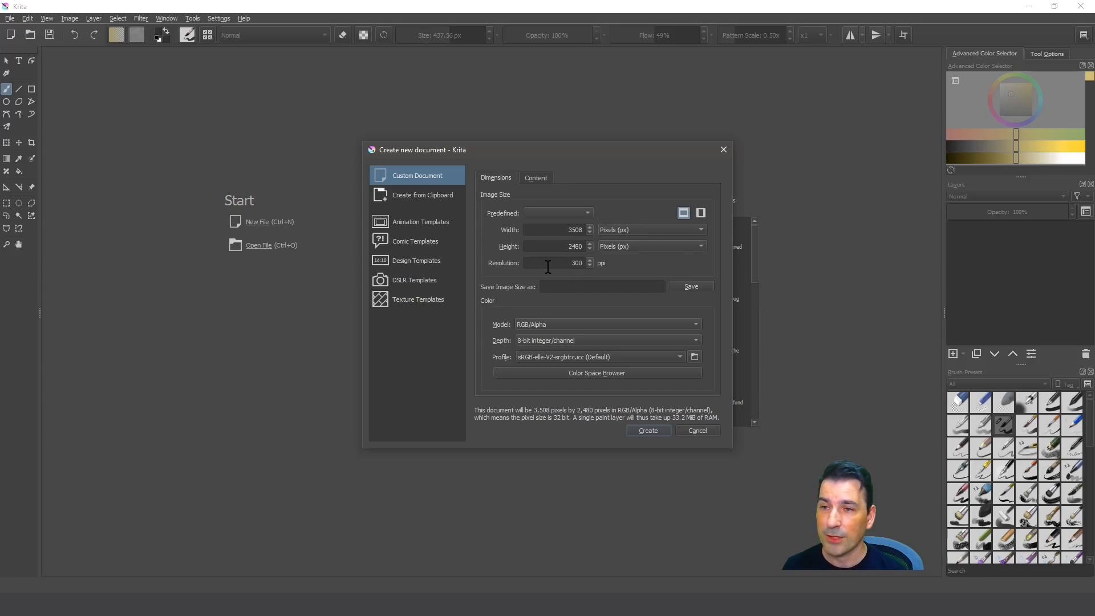
click(537, 179)
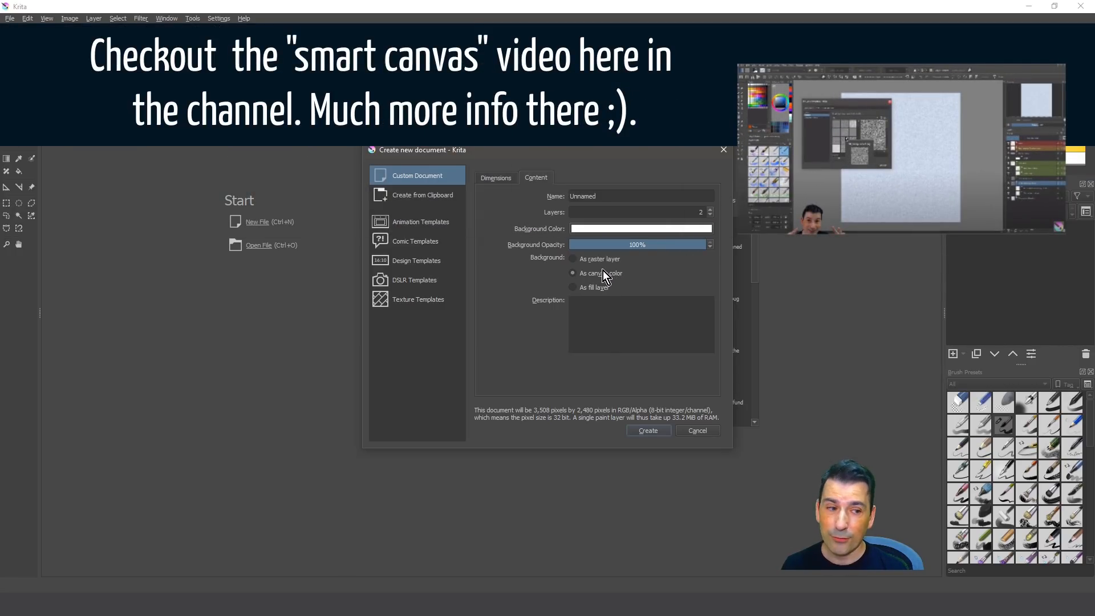
click(596, 260)
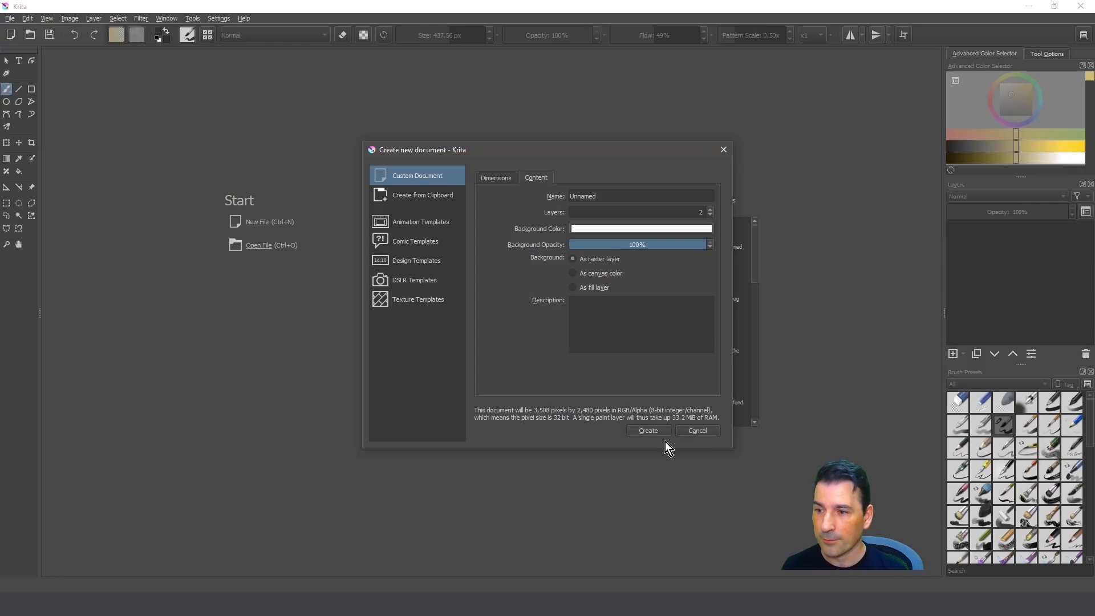
click(649, 431)
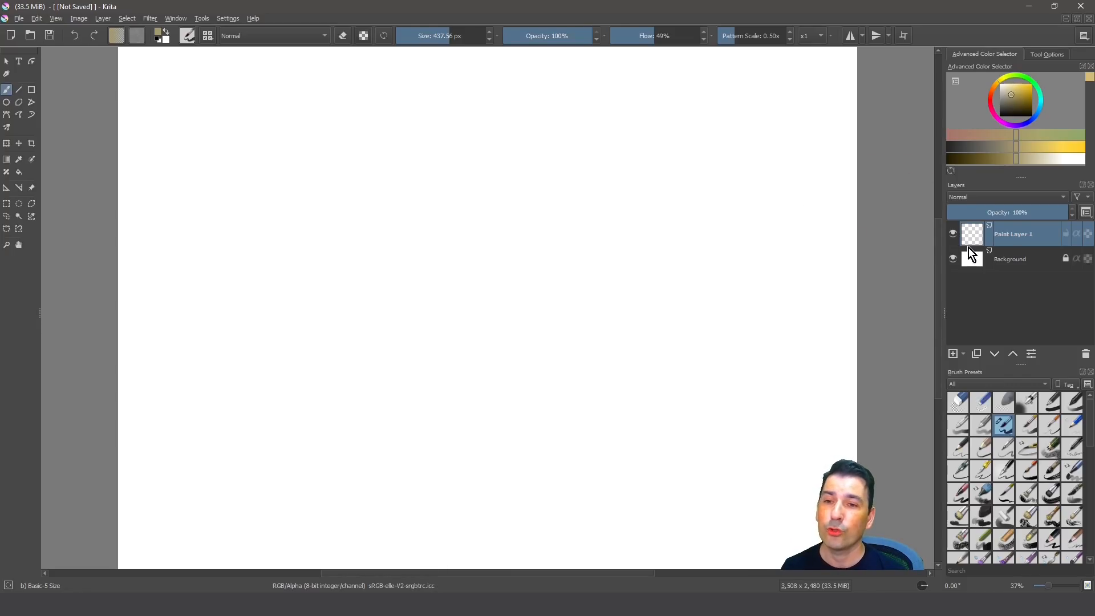
Step: Unlock the Background layer and fill it with a light sandy yellow foreground color
click(1021, 262)
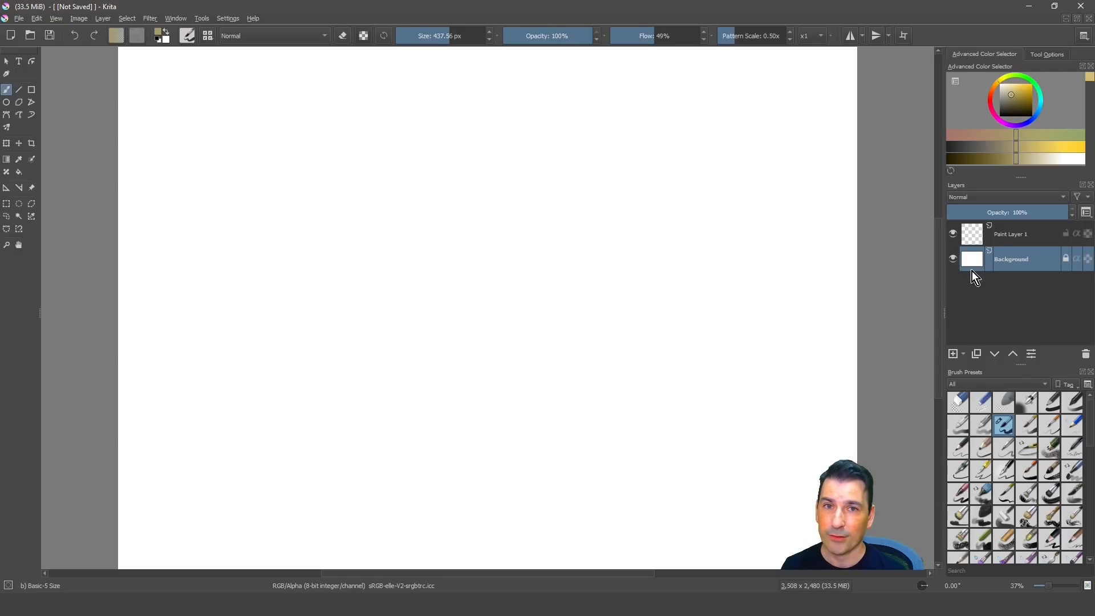
click(1066, 258)
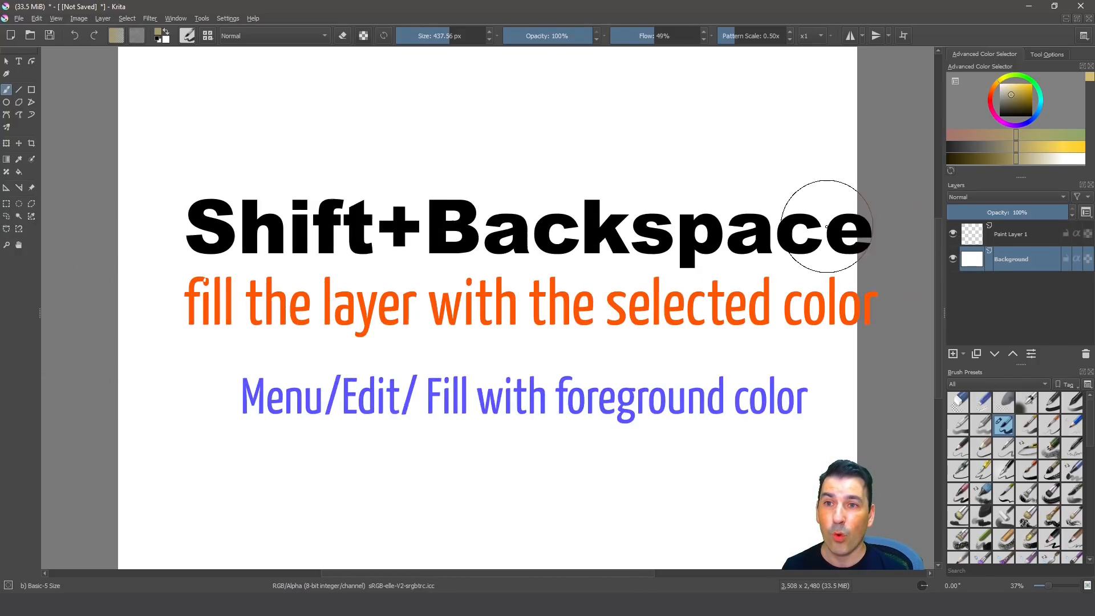
click(1013, 89)
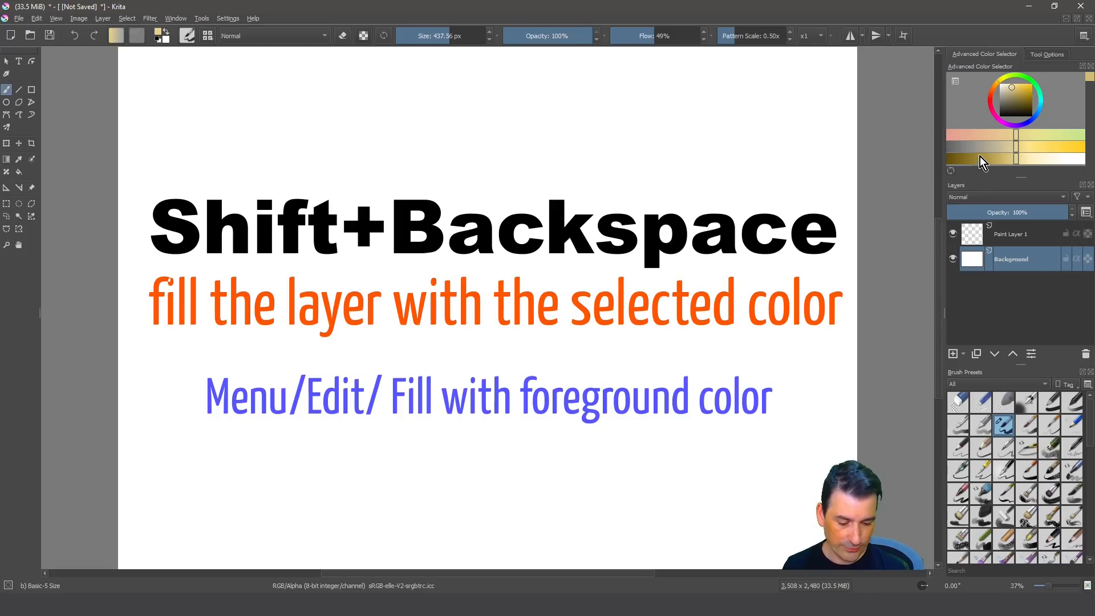
key(shift+BackSpace)
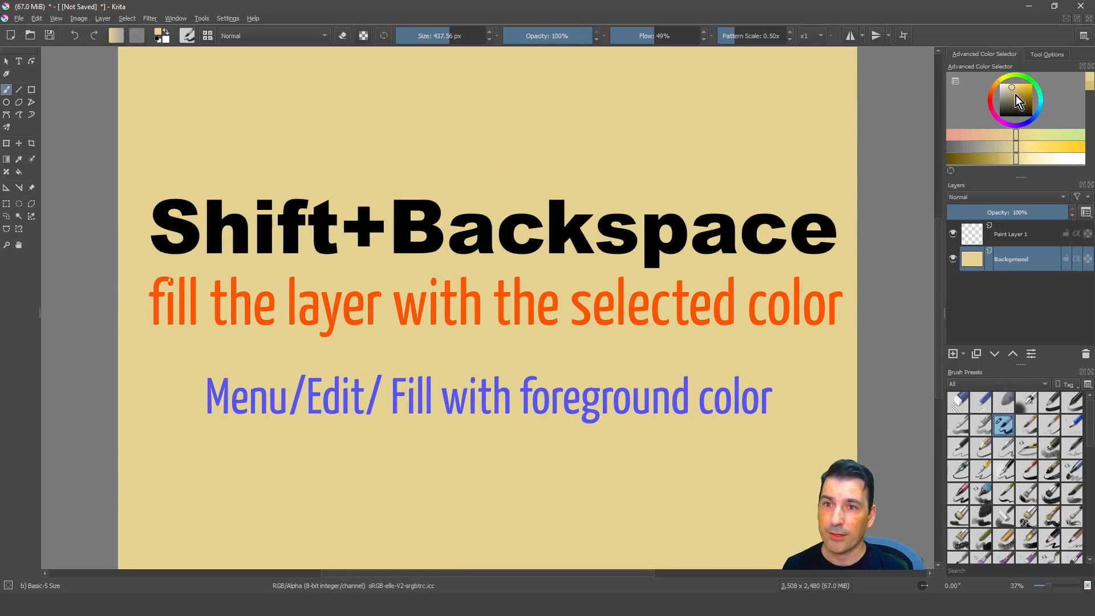
Step: Choose a muted gray-teal foreground color and refill the Background layer with it
click(1006, 100)
click(1044, 100)
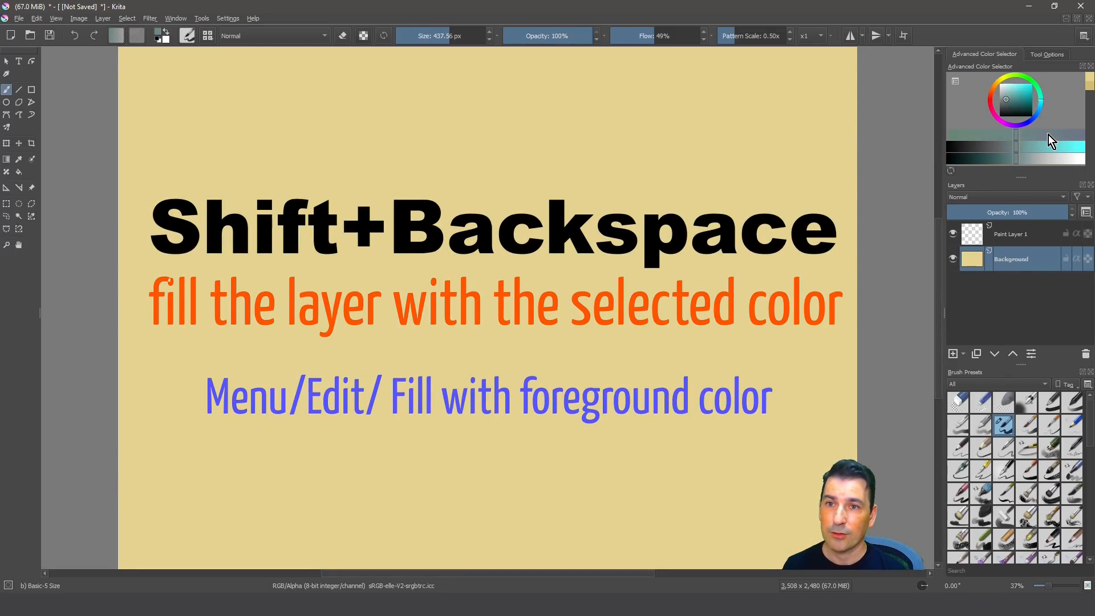
key(shift+BackSpace)
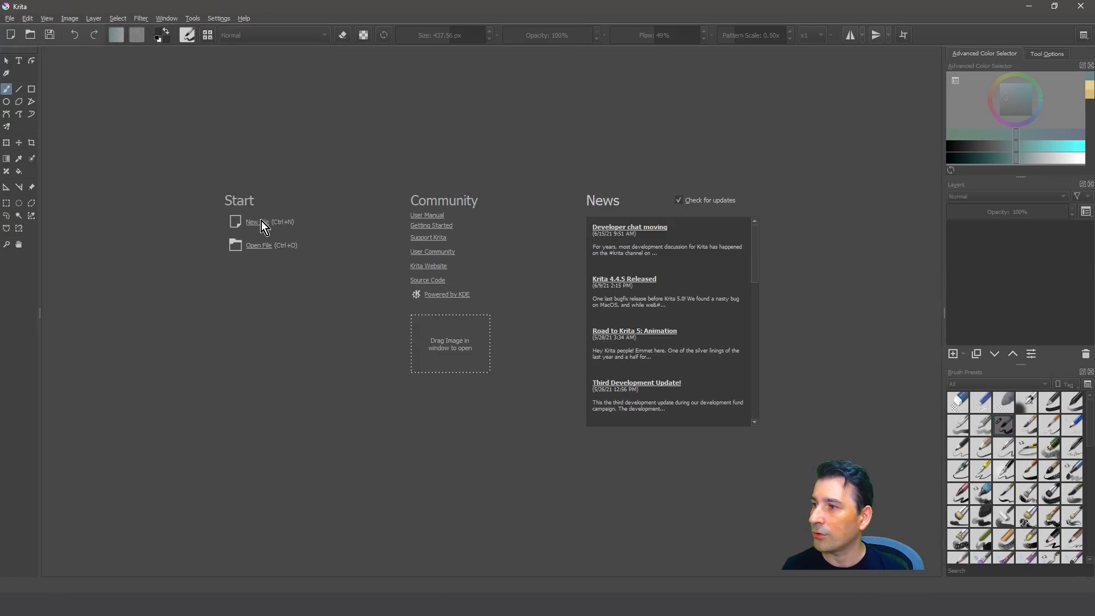
Step: Create another new 3508 by 2480 px document with the background set as canvas color
click(261, 223)
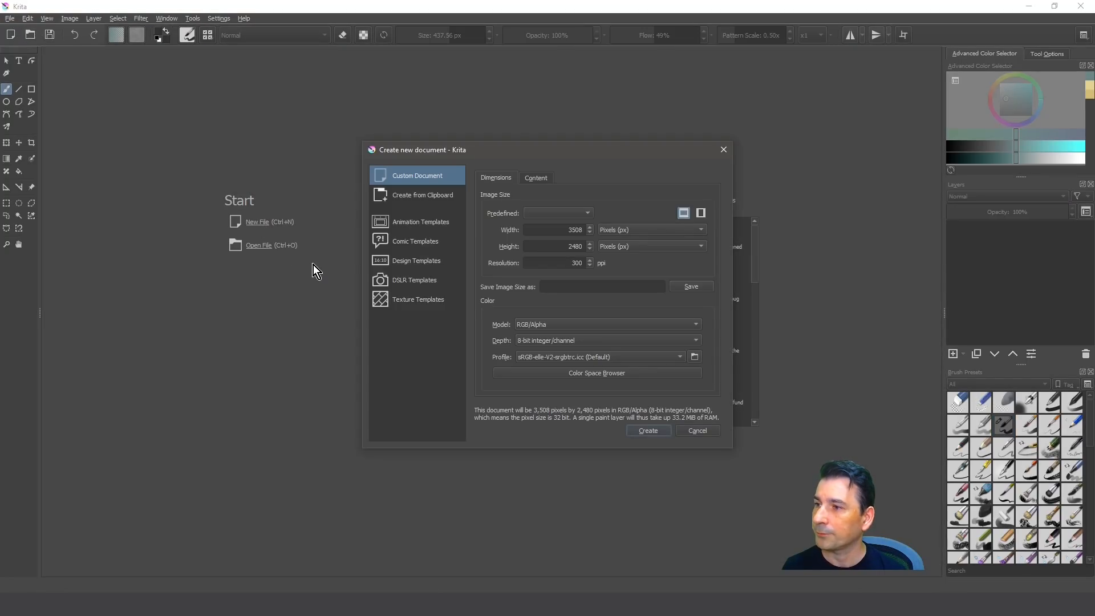
click(536, 179)
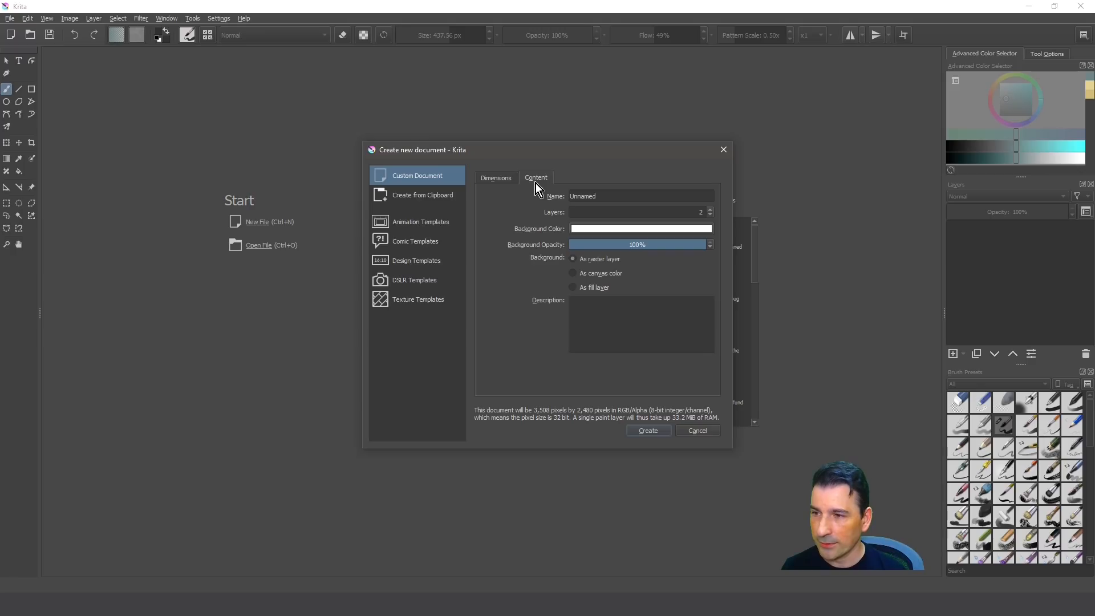
click(575, 275)
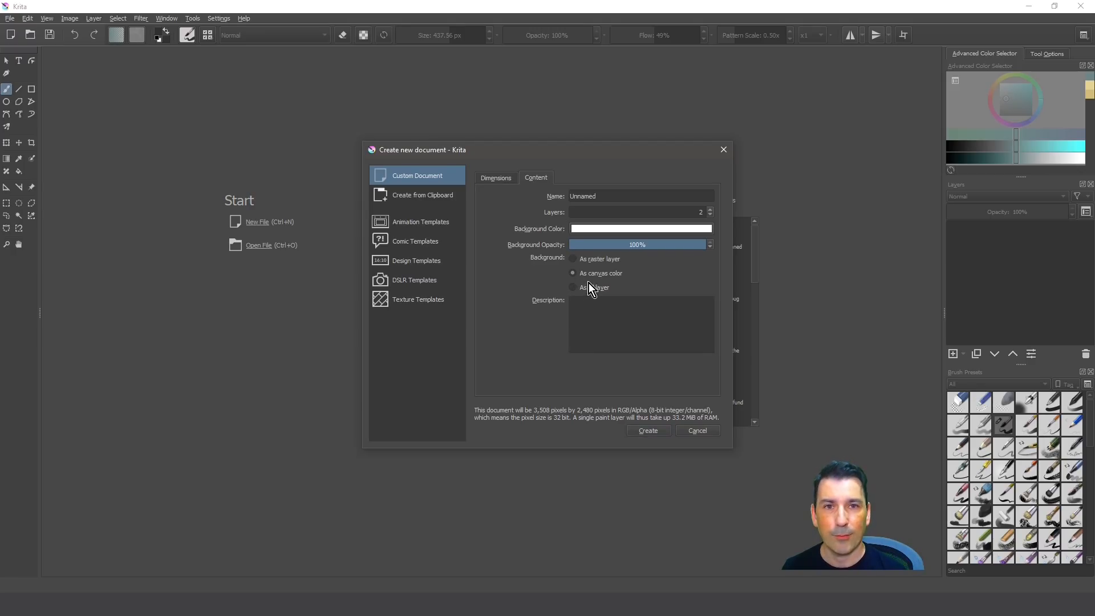
click(659, 429)
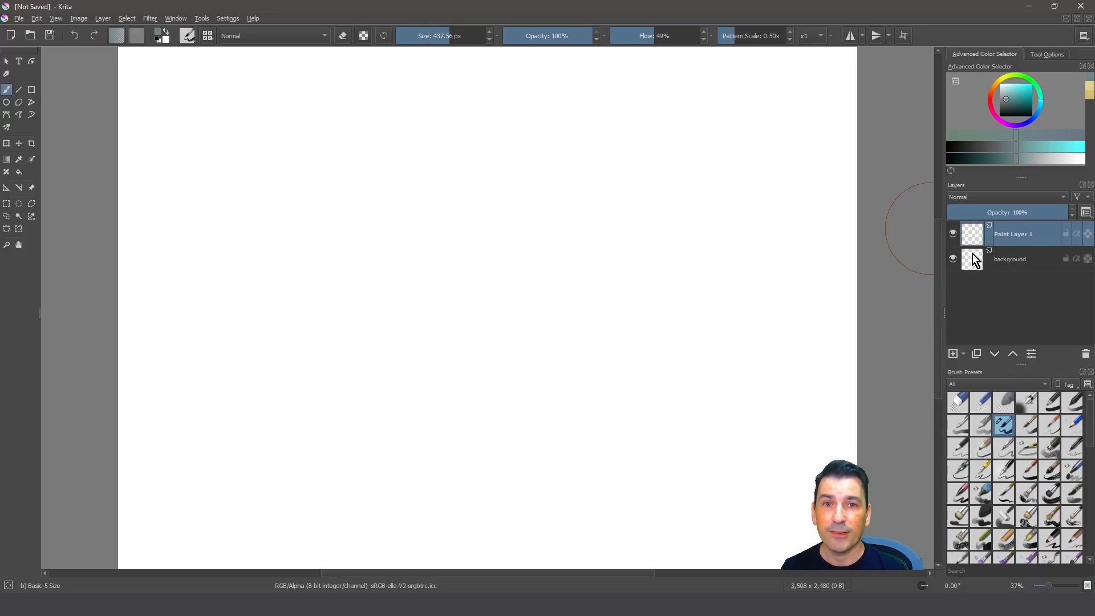
Step: Paint a broad gray-teal zigzag stroke across the upper canvas on the transparent background layer
click(1005, 264)
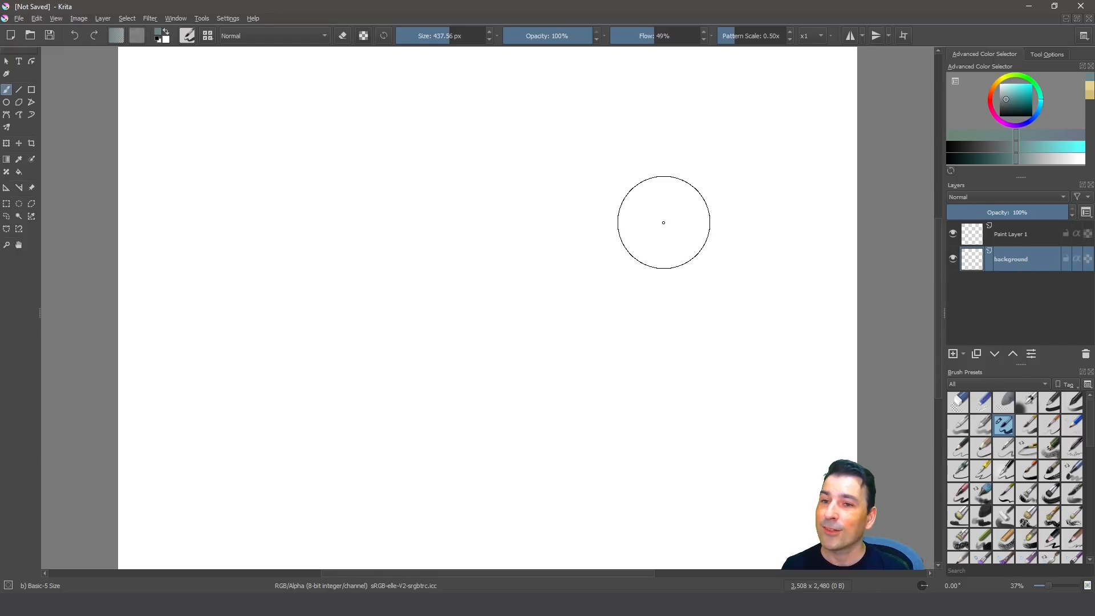
mouse_move(624, 159)
mouse_down()
mouse_move(603, 259)
mouse_move(339, 206)
mouse_move(268, 226)
mouse_up()
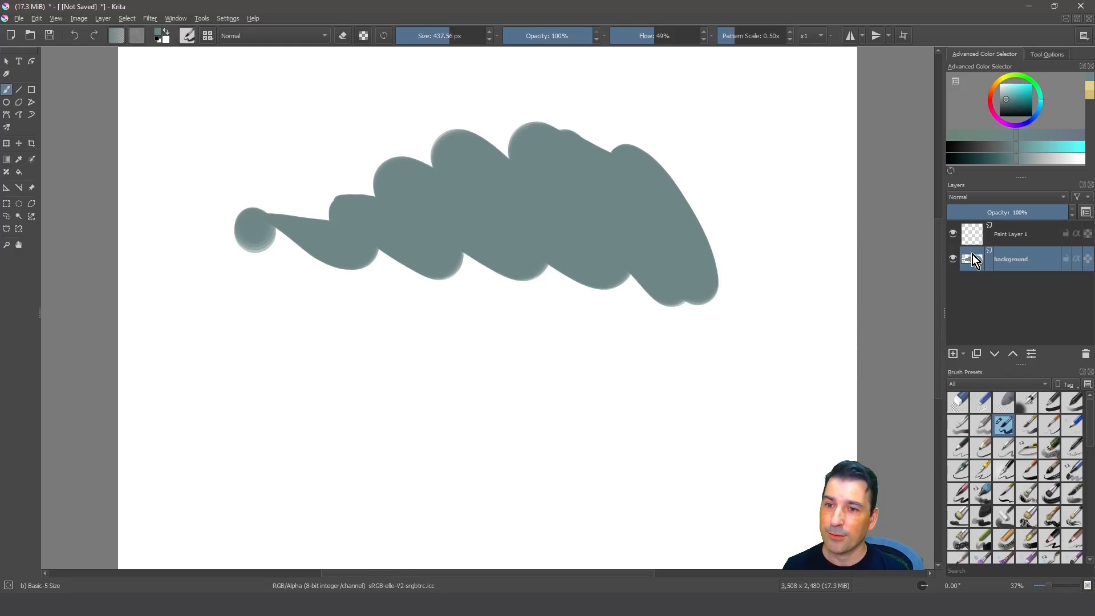
mouse_move(973, 265)
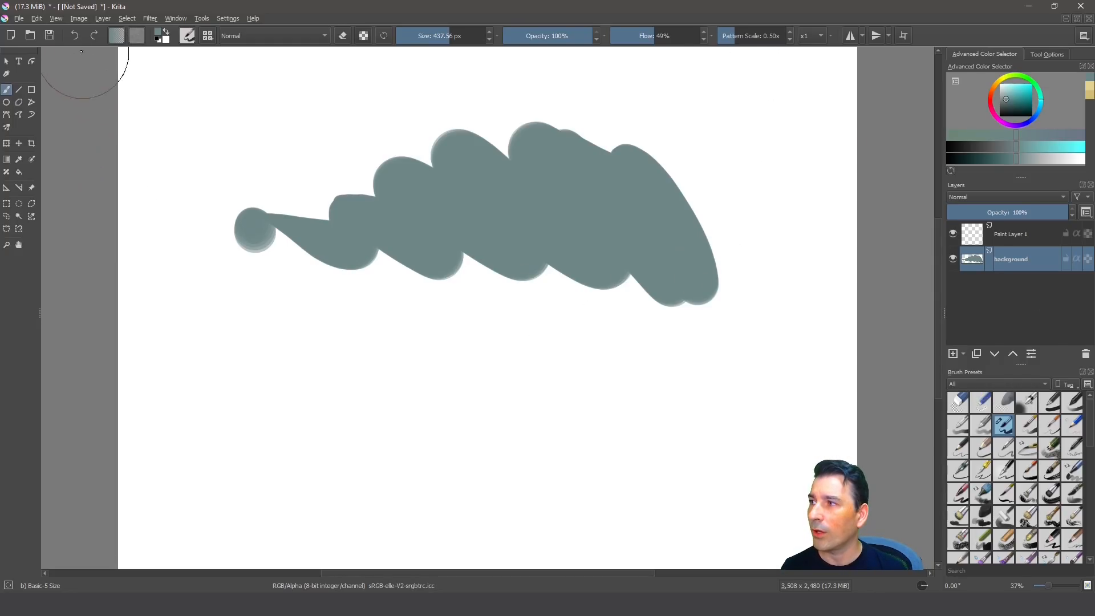
Step: Change the image background color to pale yellow-green #f3ffe1
click(79, 19)
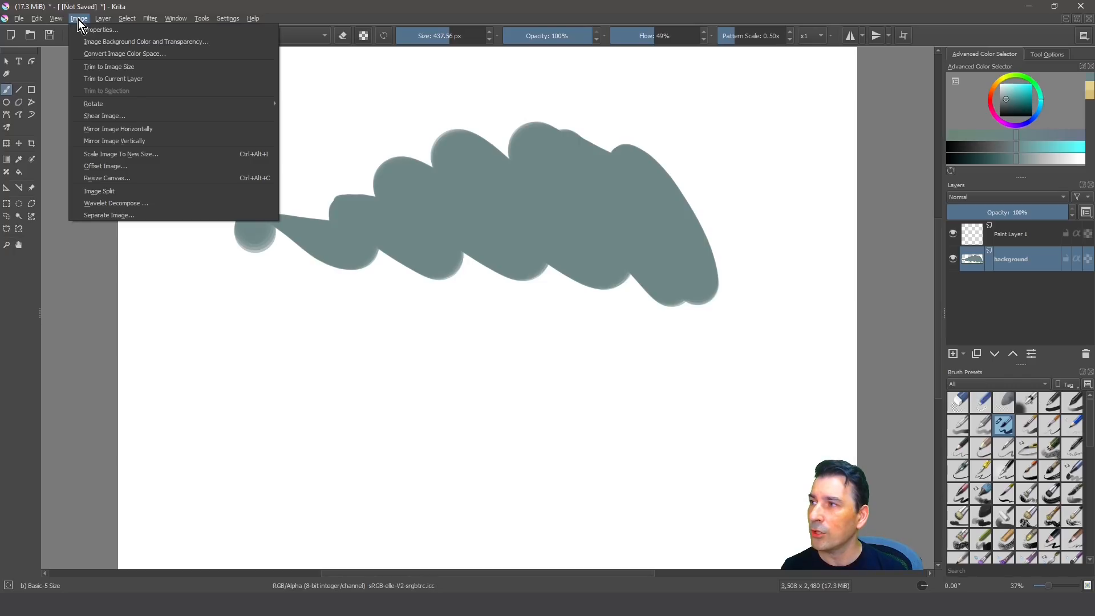
click(107, 45)
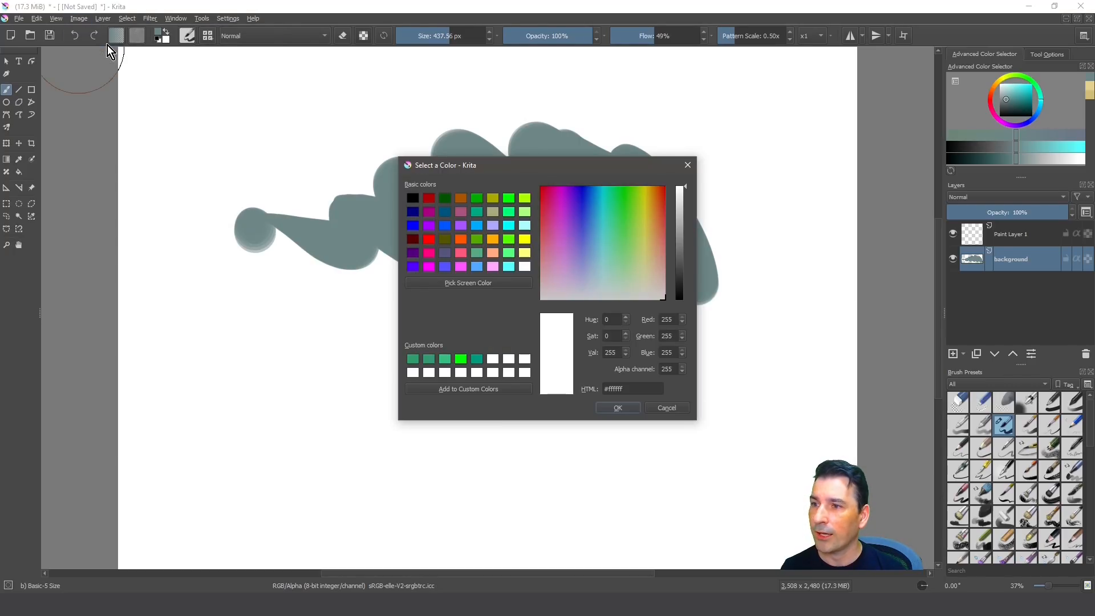
click(555, 289)
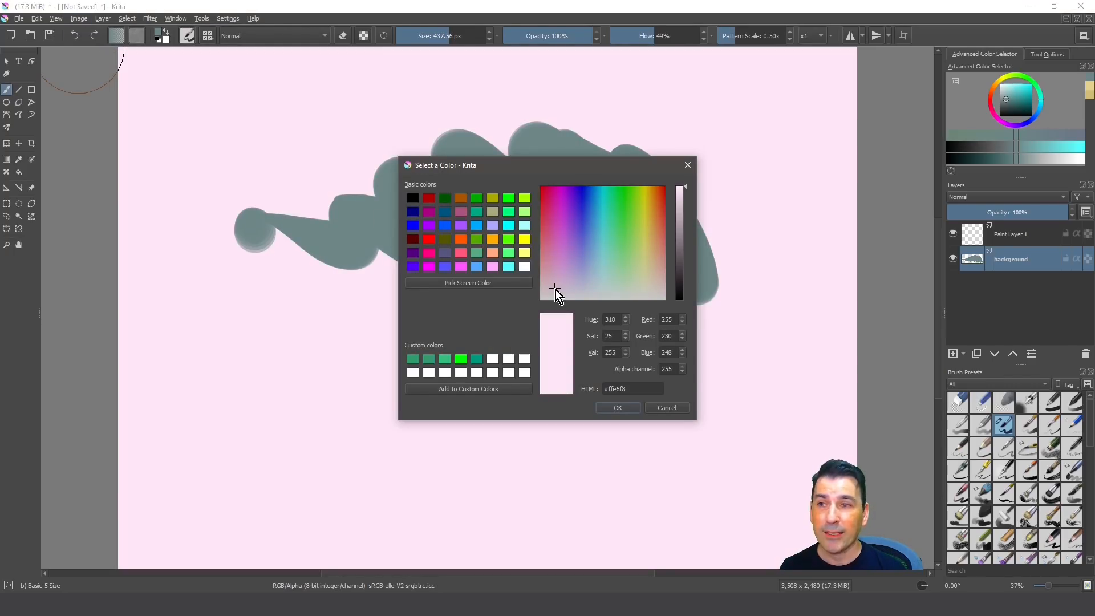
drag(555, 290, 636, 287)
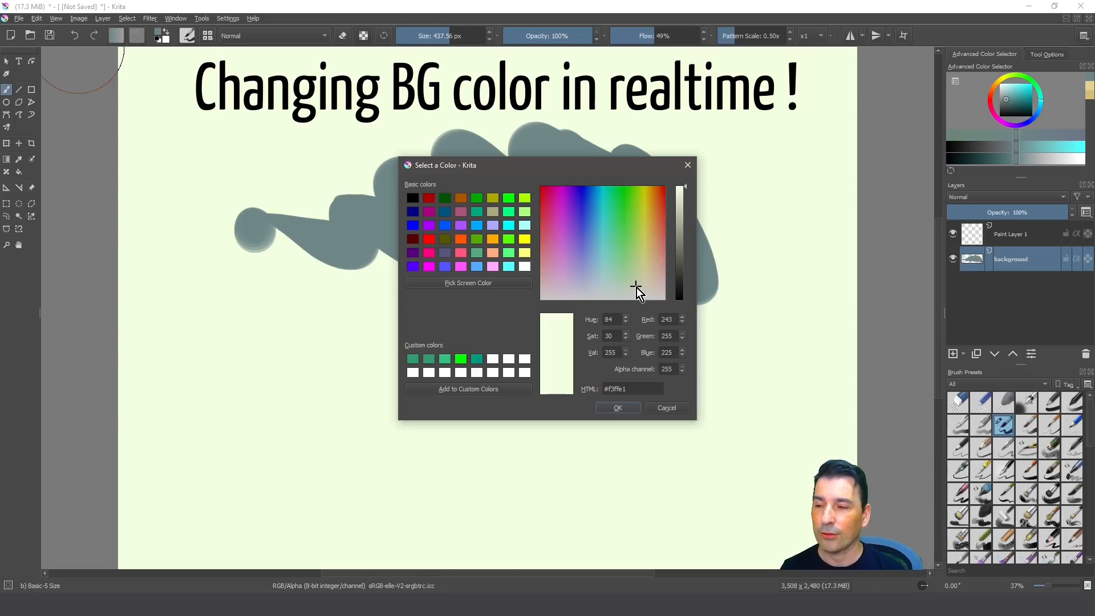
key(Return)
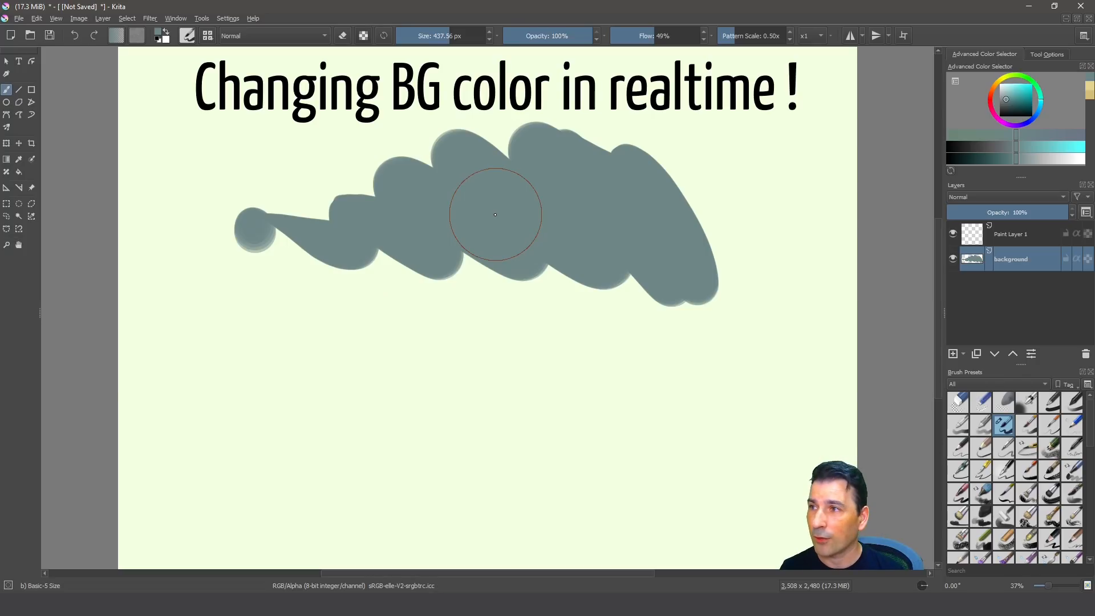
click(80, 18)
click(94, 43)
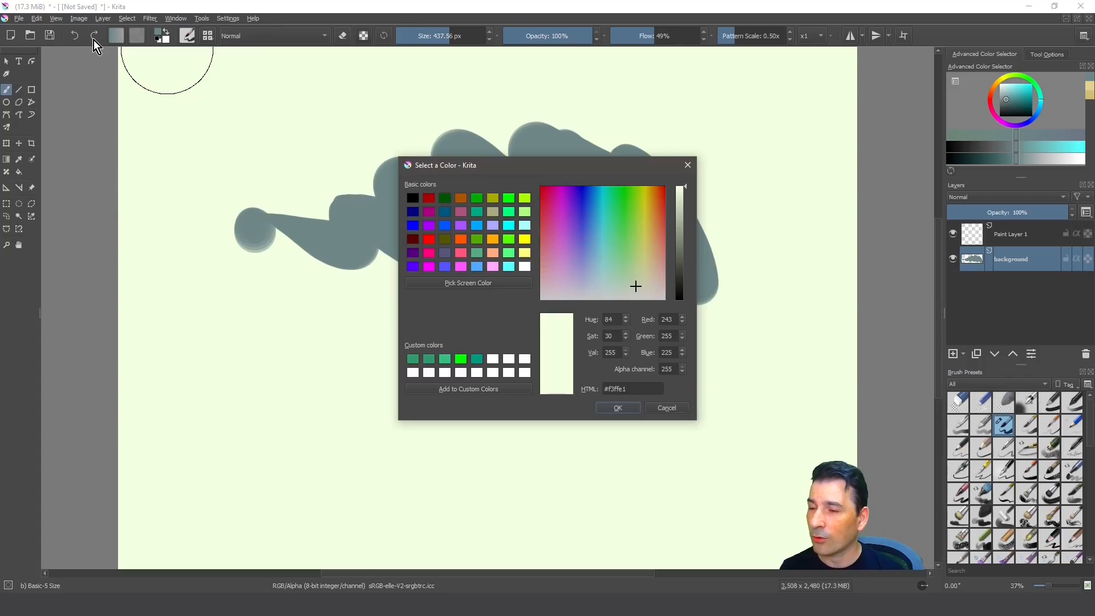
click(663, 409)
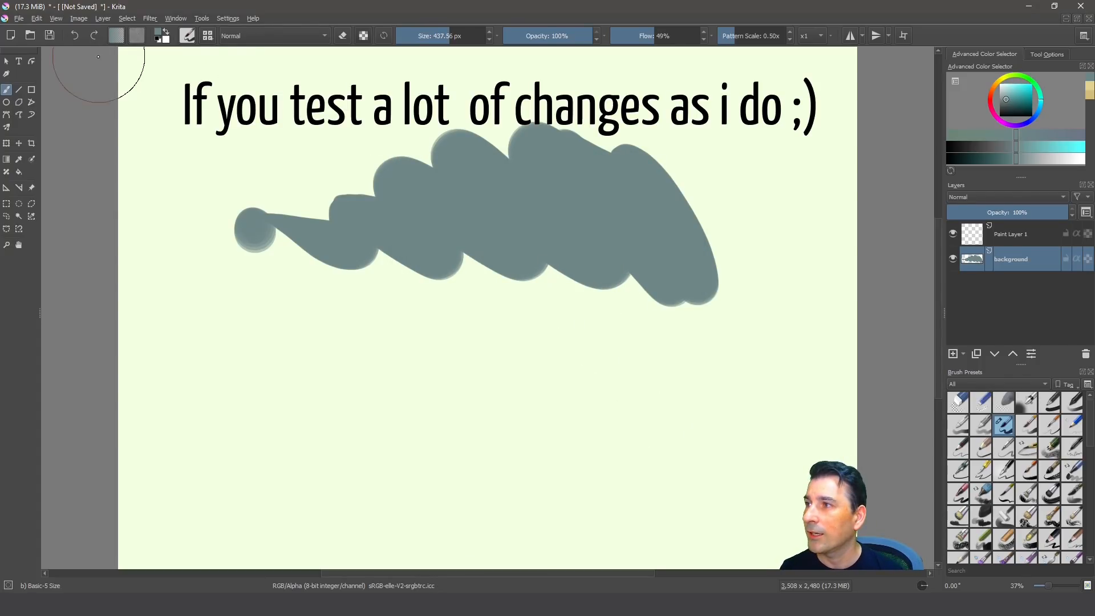
Step: Add the Image Background Color and Transparency action to the BrushesAndStuff toolbar, directly after Mirror
click(227, 18)
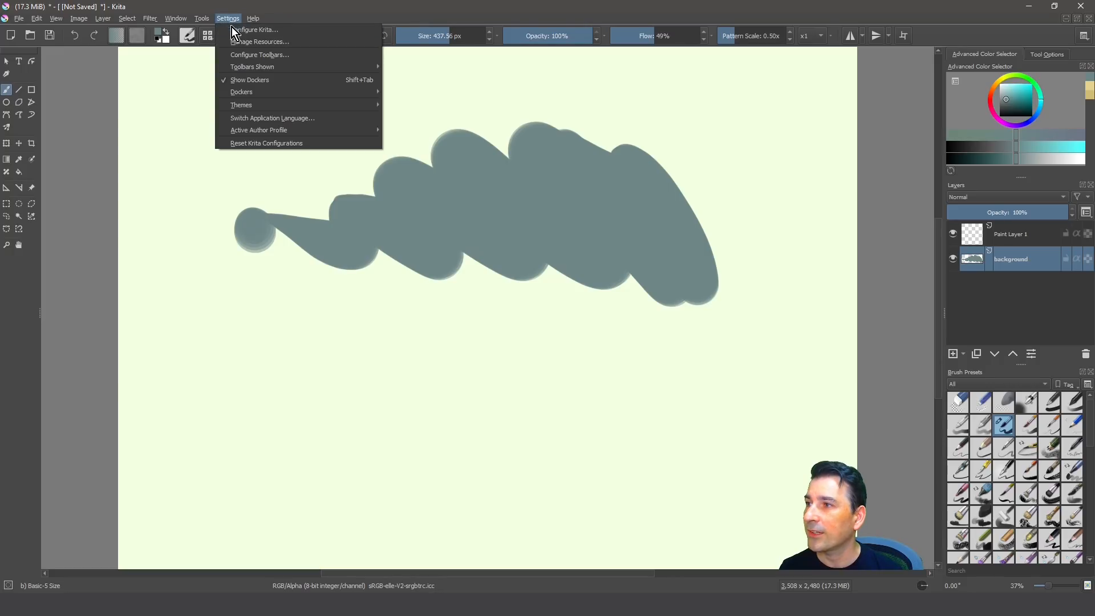
click(238, 55)
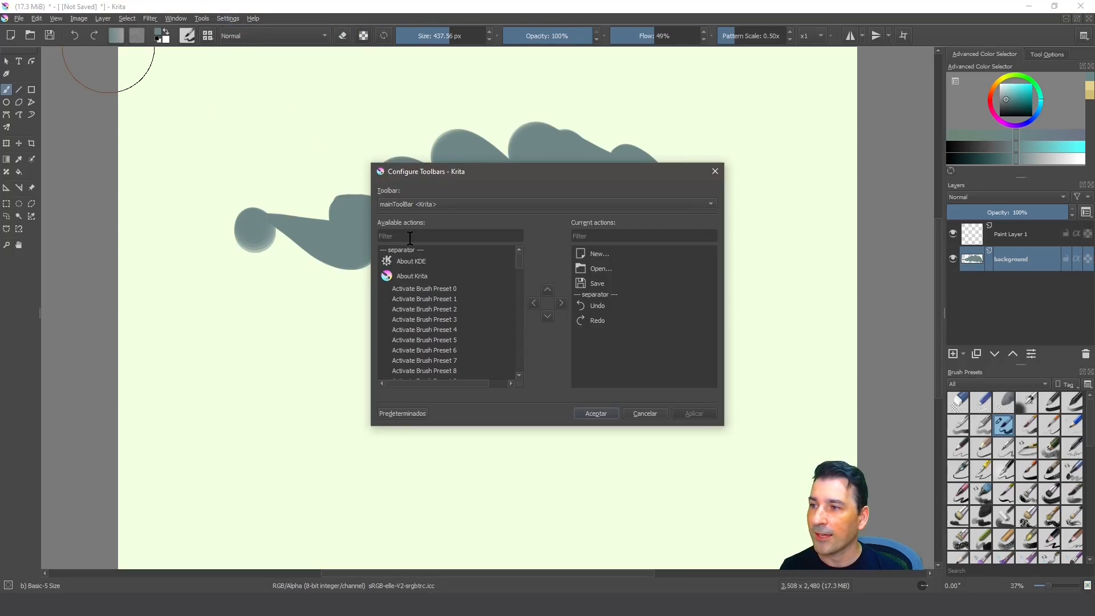
click(409, 236)
text(back)
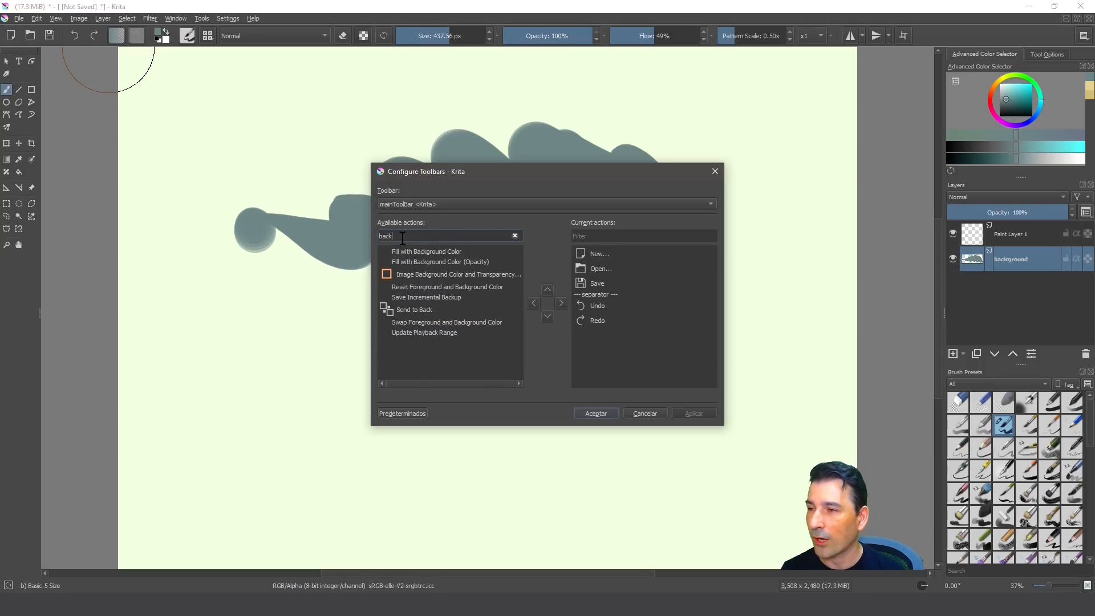
click(406, 275)
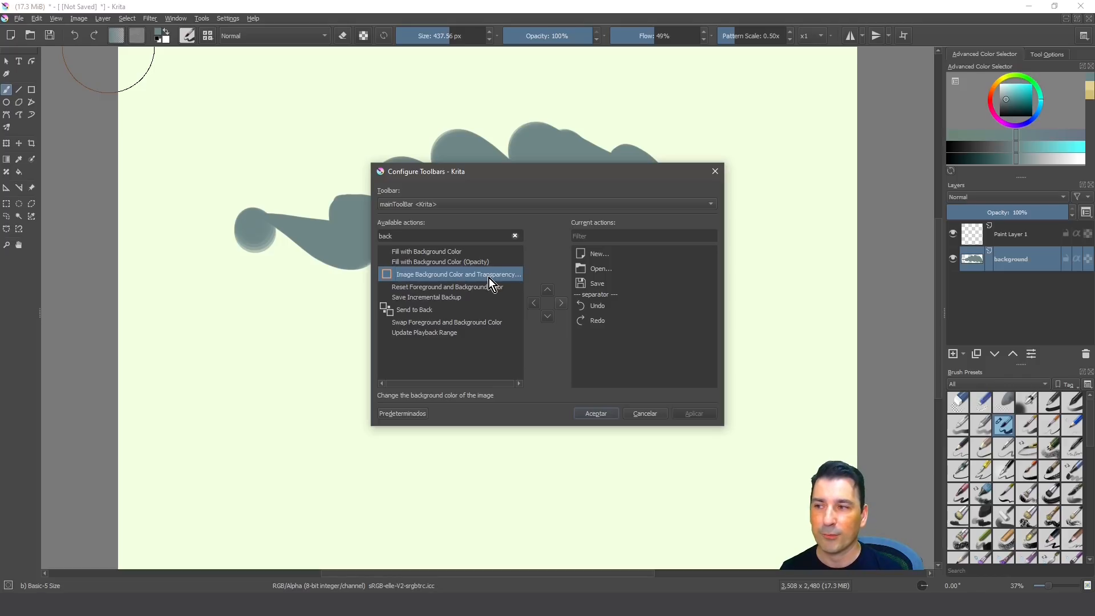
click(490, 205)
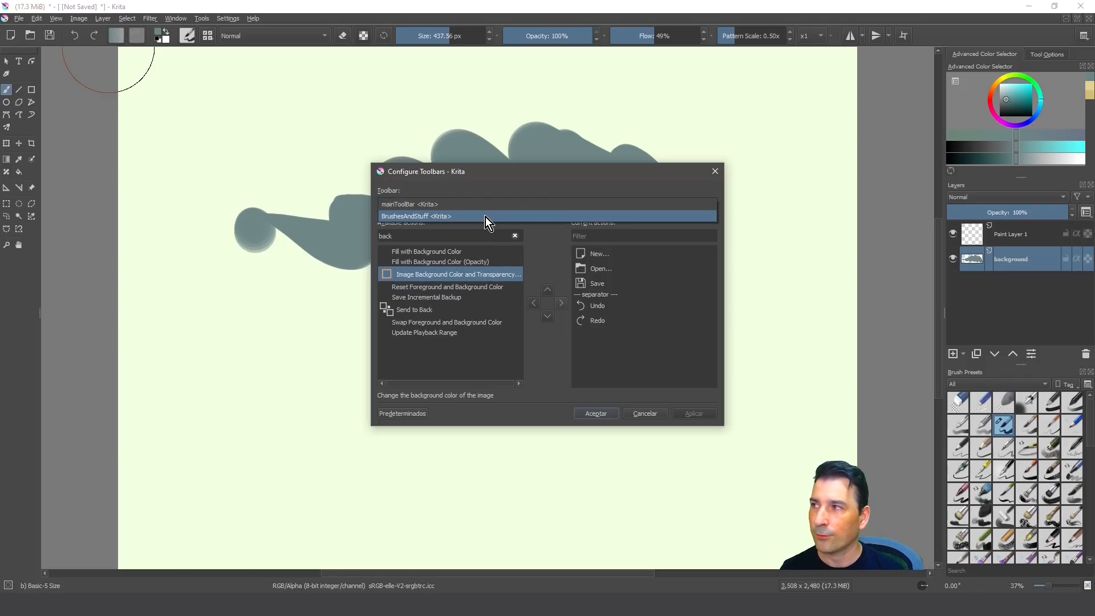
click(488, 217)
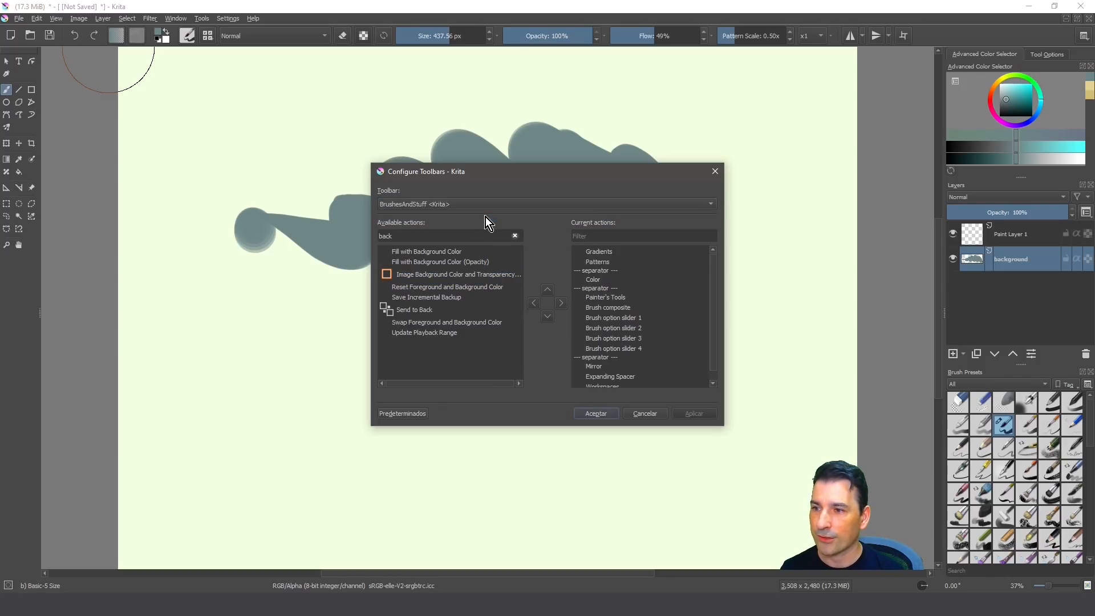
scroll(604, 373, down, 1)
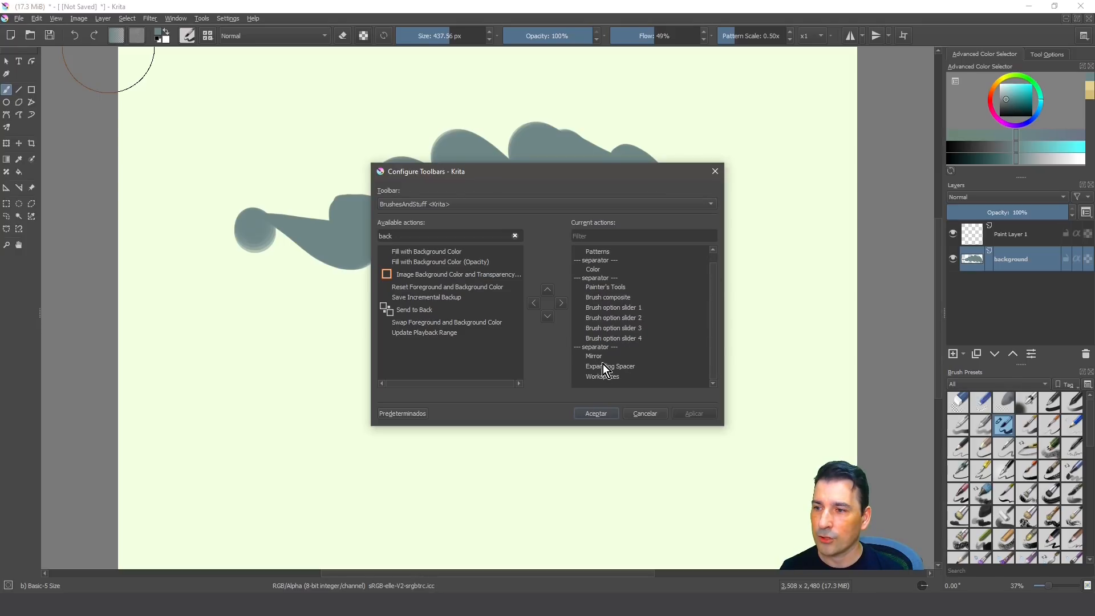
click(602, 356)
click(446, 277)
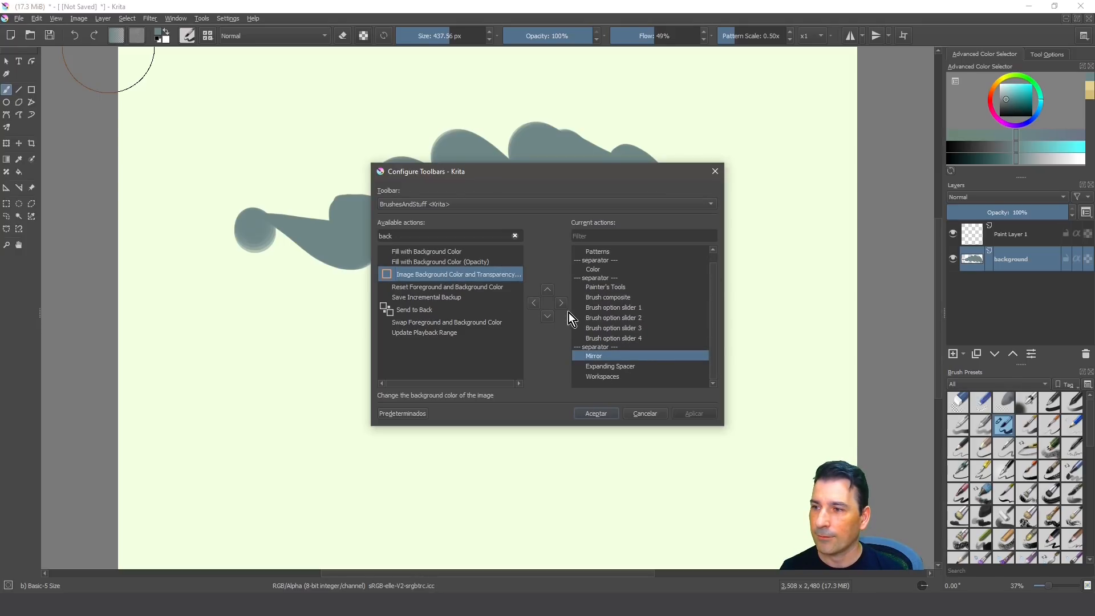
click(564, 304)
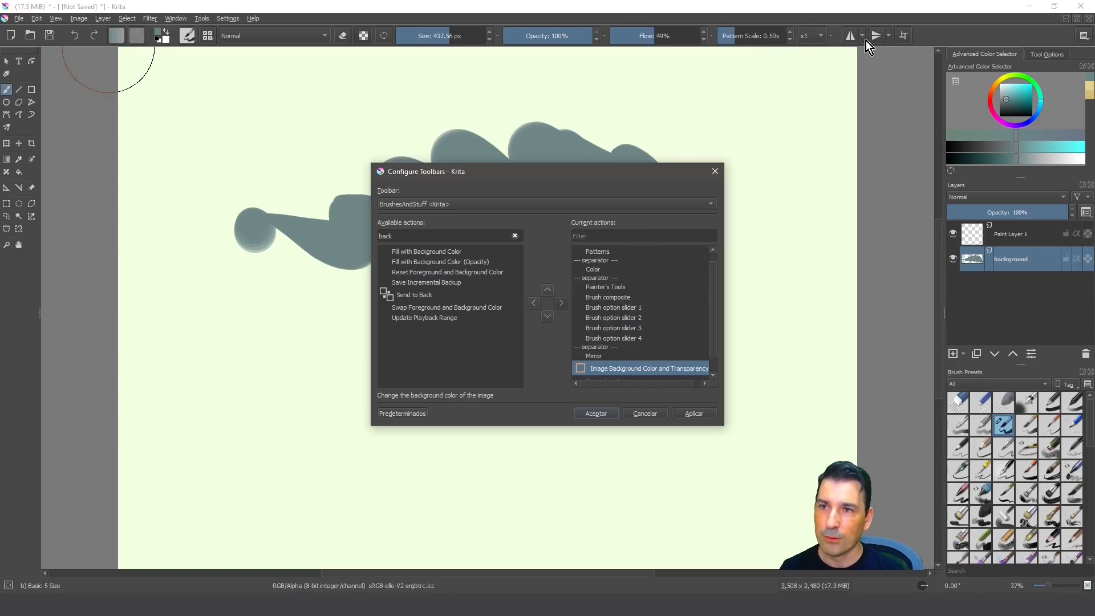
key(Return)
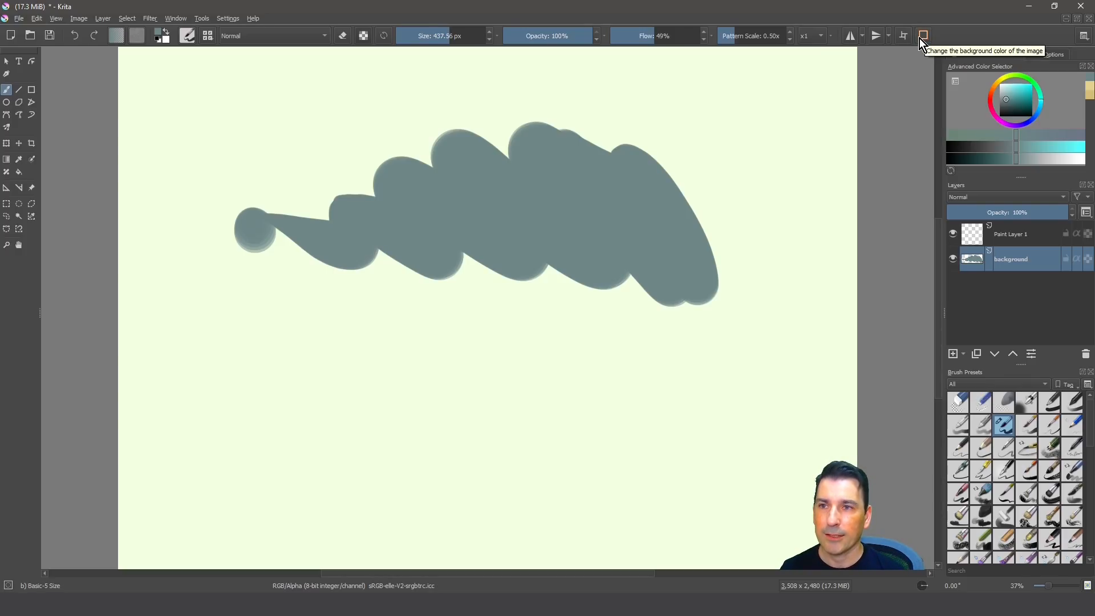
Step: Change the canvas background to a muted yellow-green through the newly added background color shortcut
click(924, 37)
mouse_move(639, 272)
mouse_down()
mouse_move(559, 281)
mouse_move(648, 282)
mouse_up()
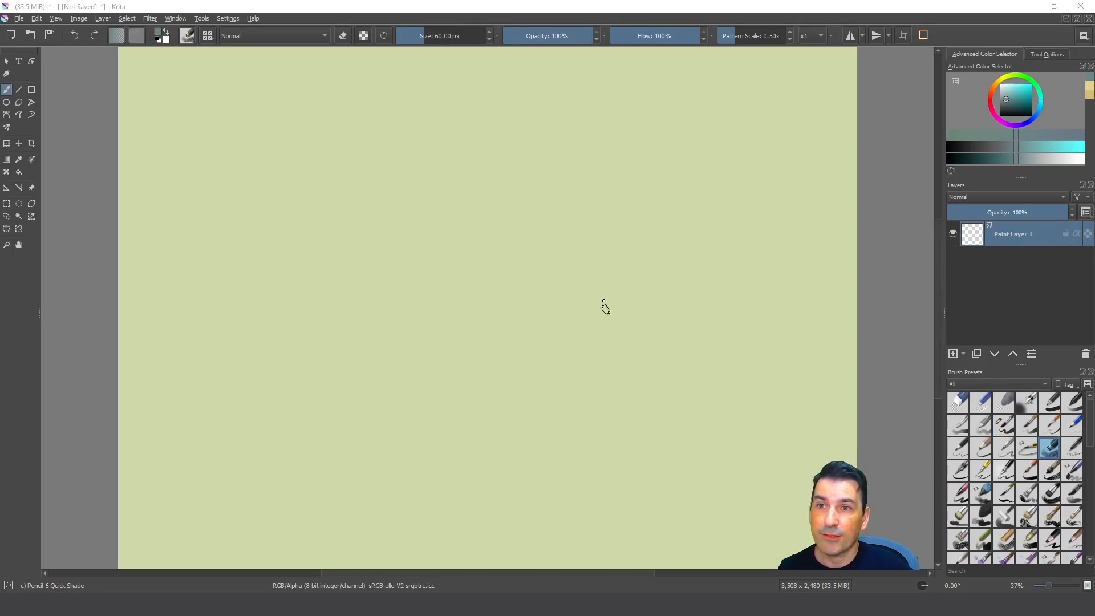
Step: Add the Use Pen Pressure action to the BrushesAndStuff toolbar, directly after Image Background Color and Transparency
click(228, 20)
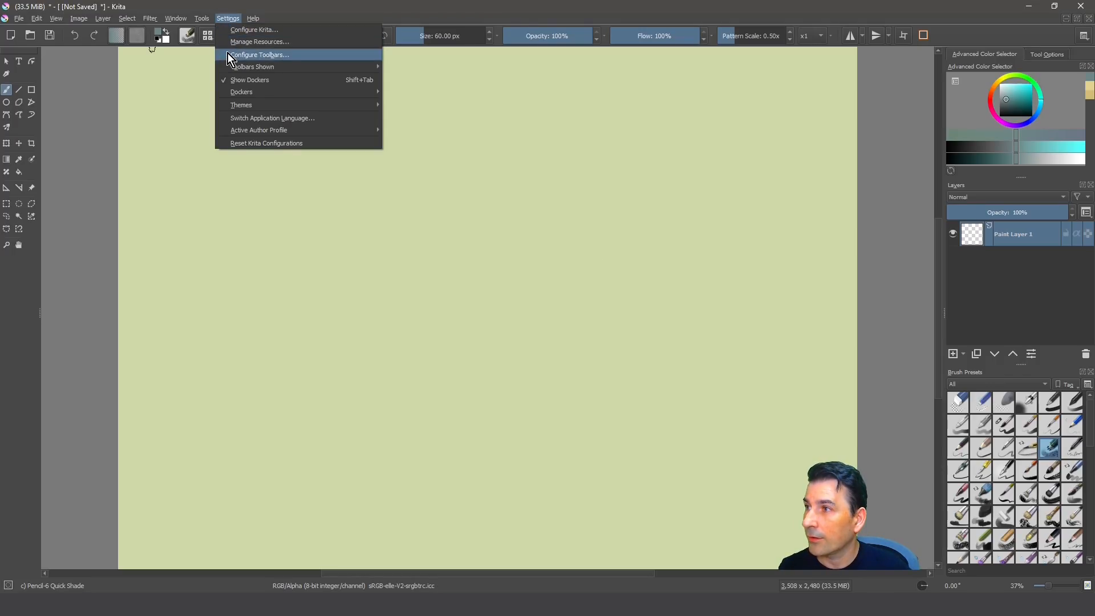
click(259, 55)
click(419, 236)
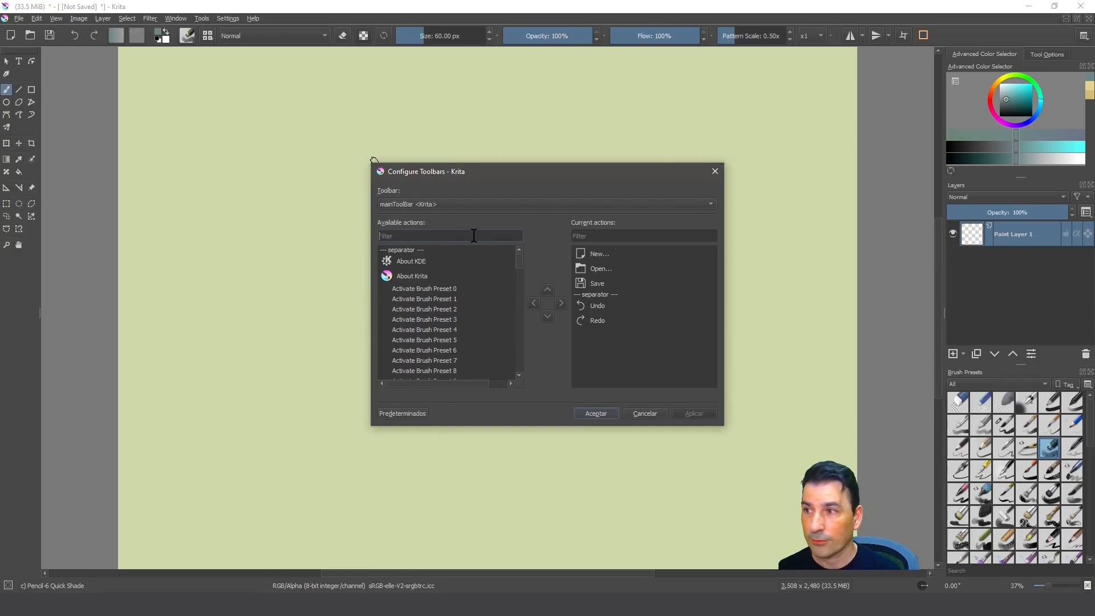
text(pen)
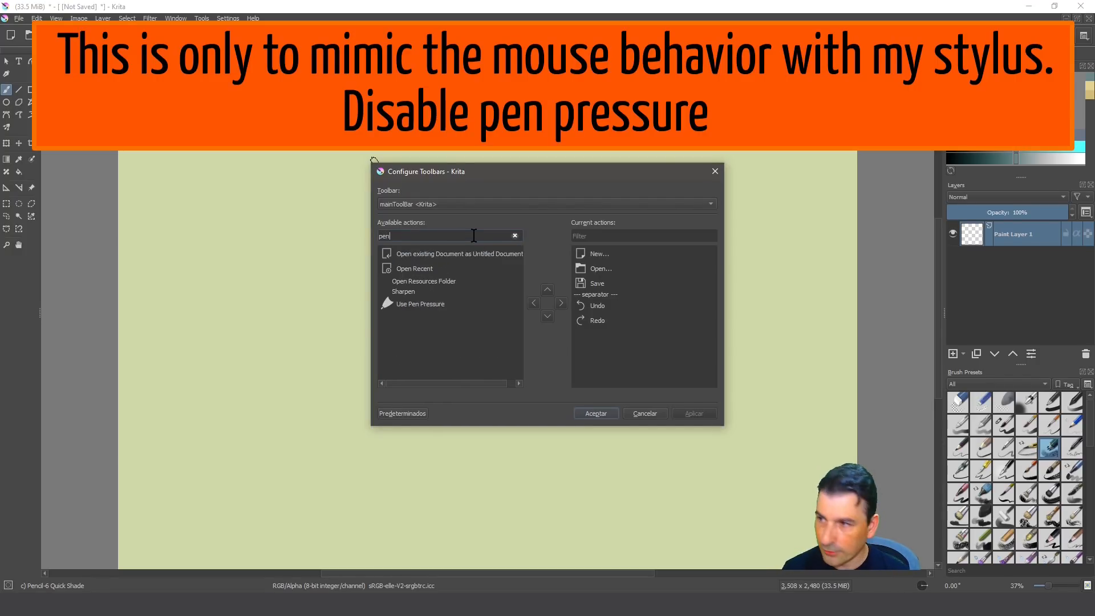
click(415, 306)
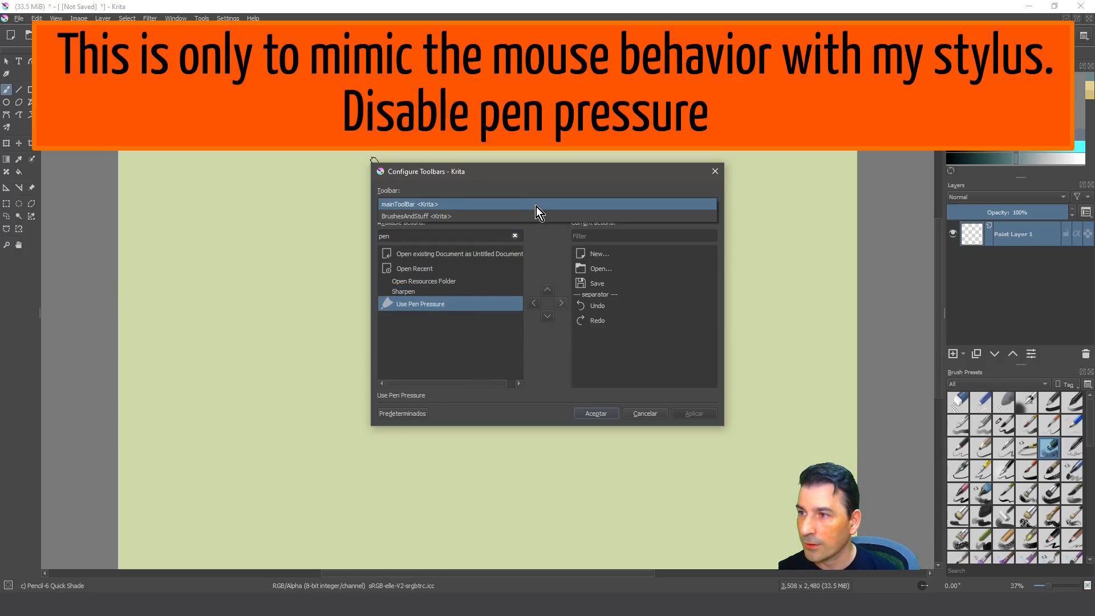
scroll(536, 207, down, 1)
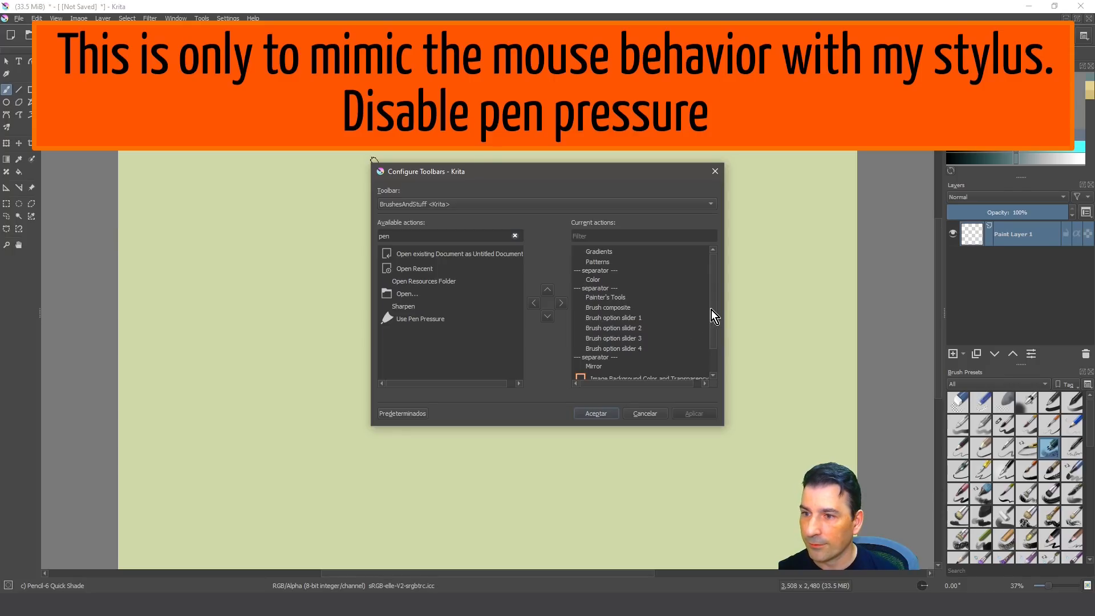
scroll(711, 316, down, 1)
click(631, 352)
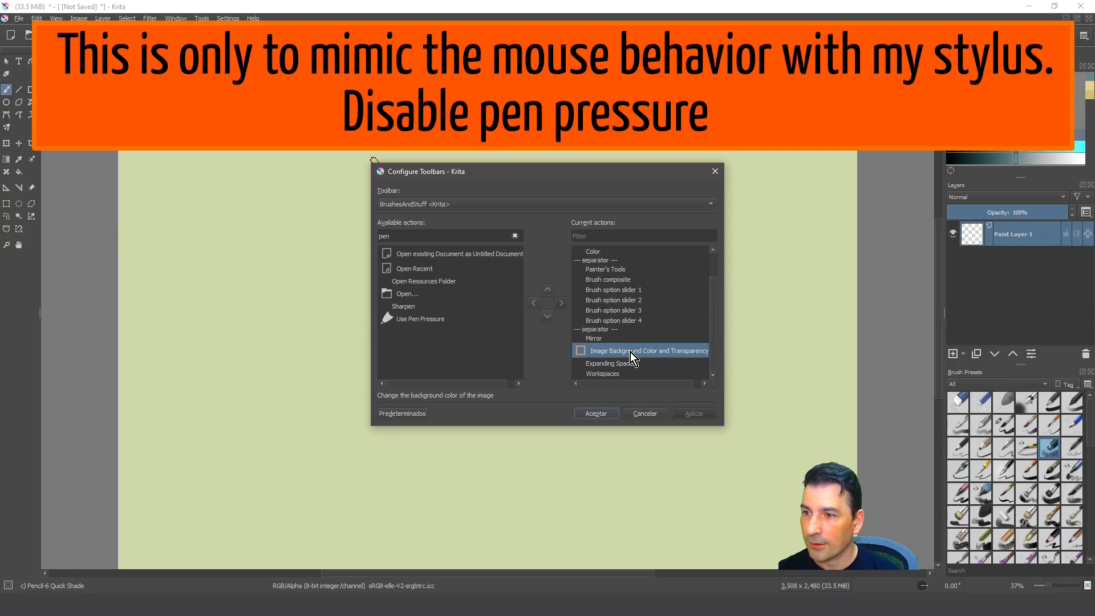
click(437, 320)
click(563, 304)
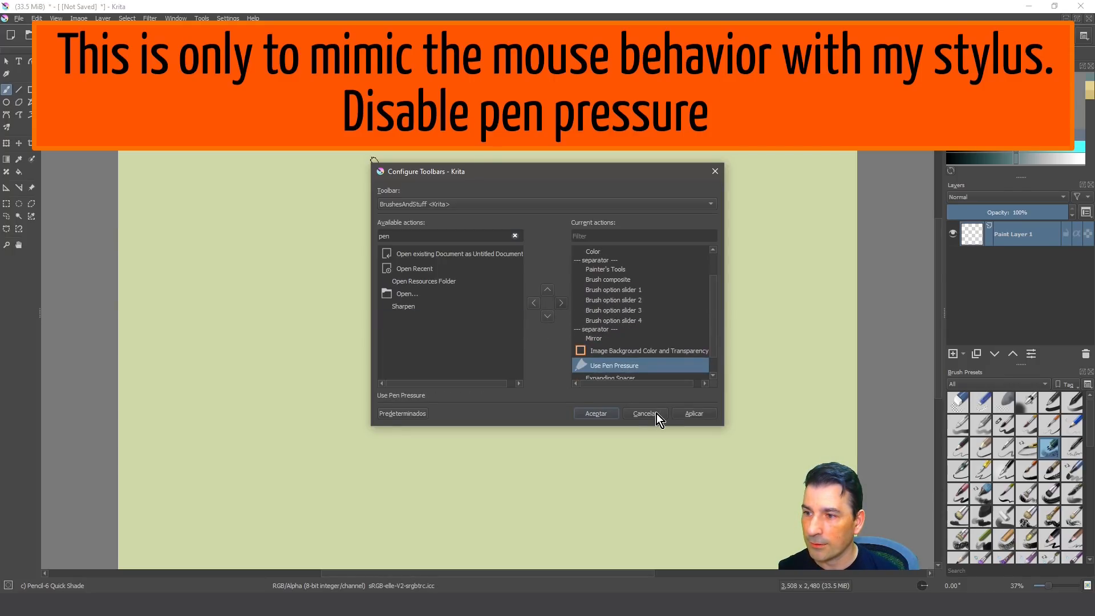
click(596, 413)
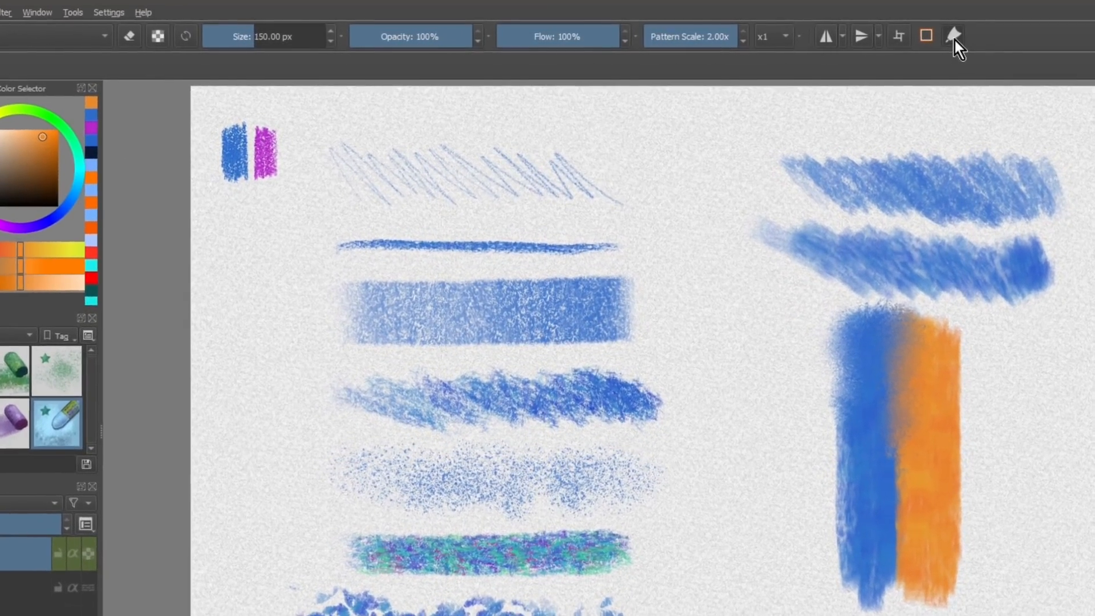
Step: With pen pressure turned off, draw a magenta zigzag above the thin blue hatching using a 30 px brush
click(856, 36)
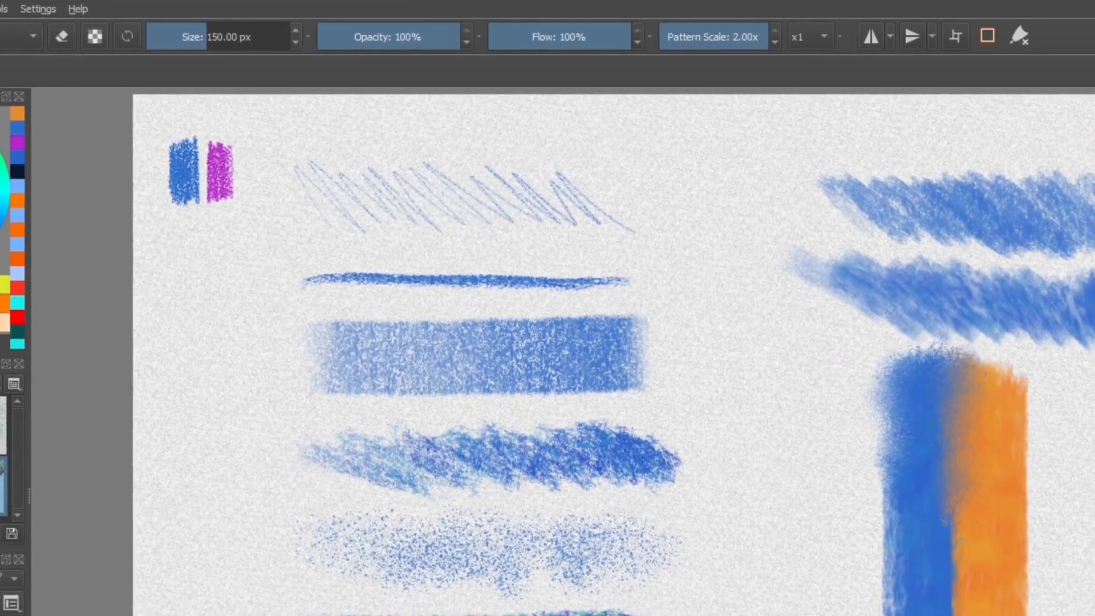
ctrl+click(142, 205)
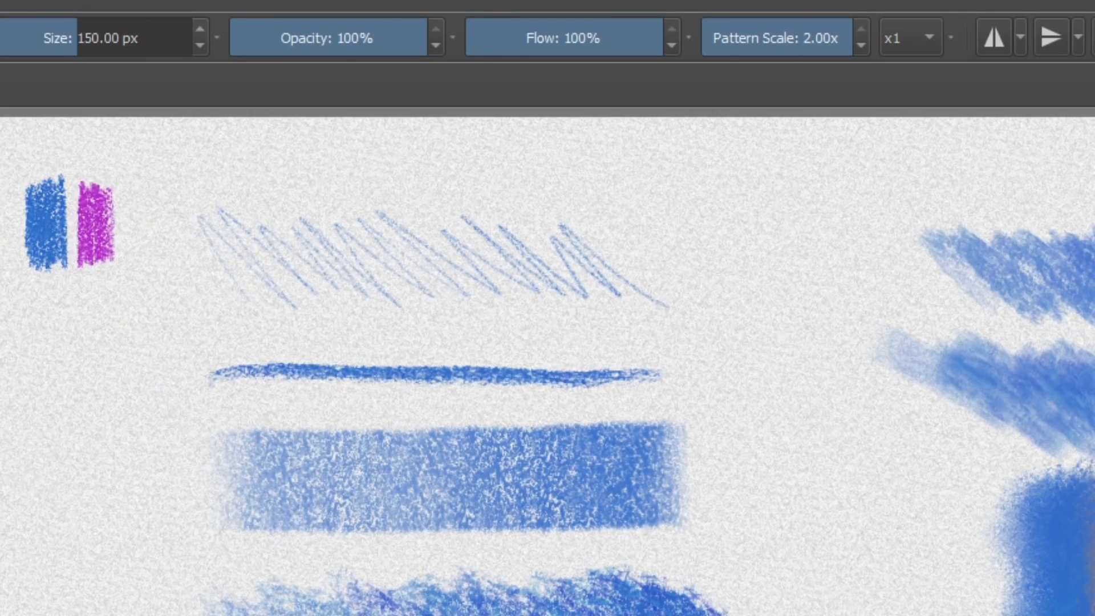
key(slash)
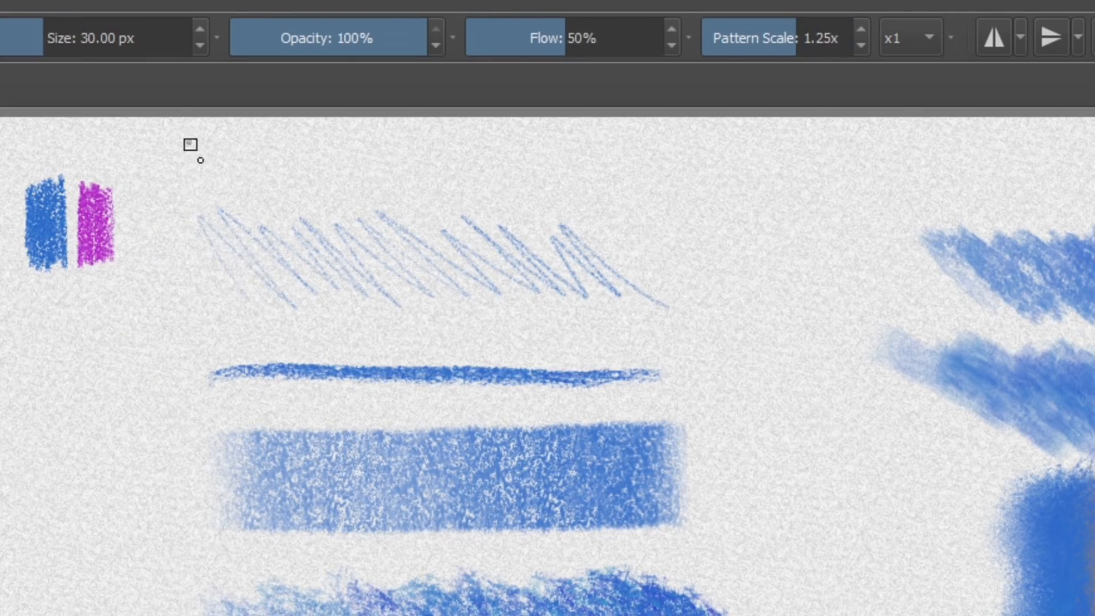
mouse_move(191, 144)
mouse_down()
mouse_move(237, 189)
mouse_move(261, 183)
mouse_move(328, 205)
mouse_move(368, 170)
mouse_move(495, 162)
mouse_move(603, 208)
mouse_up()
Step: Paint horizontal magenta strokes above and below the thick blue line with a 100 px brush at pattern scale 2.00x
drag(487, 313, 440, 349)
click(3, 495)
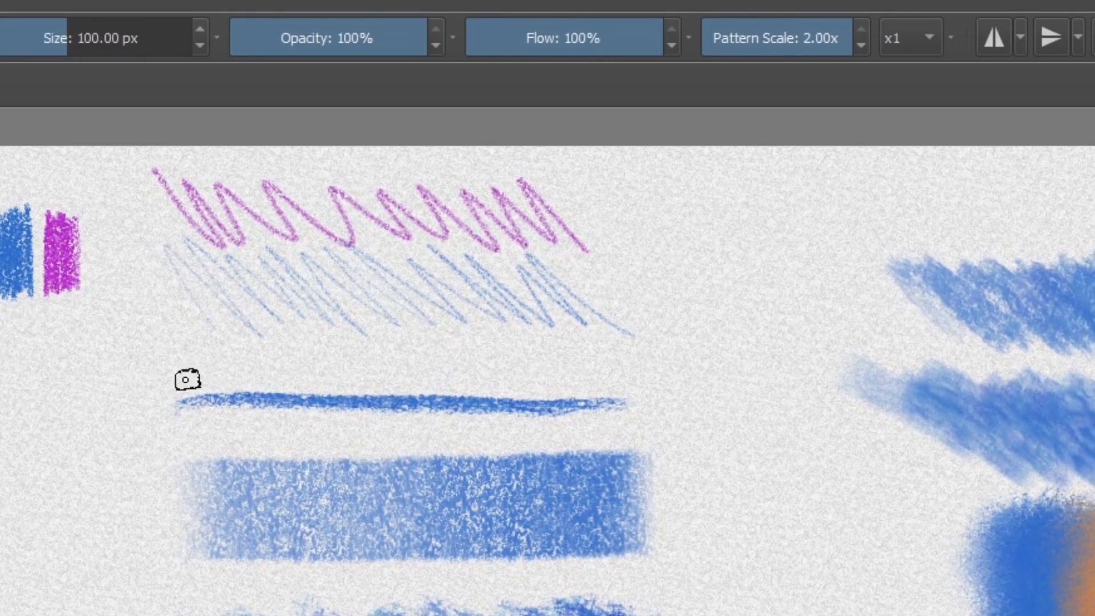
mouse_move(277, 374)
mouse_down()
mouse_move(610, 380)
mouse_move(173, 378)
mouse_up()
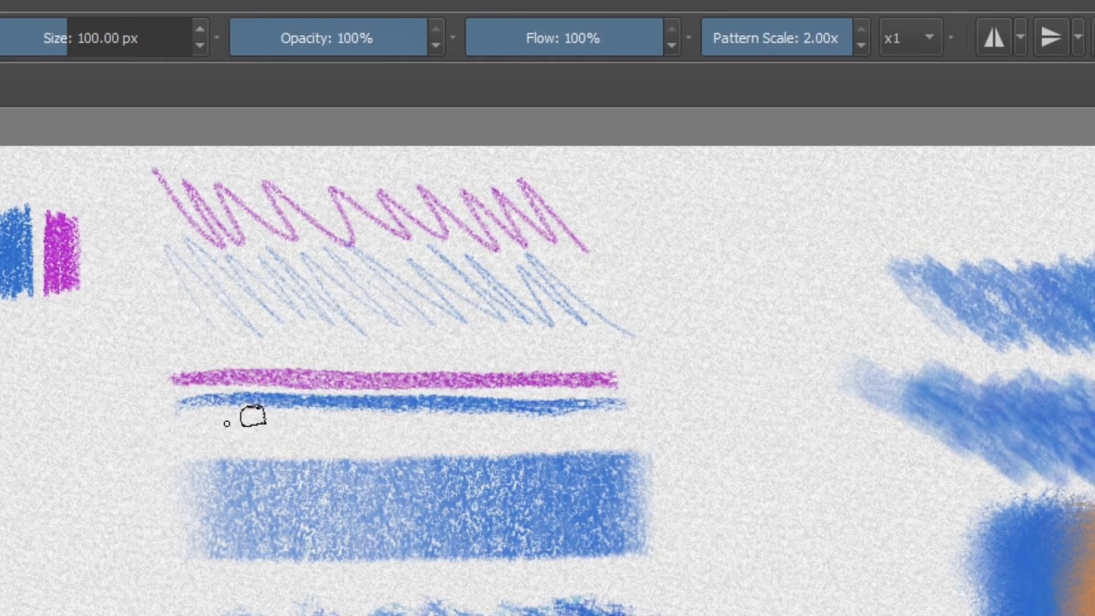
mouse_move(173, 448)
mouse_down()
mouse_move(279, 434)
mouse_move(656, 434)
mouse_up()
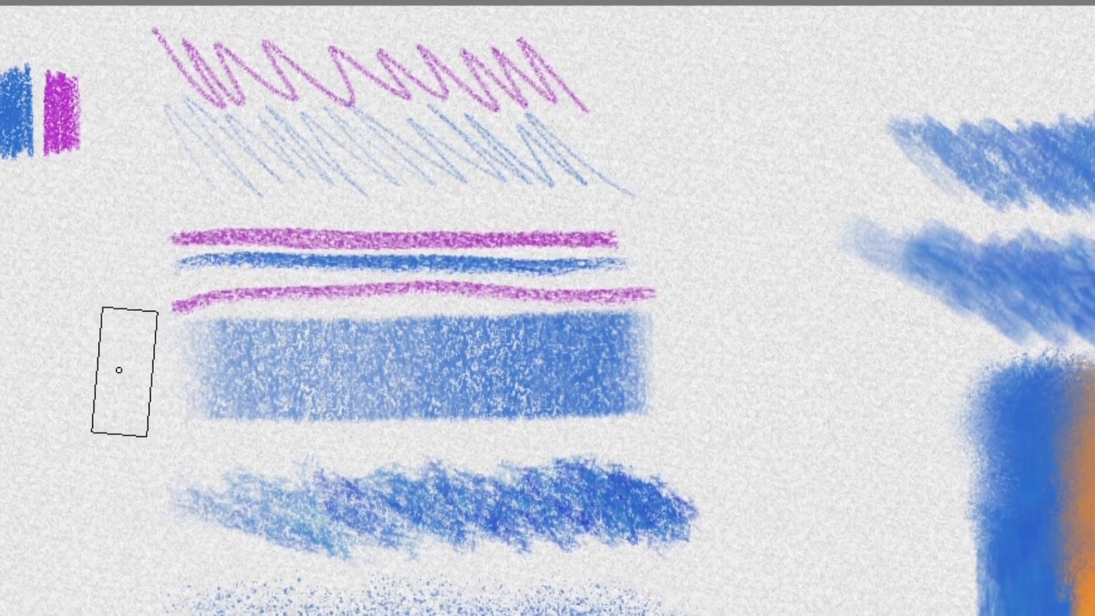
Step: Paint a solid magenta block beside the textured blue rectangle and magenta scribbles at both ends of the blue scribbled stroke
mouse_move(119, 370)
mouse_down()
mouse_move(80, 369)
mouse_move(213, 406)
mouse_move(179, 374)
mouse_move(10, 361)
mouse_up()
drag(10, 266, 86, 271)
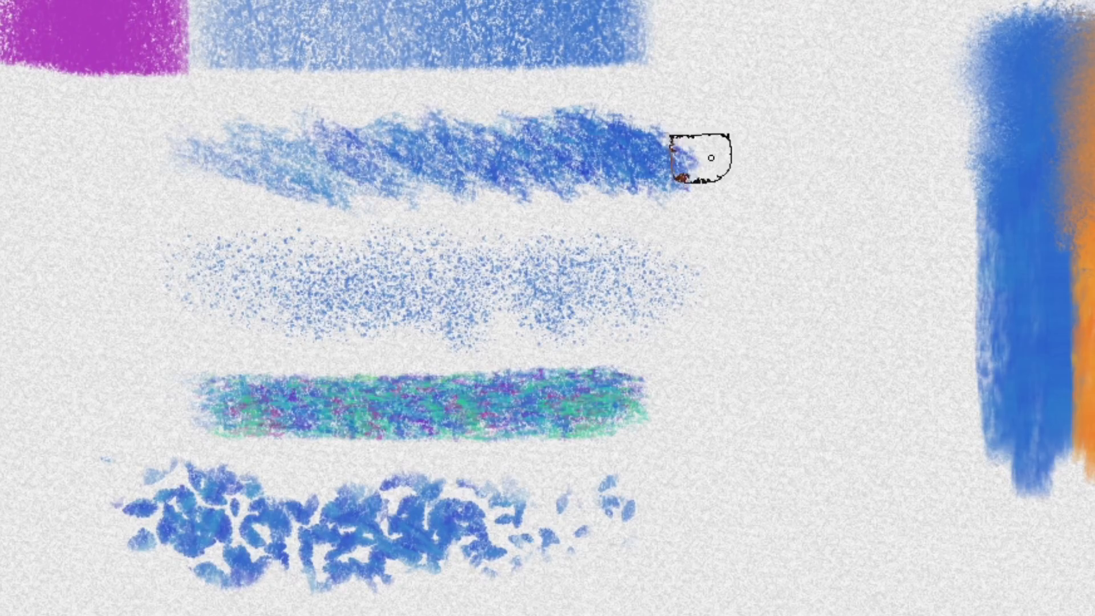
mouse_move(799, 159)
mouse_down()
mouse_move(723, 121)
mouse_move(679, 166)
mouse_move(839, 166)
mouse_move(921, 181)
mouse_up()
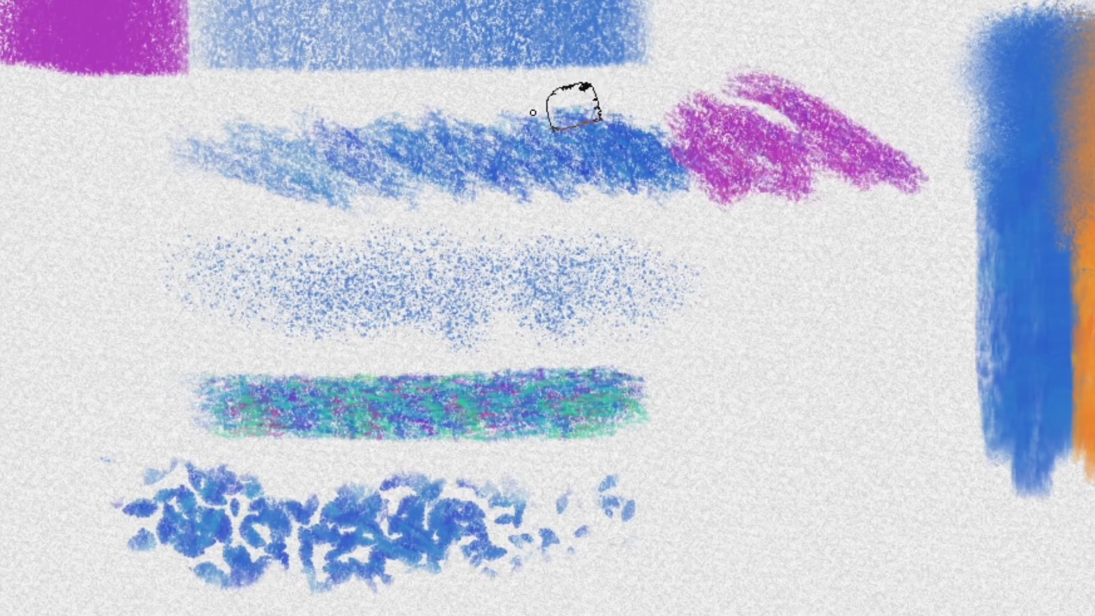
mouse_move(215, 150)
mouse_down()
mouse_move(74, 105)
mouse_move(19, 131)
mouse_move(5, 171)
mouse_up()
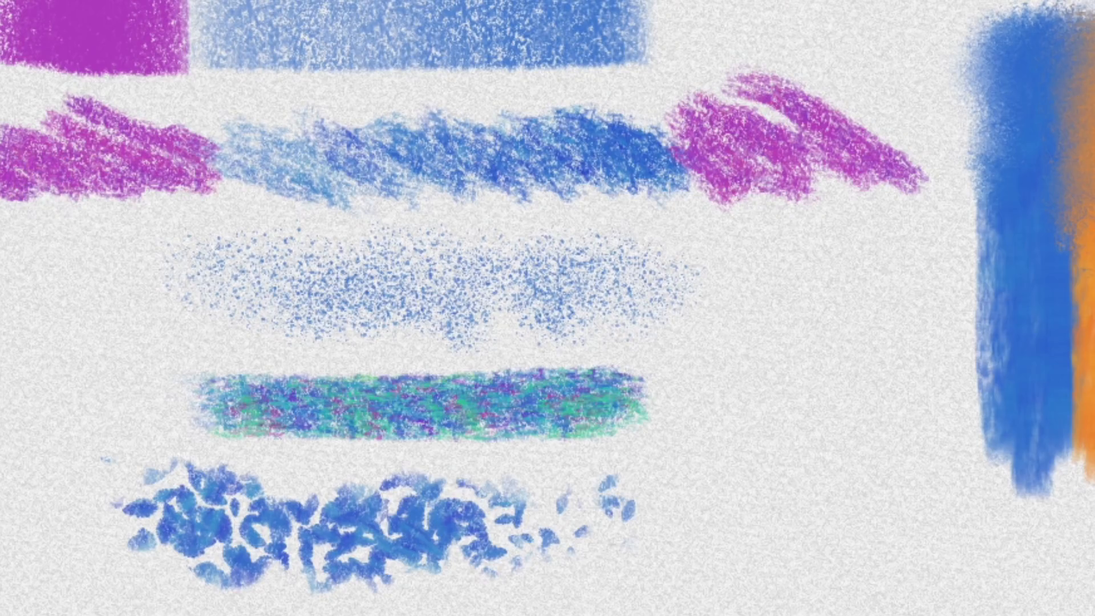
Step: Paint magenta over the start of the blue speckled stroke and the start of the multicoloured textured band
mouse_move(98, 250)
mouse_down()
mouse_move(114, 318)
mouse_move(100, 274)
mouse_move(205, 315)
mouse_move(117, 282)
mouse_up()
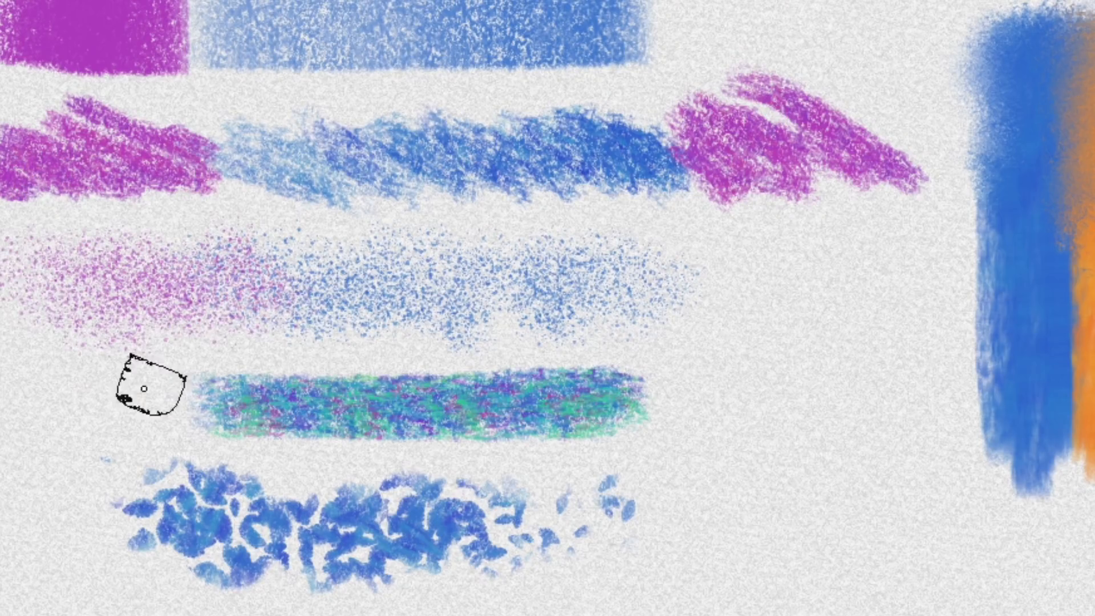
mouse_move(146, 379)
mouse_down()
mouse_move(48, 395)
mouse_move(177, 427)
mouse_move(16, 412)
mouse_move(3, 361)
mouse_move(145, 390)
mouse_move(99, 409)
mouse_up()
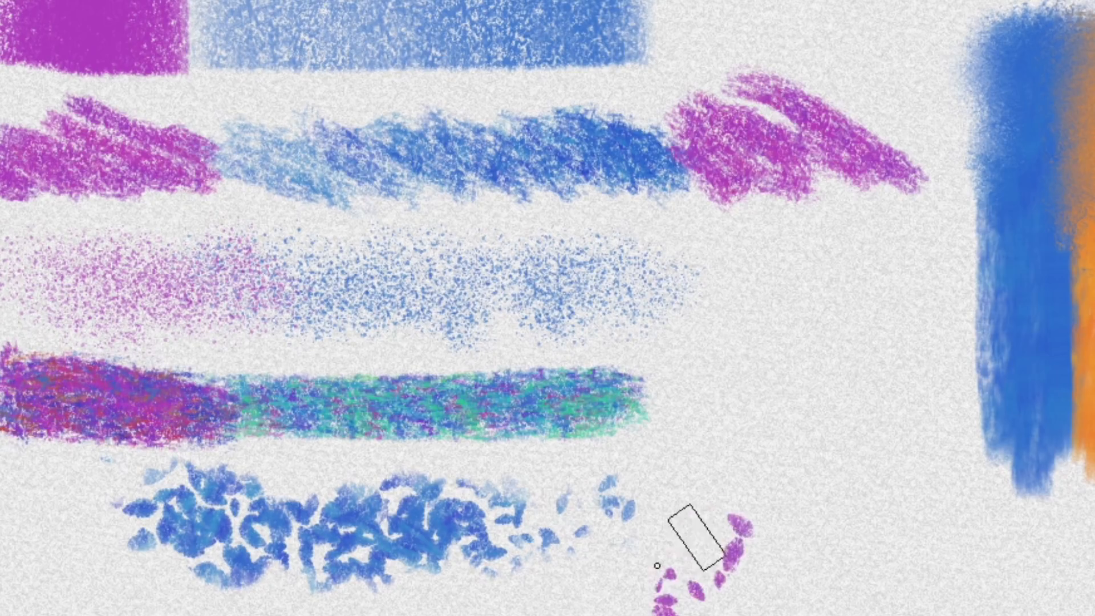
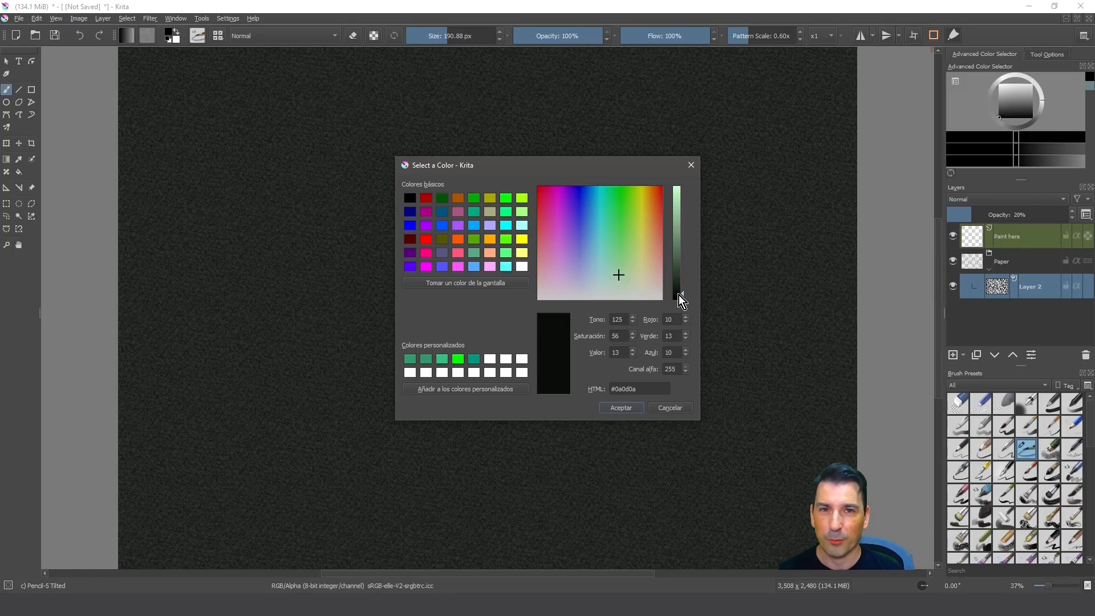
Step: Set the image background color to white (#ffffff) and raise the opacity of Layer 2 in the Paper group
drag(679, 295, 681, 186)
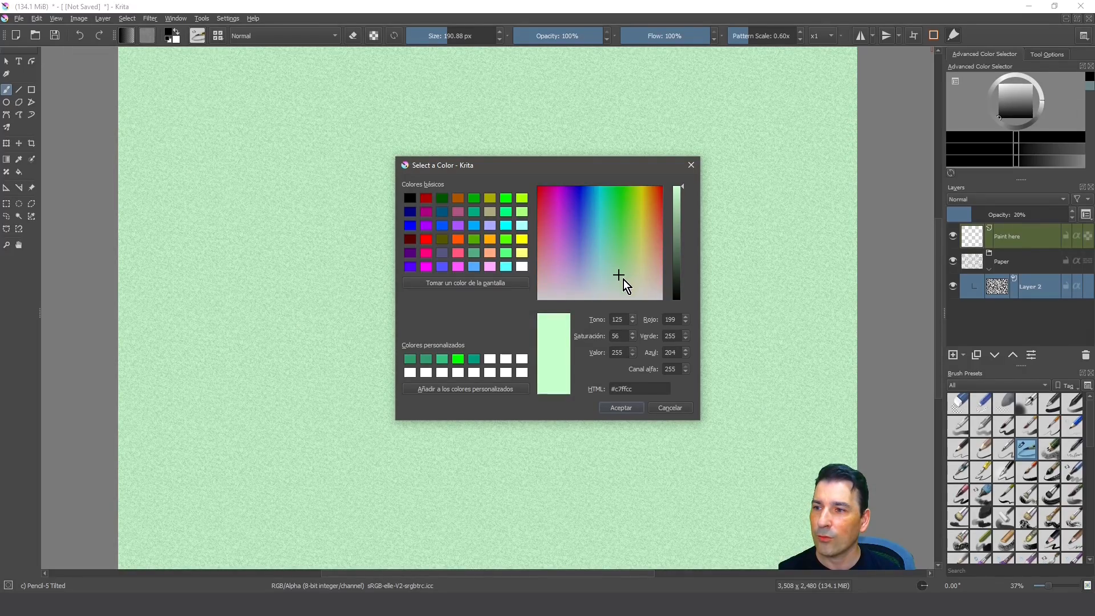
drag(624, 280, 614, 298)
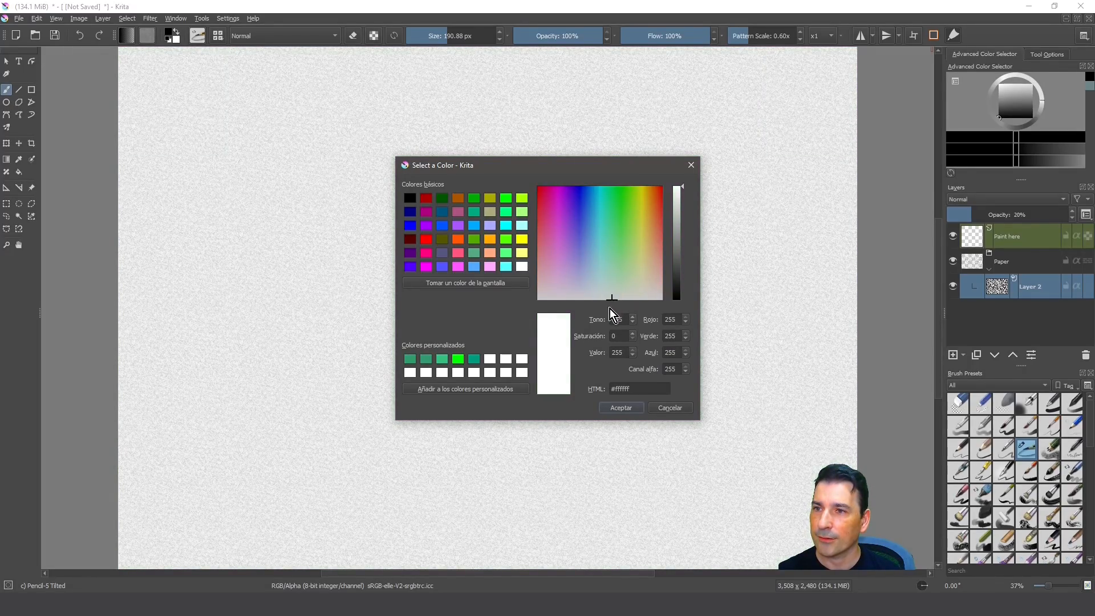
click(621, 409)
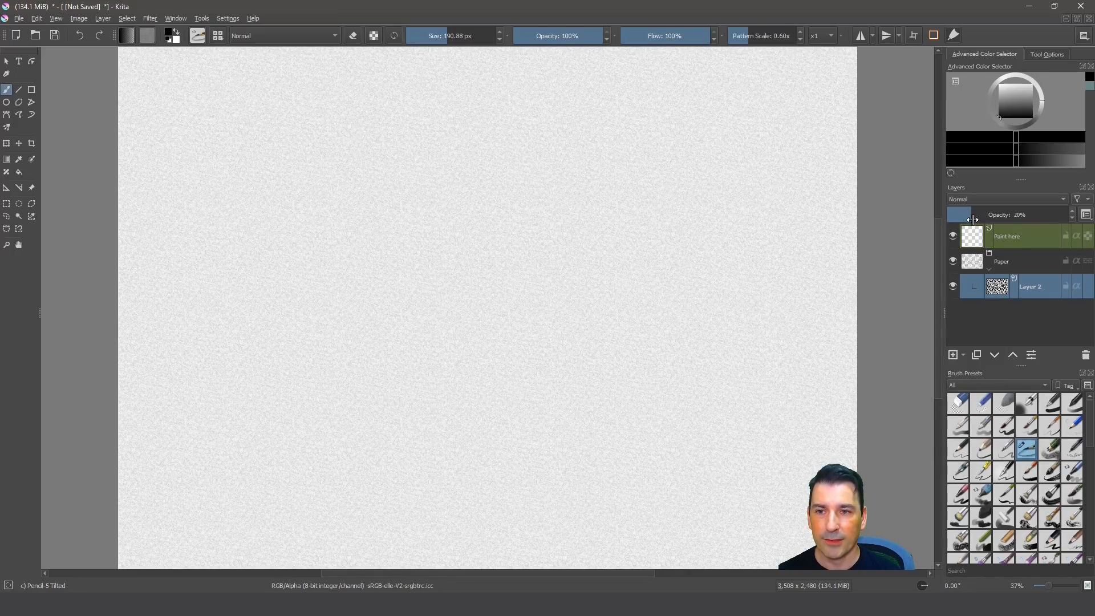
mouse_move(976, 214)
mouse_down()
mouse_move(1048, 210)
mouse_move(953, 212)
mouse_move(987, 209)
mouse_up()
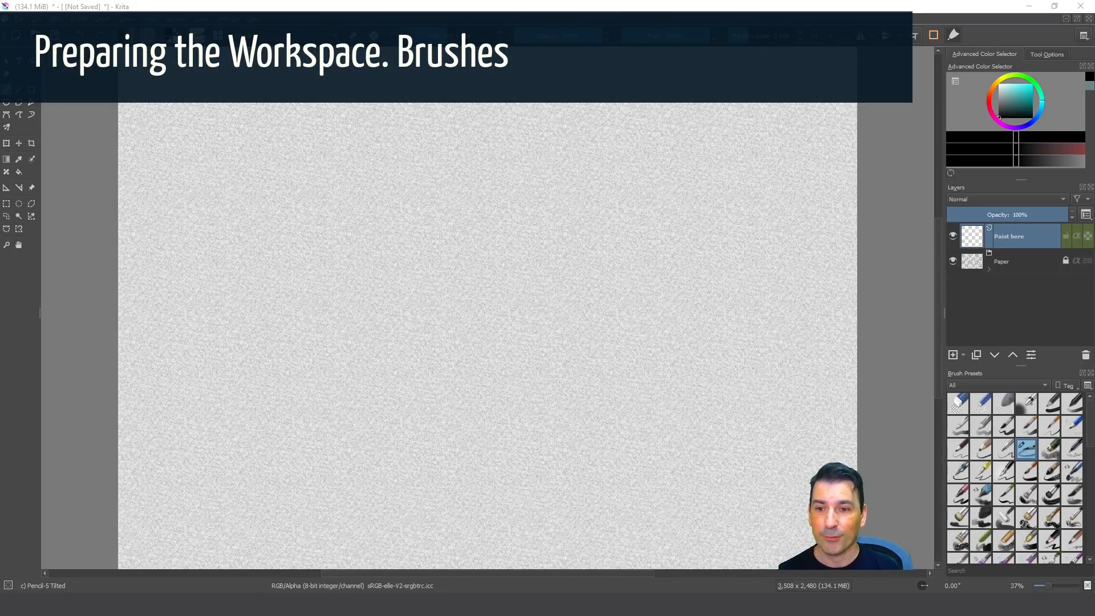
Step: Import Crayons.bundle from the Escritorio folder as a resource bundle
mouse_move(1090, 417)
mouse_down()
mouse_move(1092, 498)
mouse_move(1093, 408)
mouse_up()
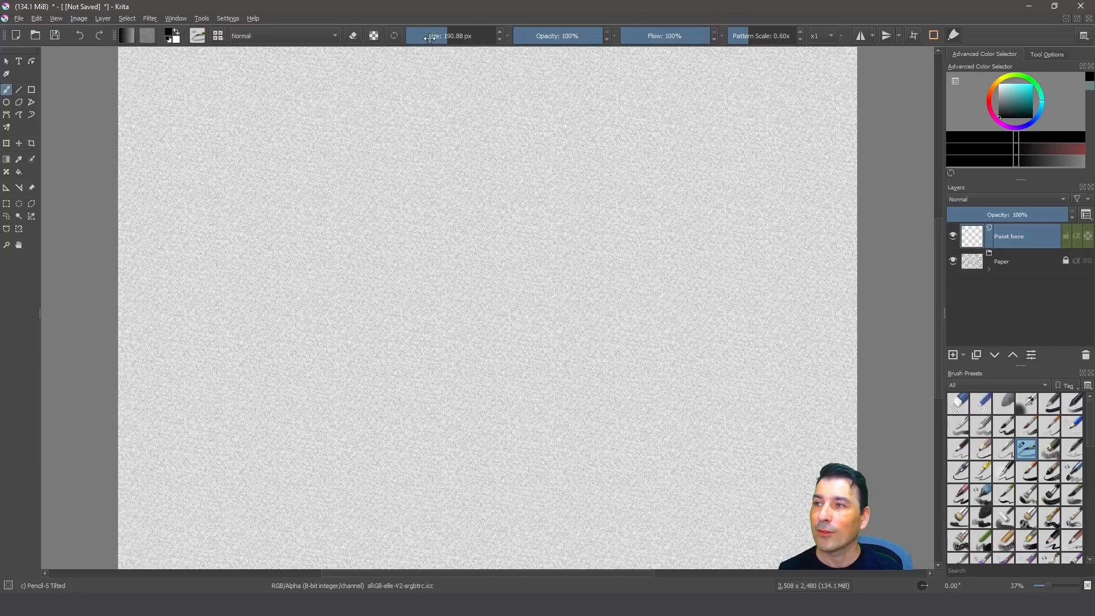
click(227, 18)
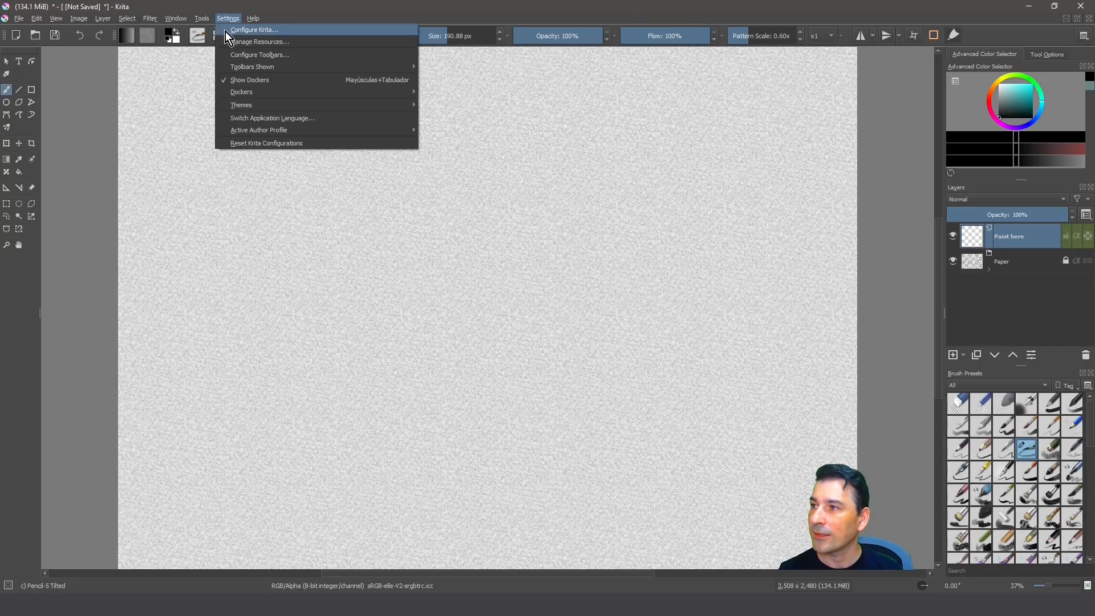
click(230, 43)
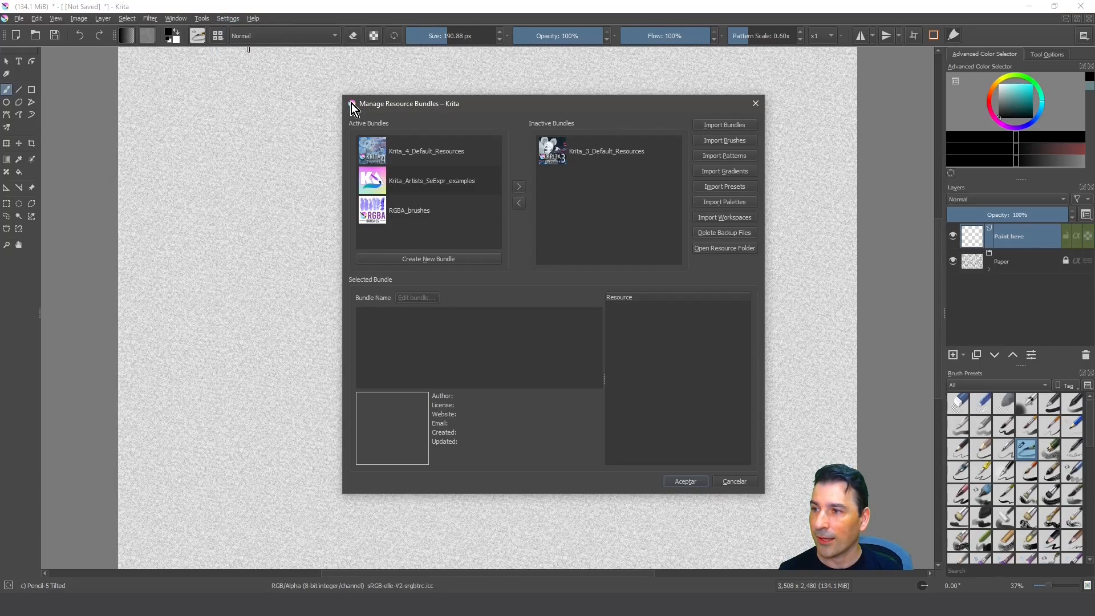
click(707, 127)
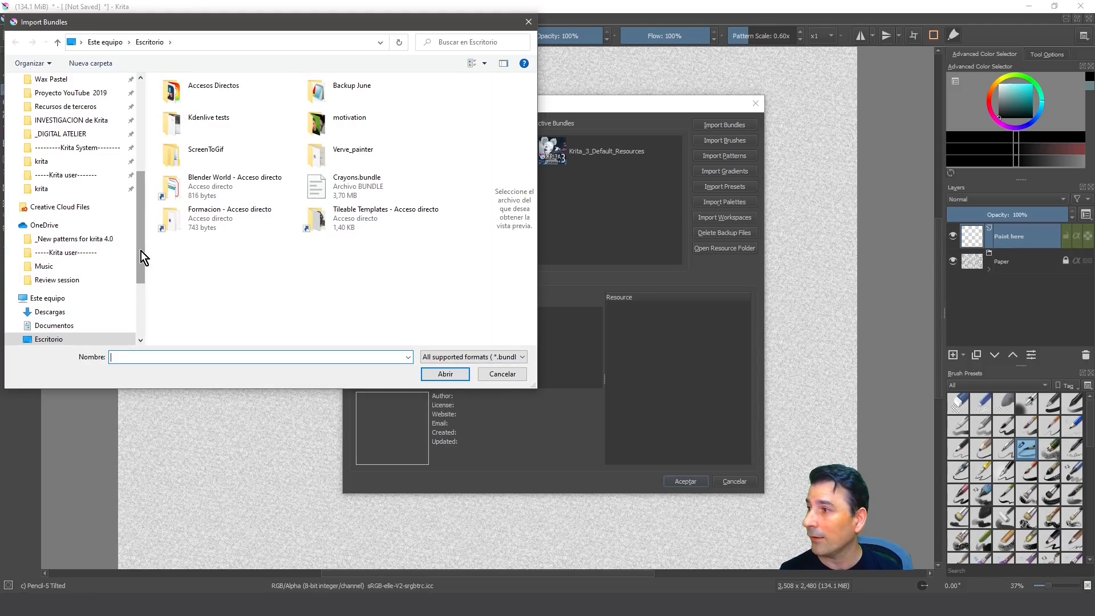
drag(141, 251, 139, 279)
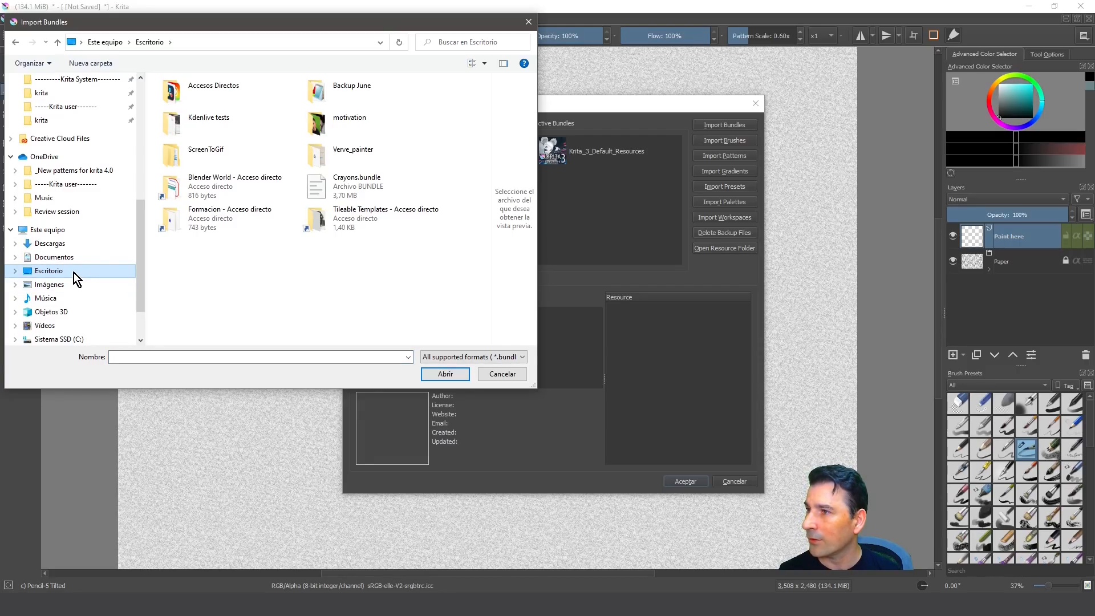
click(344, 188)
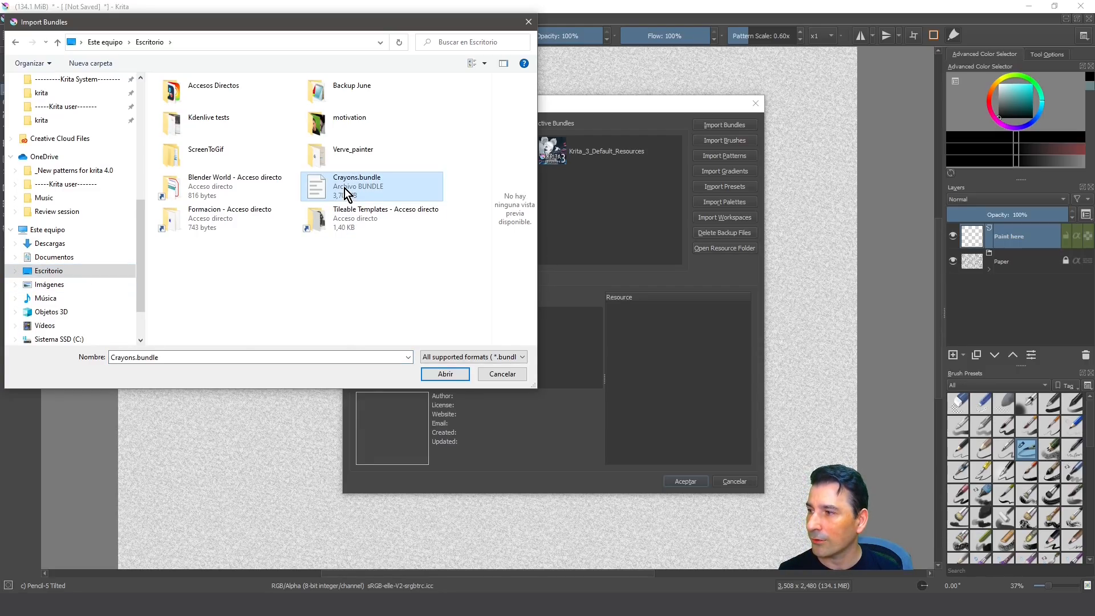
click(460, 374)
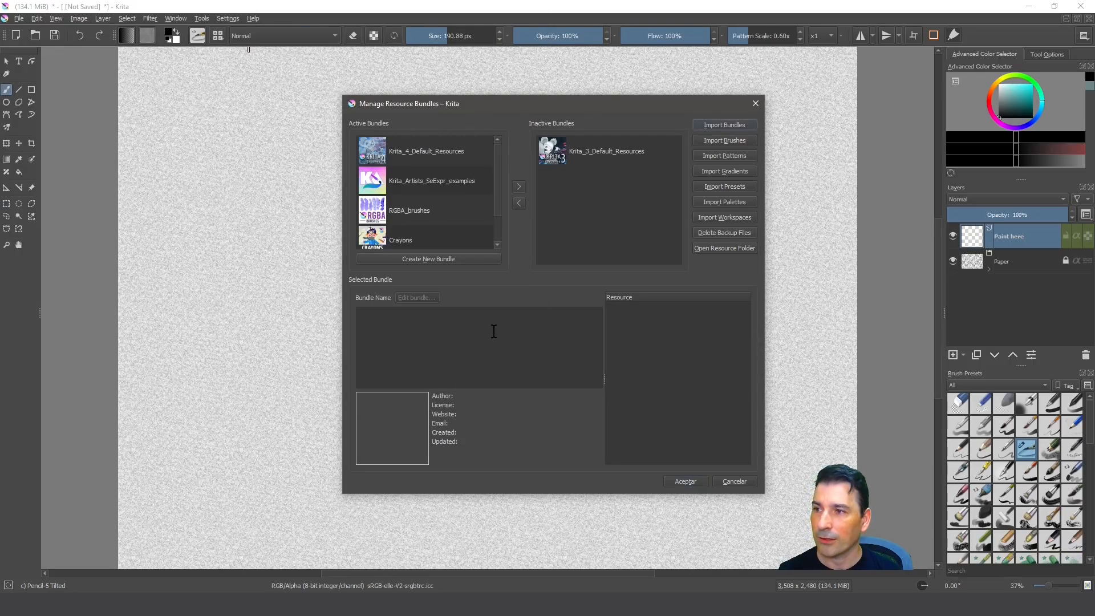
Step: Show the details of the imported Crayons bundle among the active bundles and accept the resource changes
drag(496, 203, 487, 244)
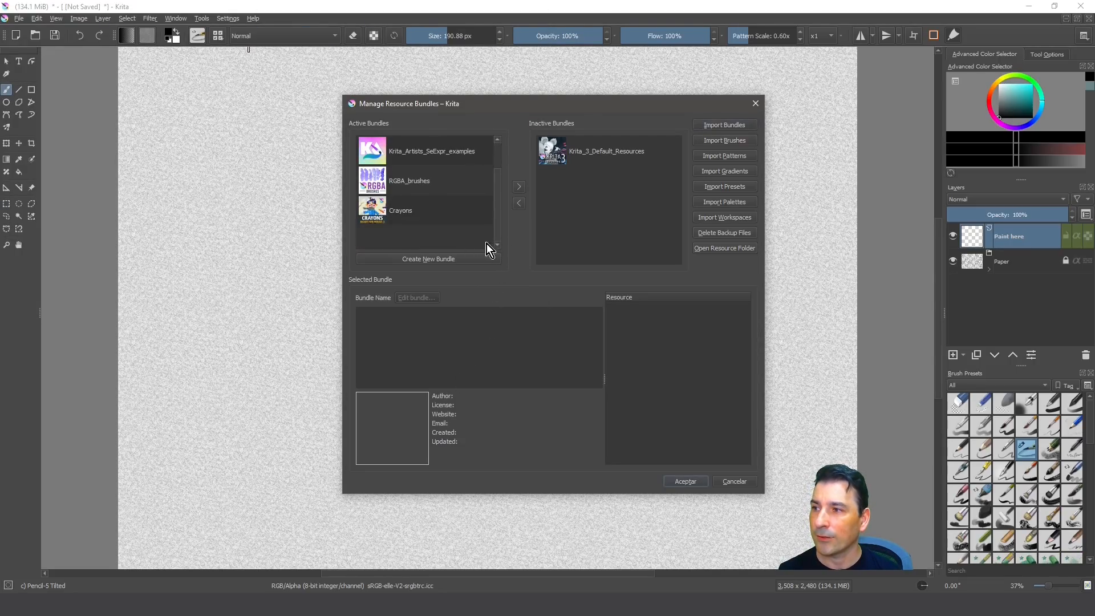
click(385, 211)
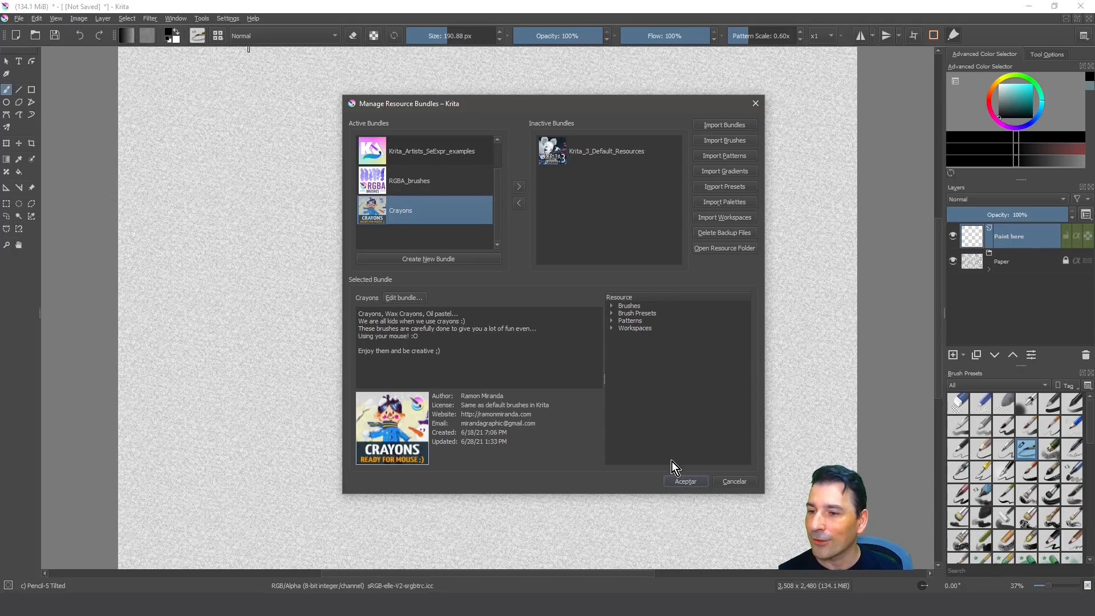
click(684, 482)
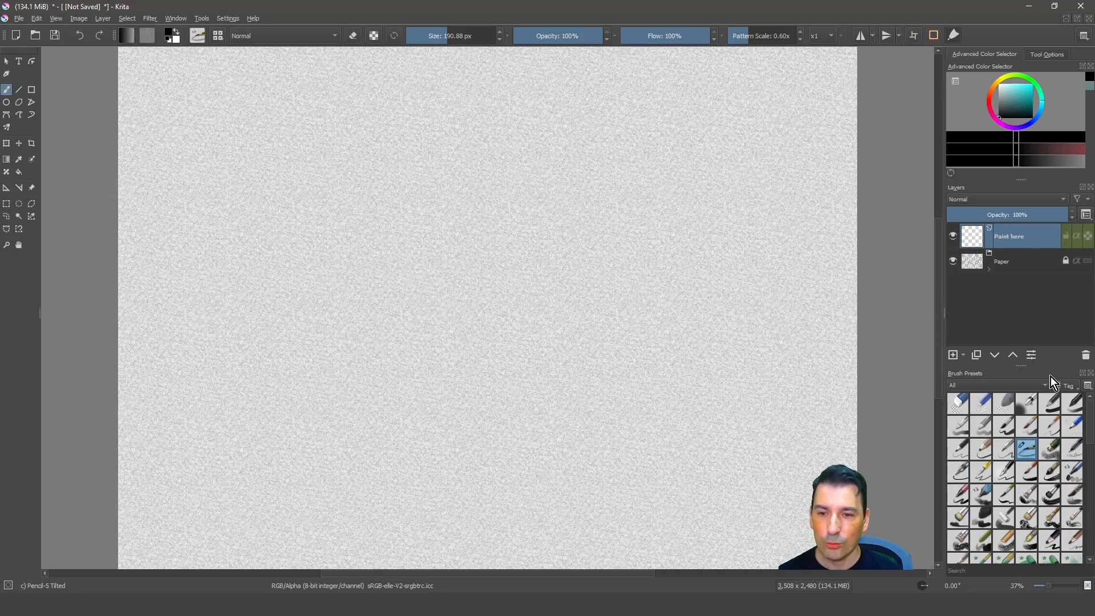
Step: Filter the Brush Presets docker by the Crayon tag
scroll(1013, 450, down, 5)
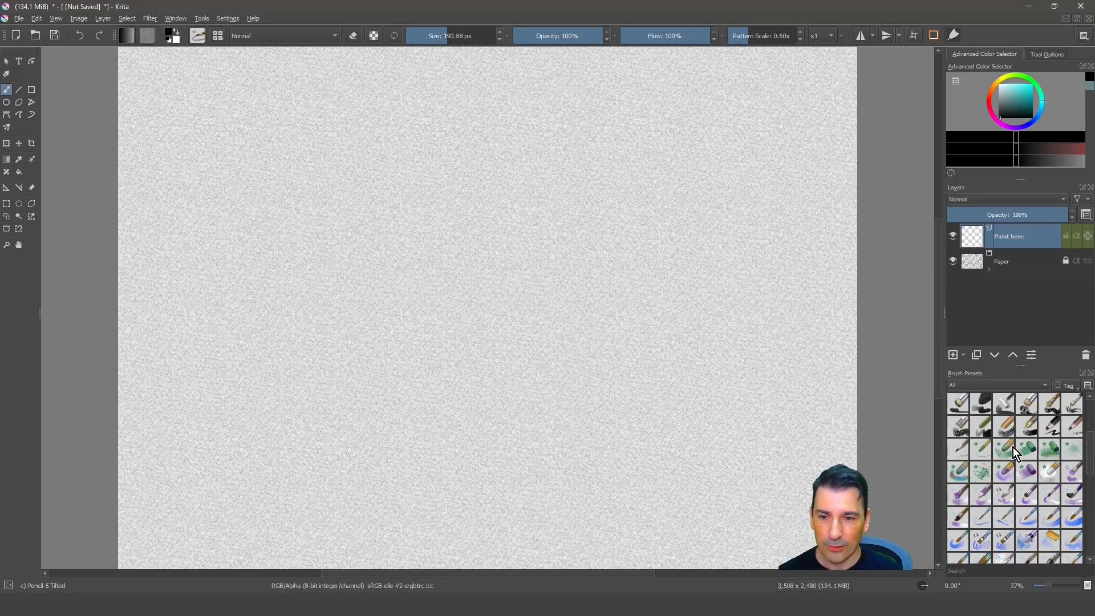
click(1004, 386)
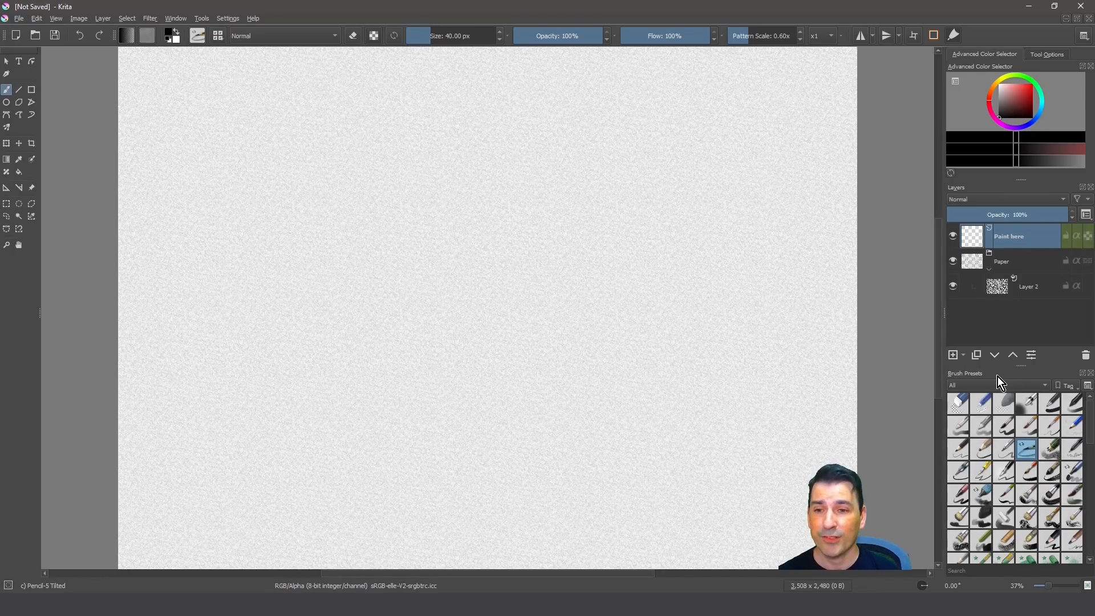
click(995, 388)
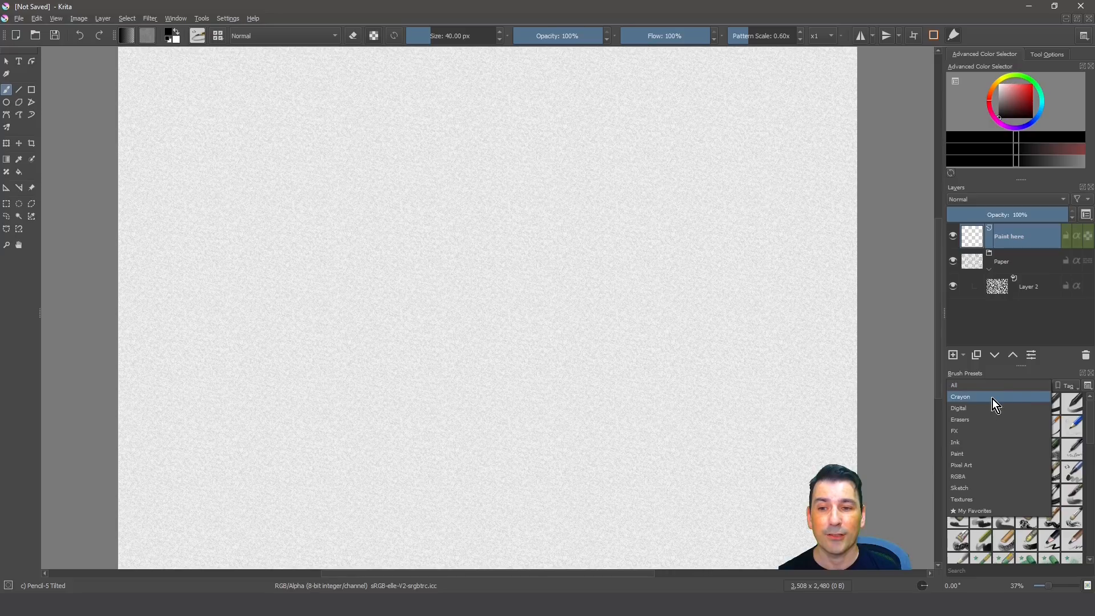
click(992, 399)
mouse_move(991, 423)
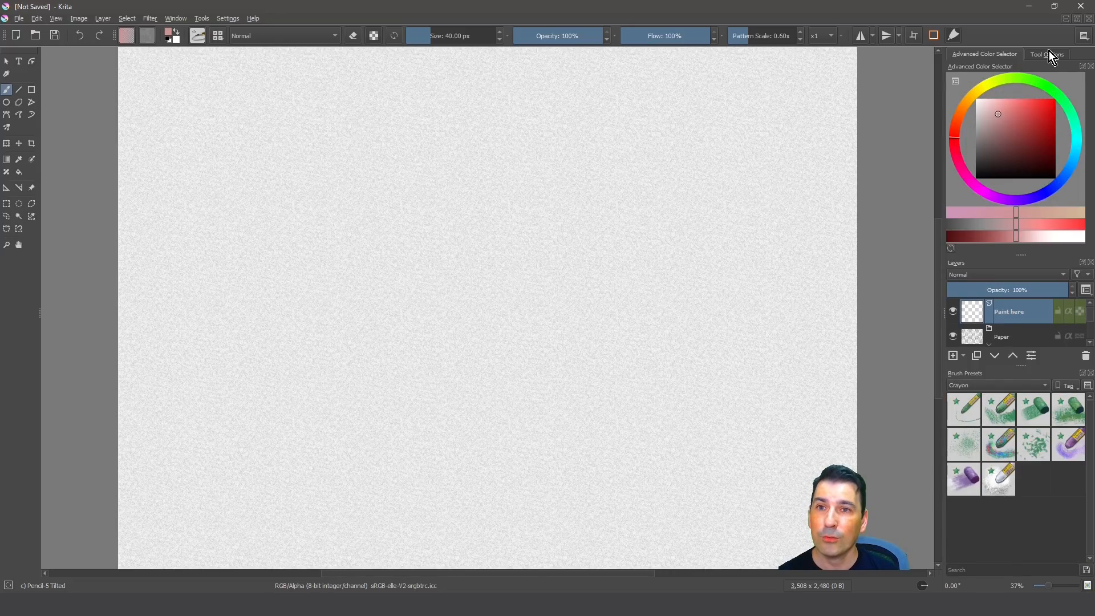
Step: Load the Krita for kids workspace and close the workspace chooser
click(1084, 37)
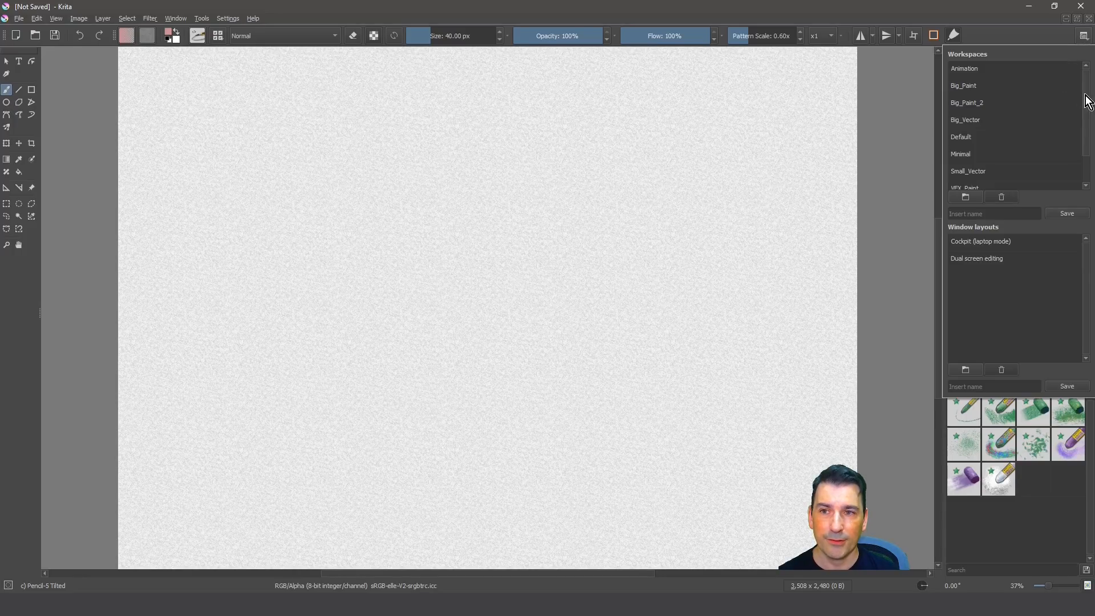
drag(1088, 107, 1087, 145)
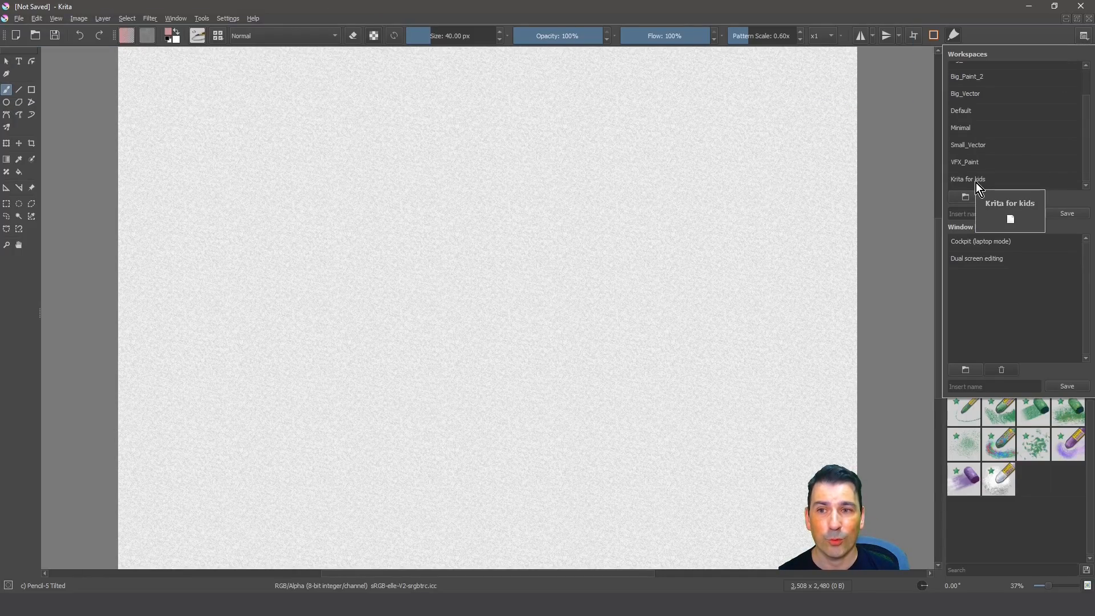
click(977, 182)
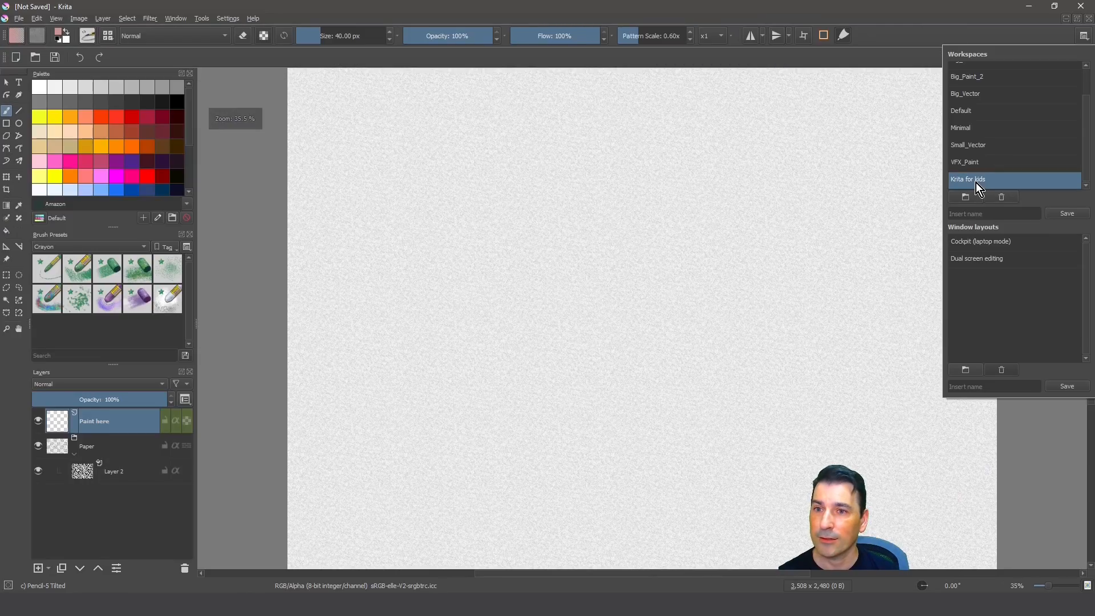
click(256, 205)
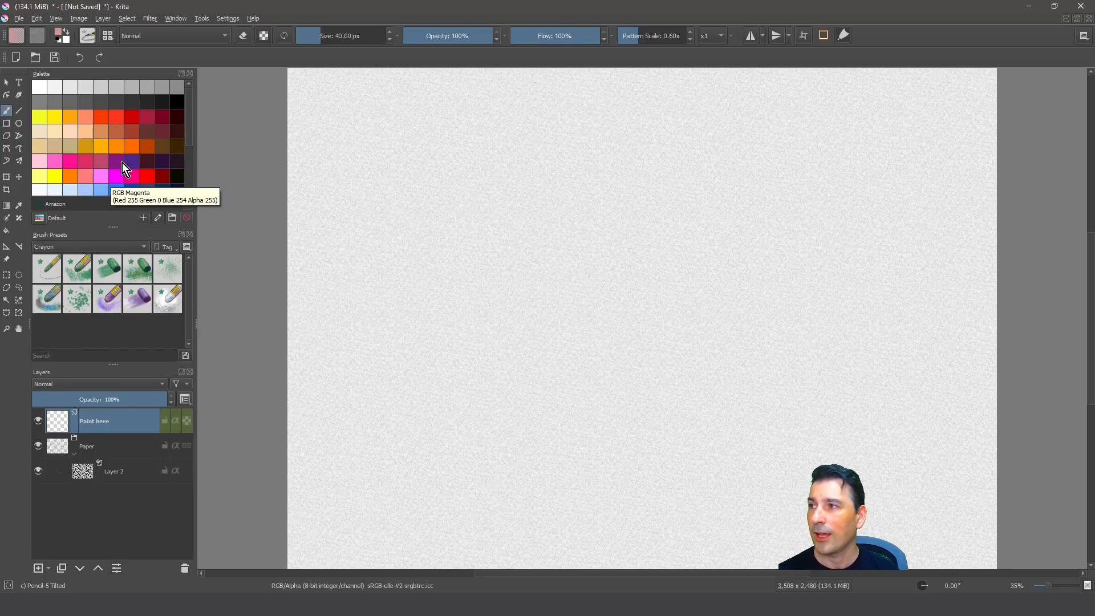
Step: Show the Advanced Color Selector docked beside the Palette and merge the file toolbar into the same row as the brush toolbar
click(227, 22)
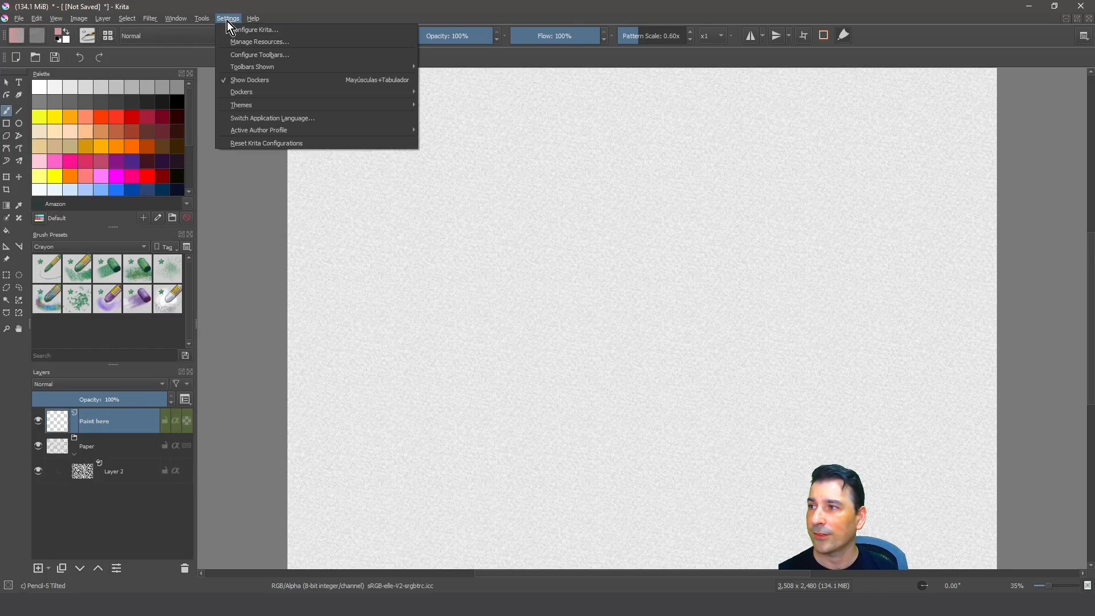
mouse_move(247, 91)
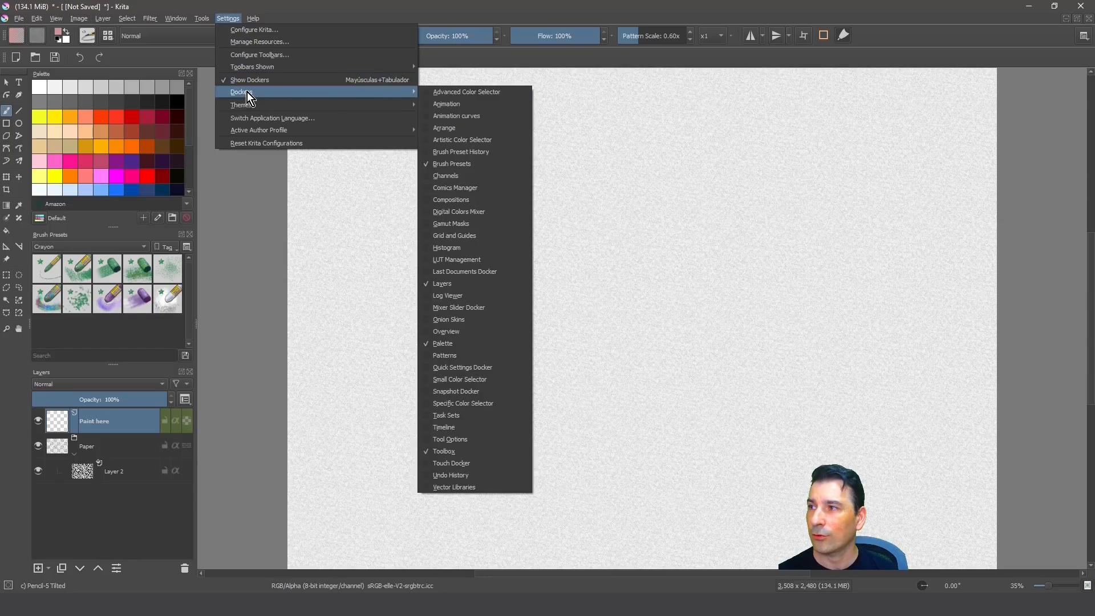
click(443, 93)
drag(179, 77, 108, 123)
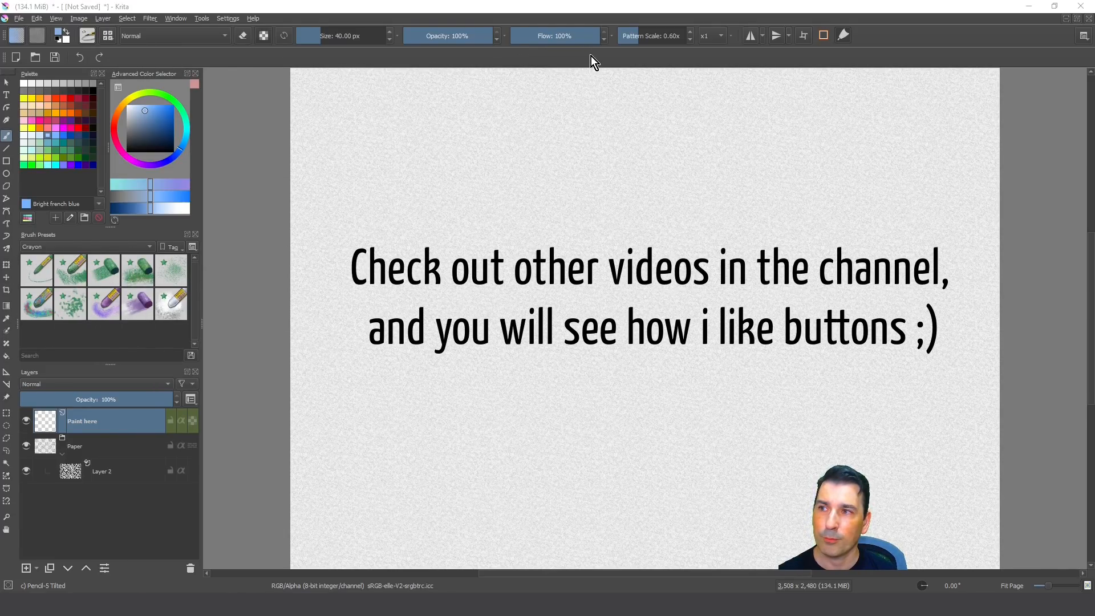
drag(5, 57, 4, 34)
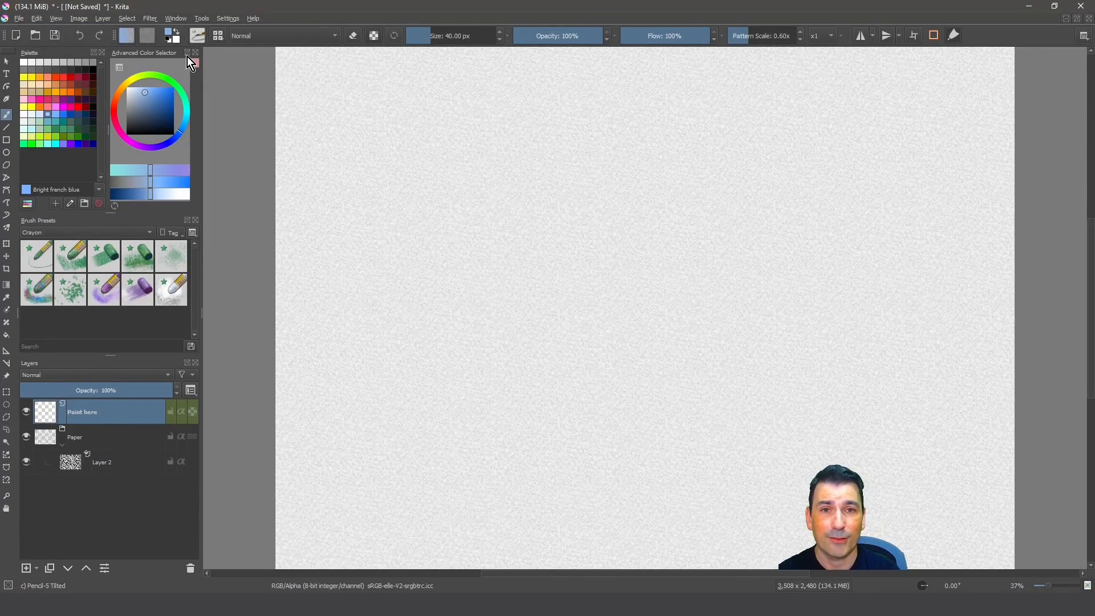
Step: Try the Crayon 04 BigArea Filler preset, switch to Crayon 08 Wax-Rounded and open its brush settings
click(137, 255)
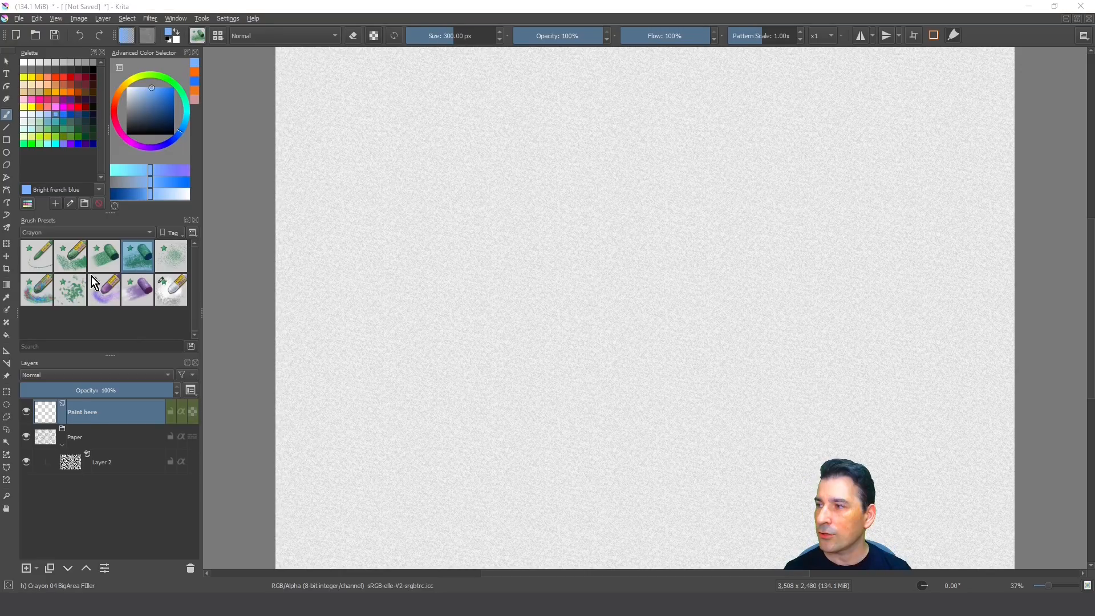
click(106, 295)
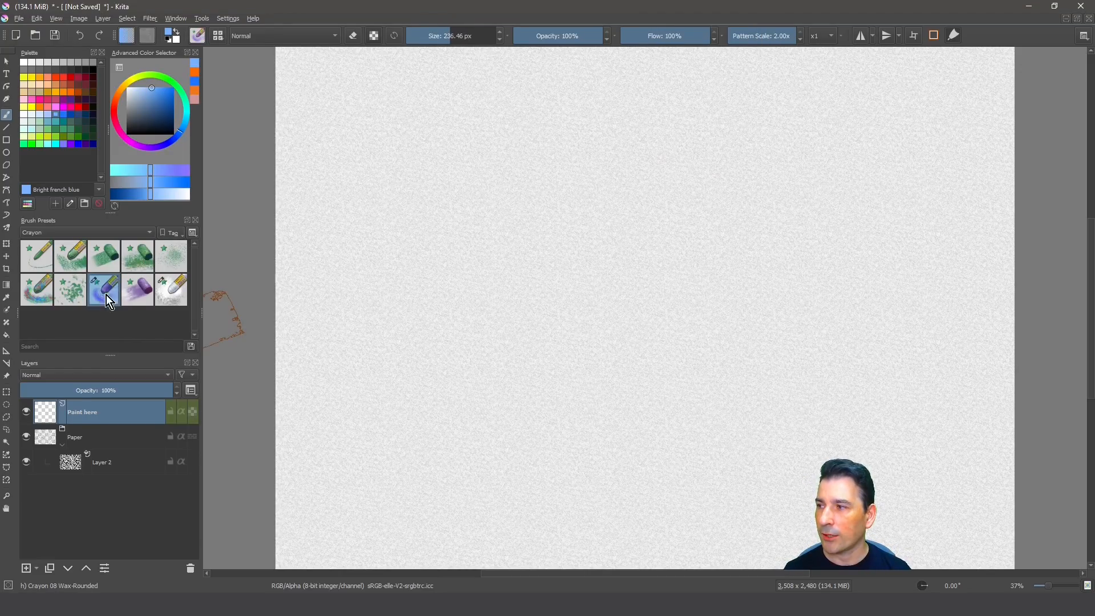
click(198, 39)
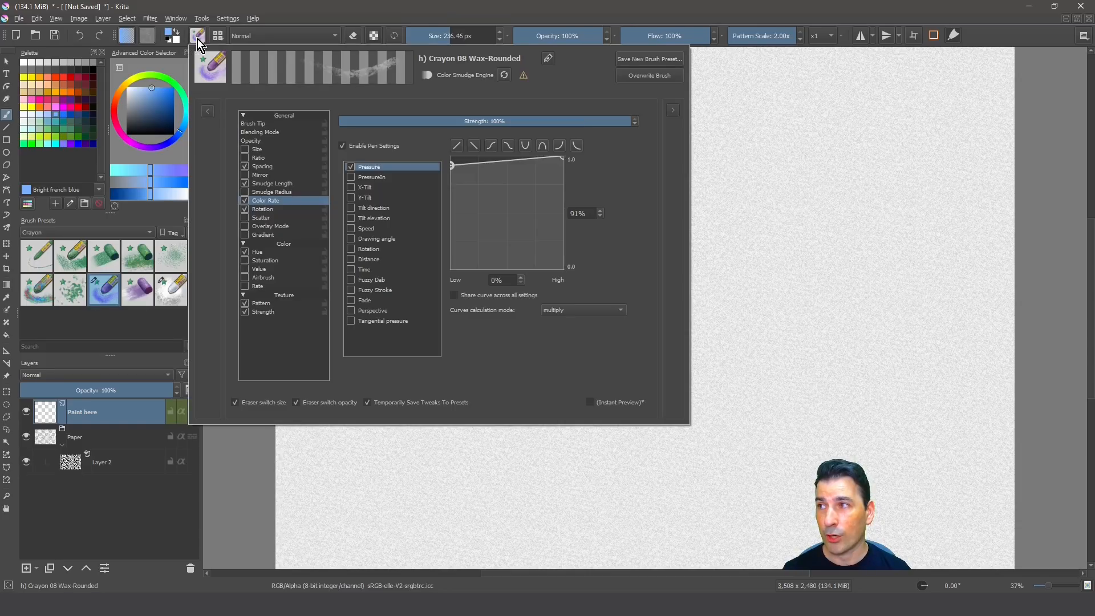
Step: Open the brush preset chooser and filter it by the Crayon tag
click(211, 36)
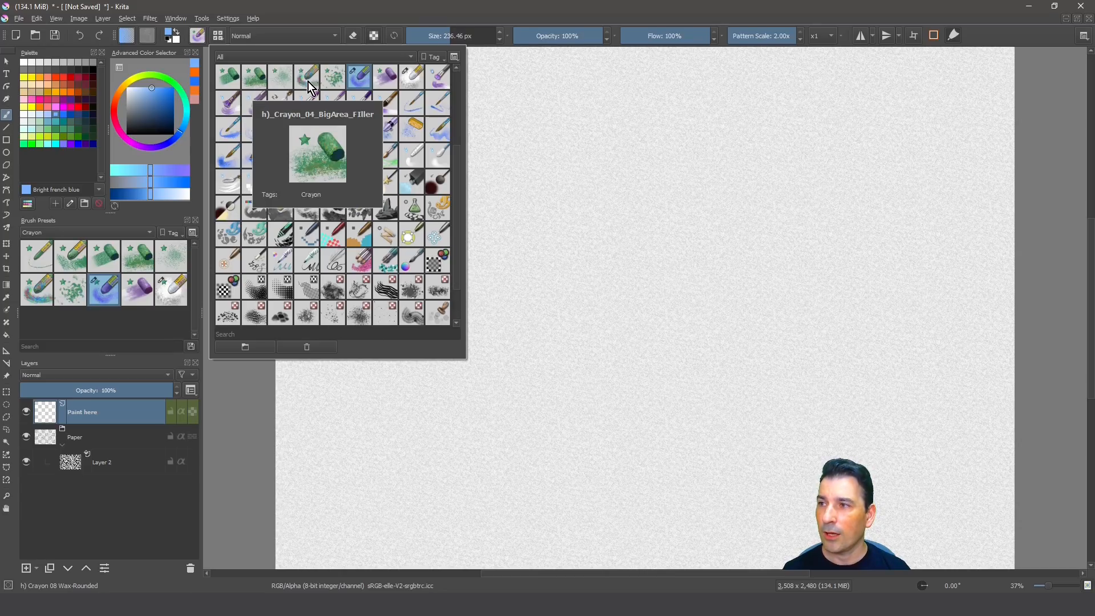
click(272, 57)
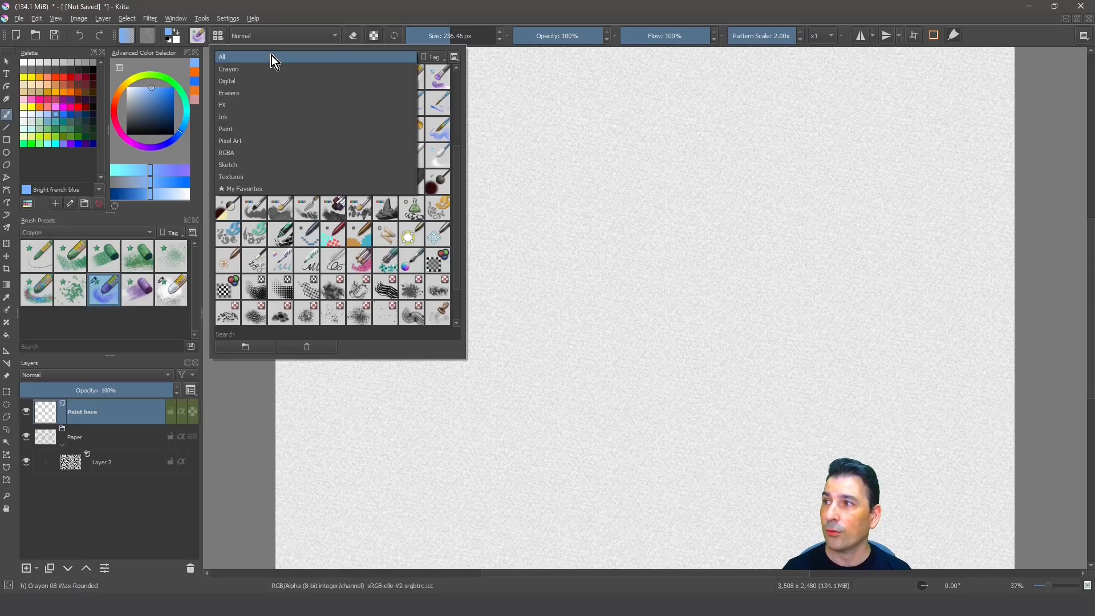
click(269, 68)
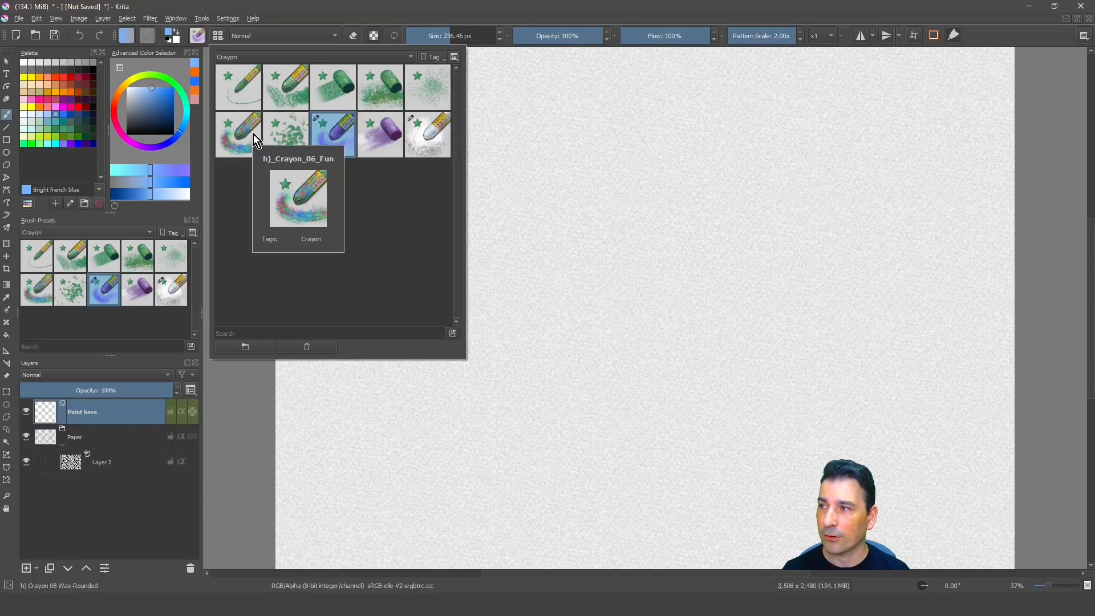
Step: Close the brush preset chooser, open the pop-up wheel on the canvas, hide its brush settings and show the Crayon-tagged presets in it
key(Escape)
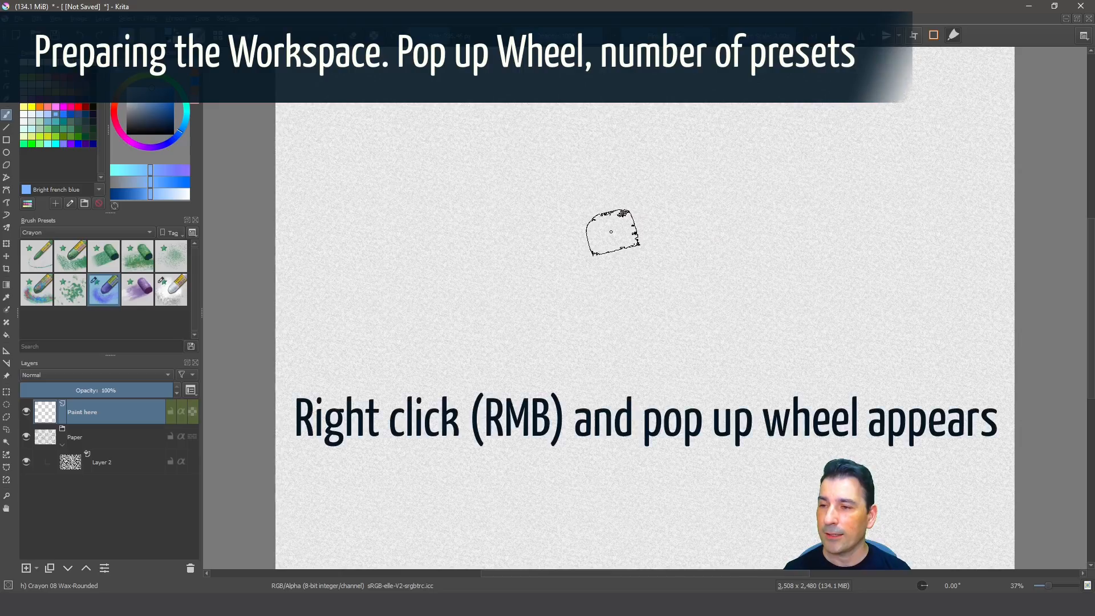
right_click(611, 229)
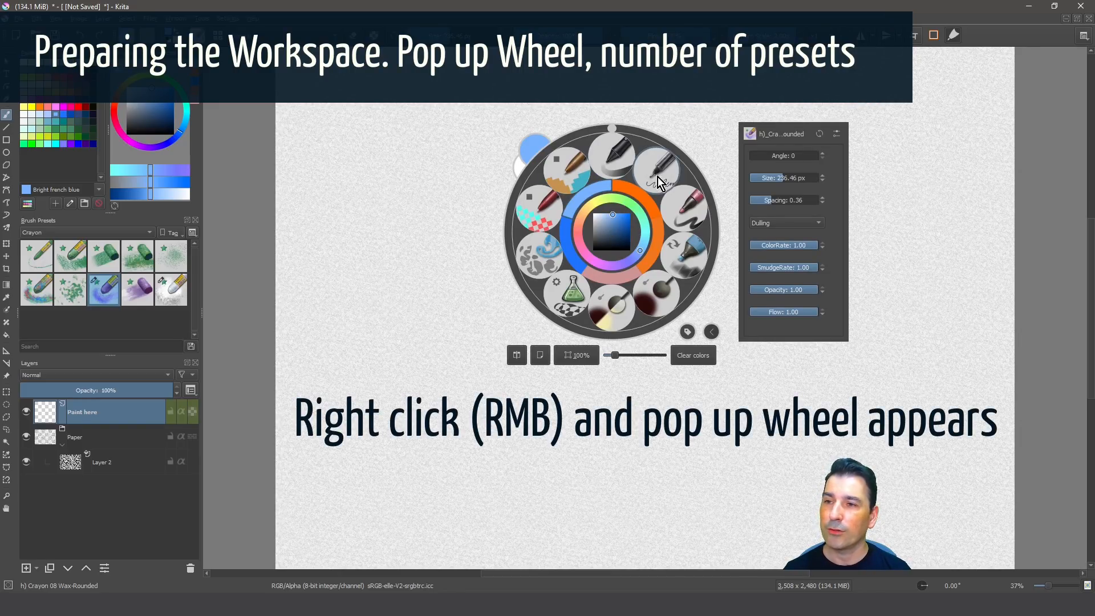
click(711, 332)
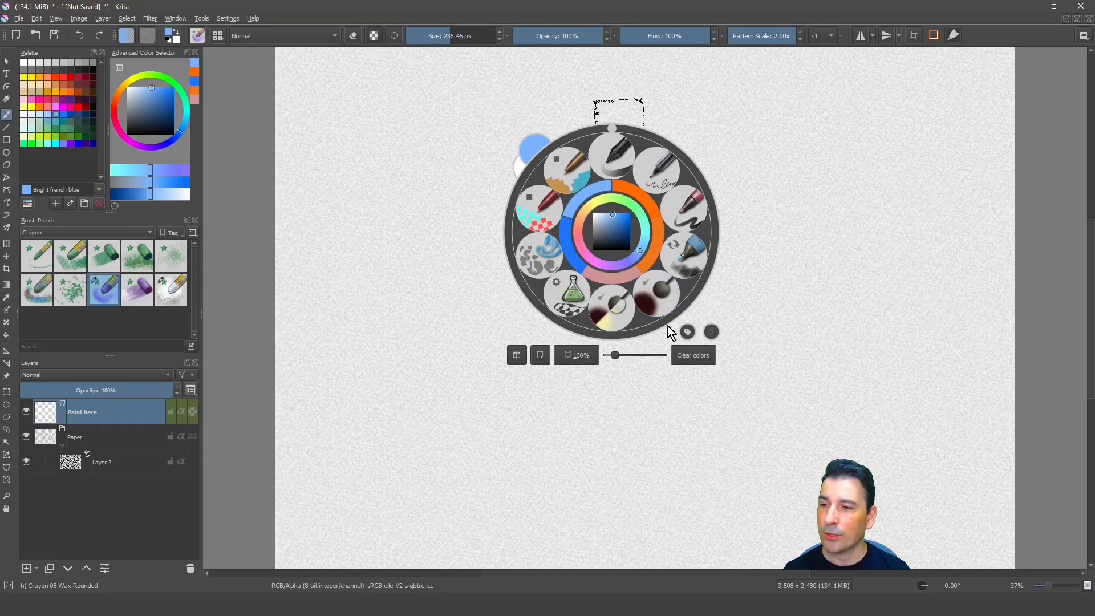
click(687, 332)
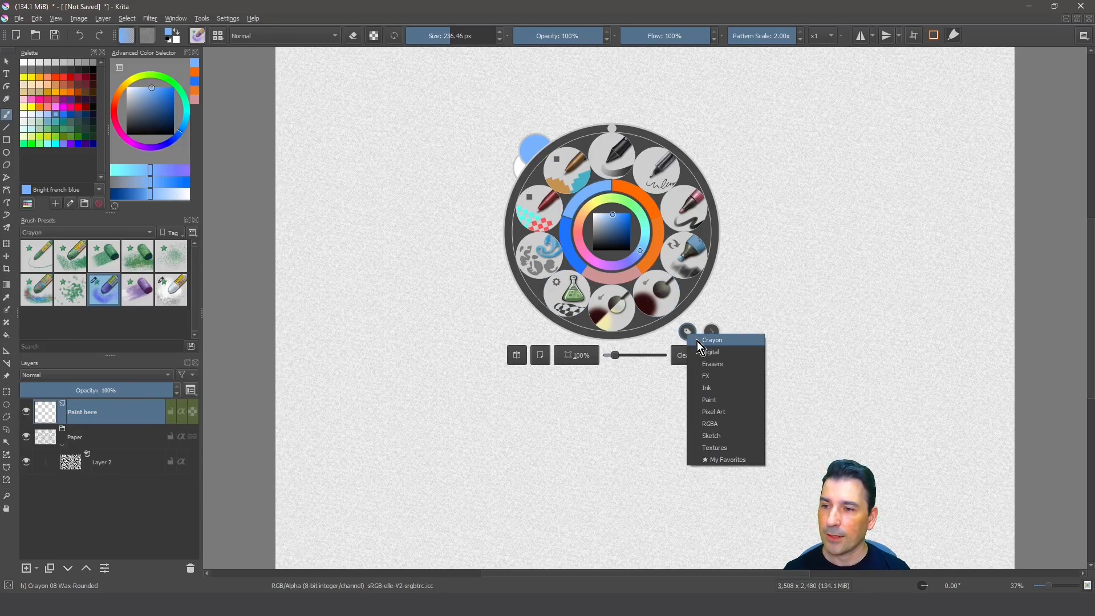
click(697, 341)
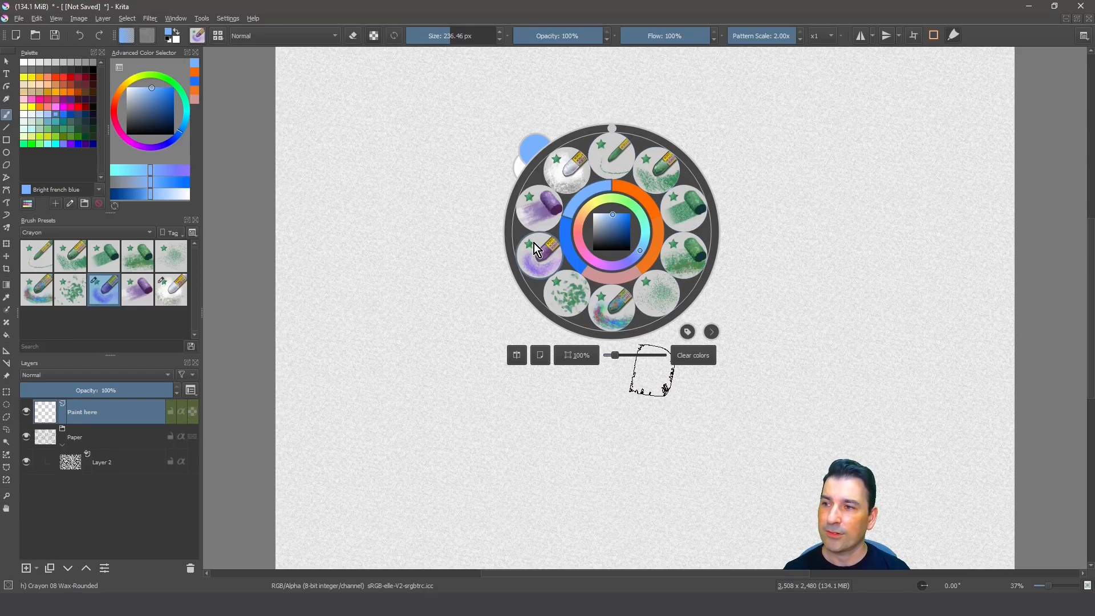
Step: Set the number of palette presets to 30 in the general preferences and check the slots in the pop-up wheel
click(228, 18)
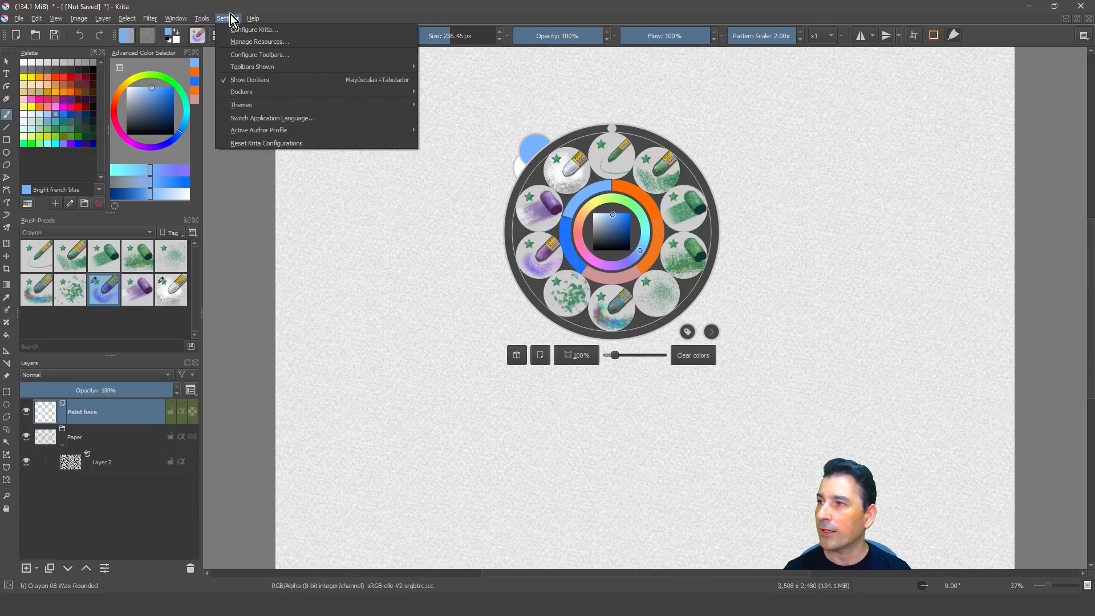
click(234, 29)
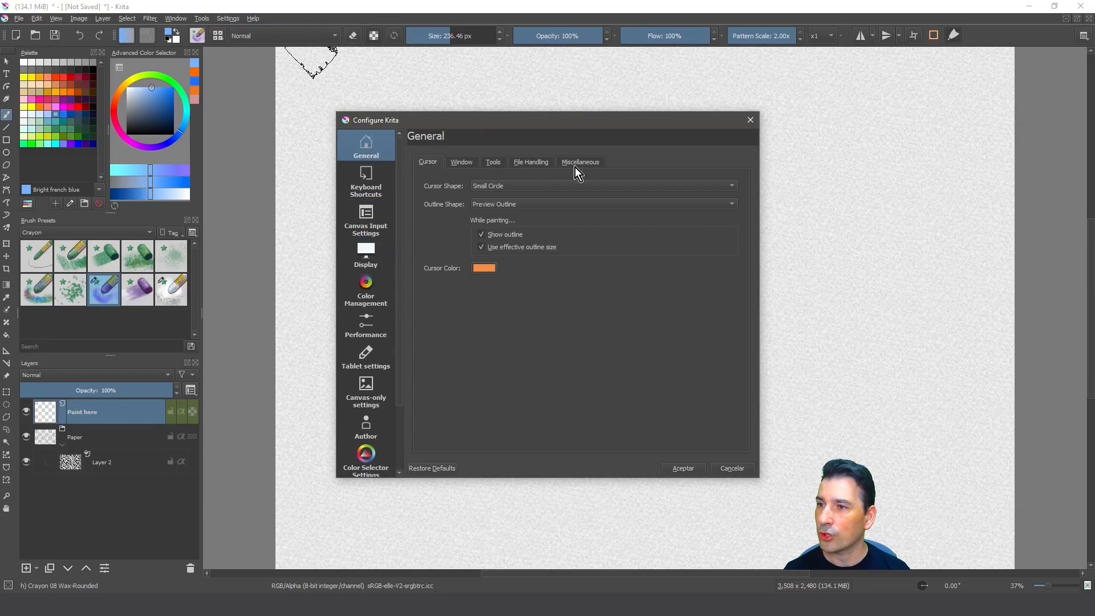
click(580, 162)
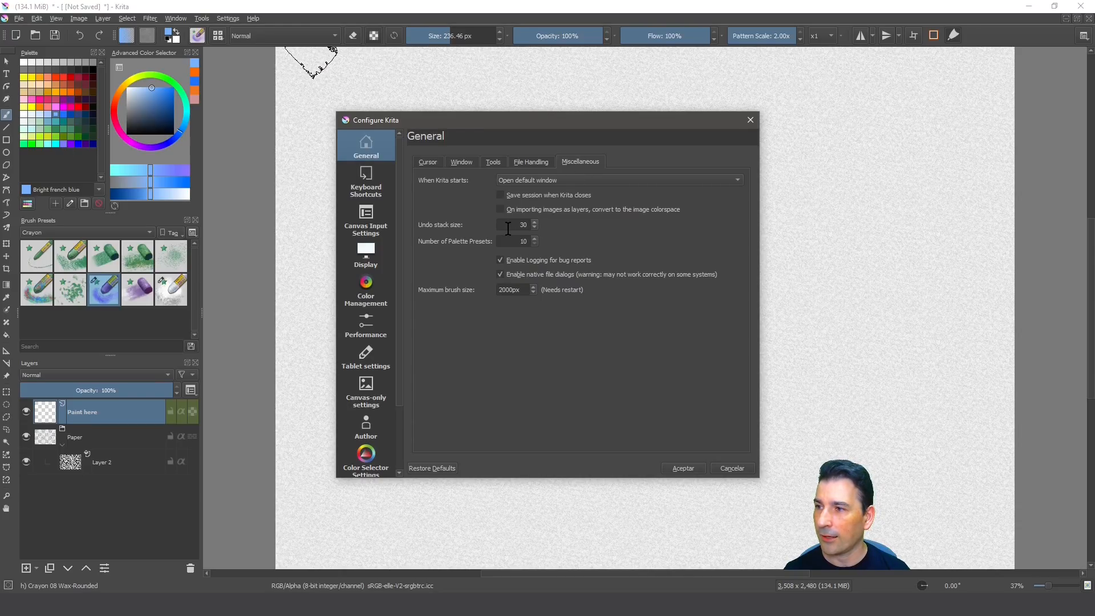
drag(508, 239, 531, 237)
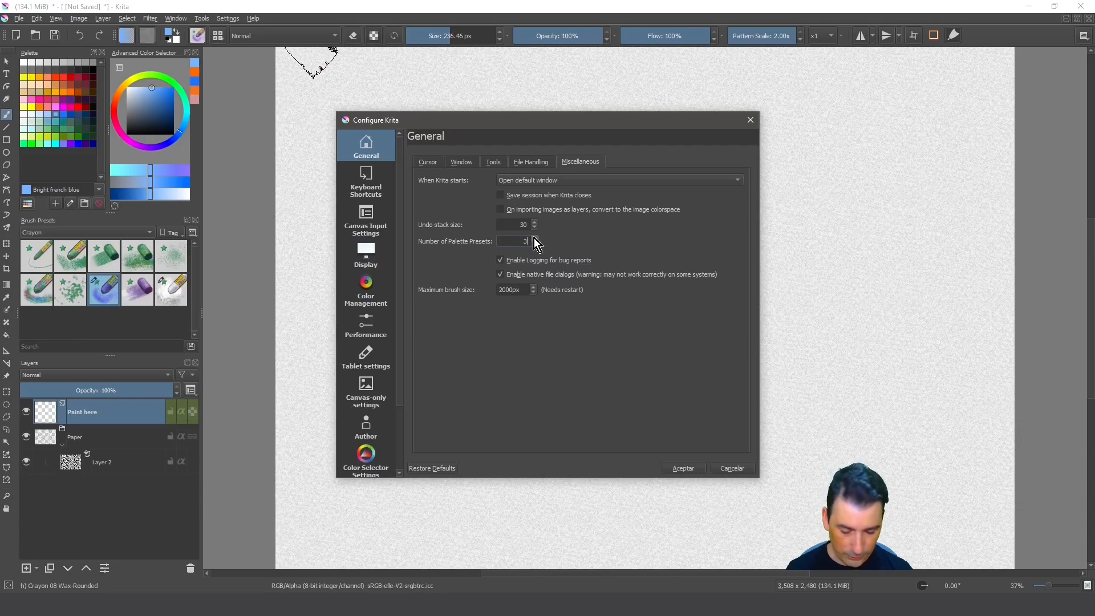
click(679, 468)
right_click(612, 231)
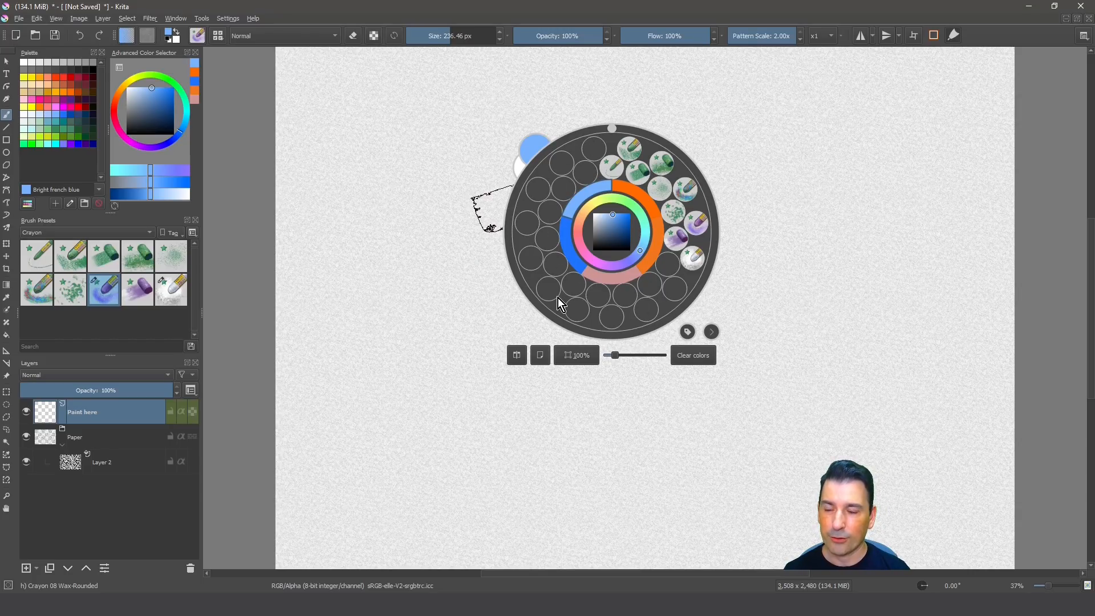
click(831, 298)
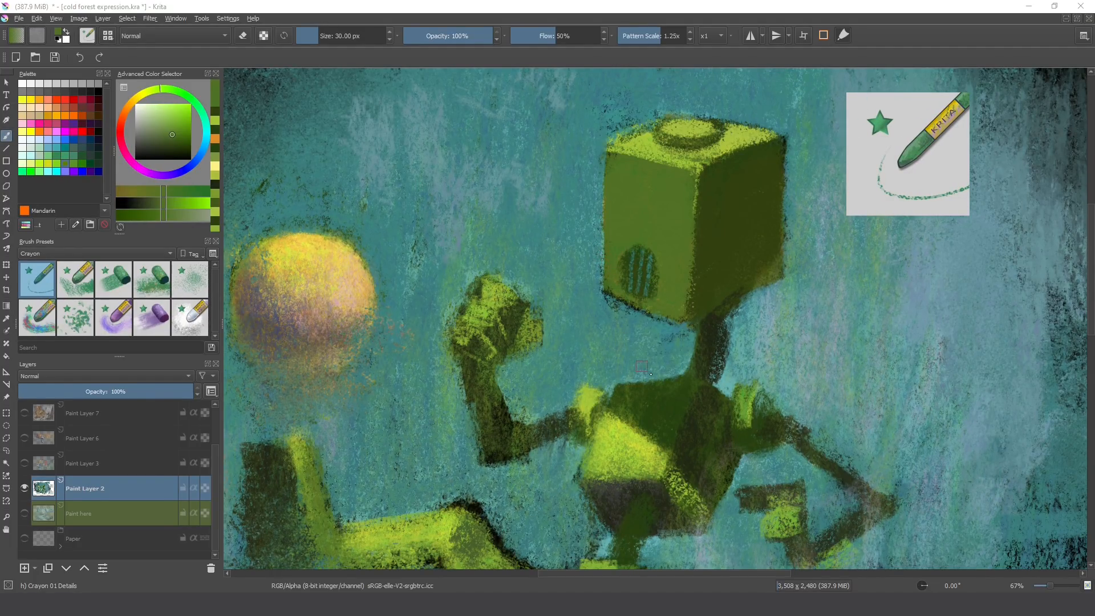
Step: Sample the dark green of the robot's neck and draw thin panel lines on its bright green chest with Crayon 01 Details
ctrl+click(710, 344)
mouse_move(634, 411)
mouse_down()
mouse_move(614, 462)
mouse_move(654, 444)
mouse_up()
drag(629, 422, 611, 461)
drag(610, 461, 652, 461)
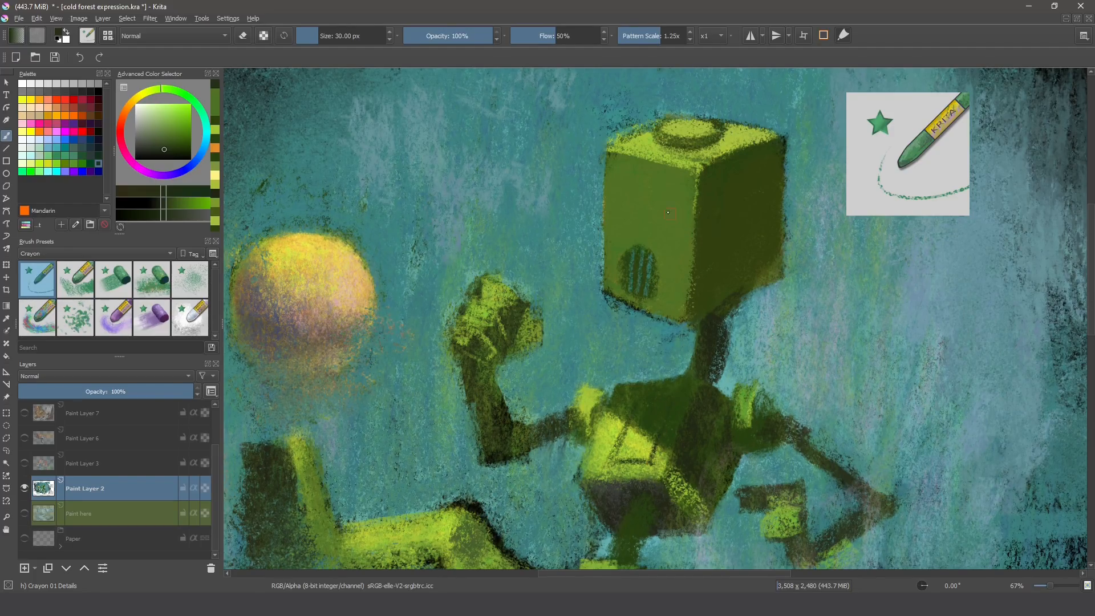
Step: Paint two glowing orange eyes with yellow centres on the robot's face and outline its round mouth in a dark yellow-brown
click(124, 110)
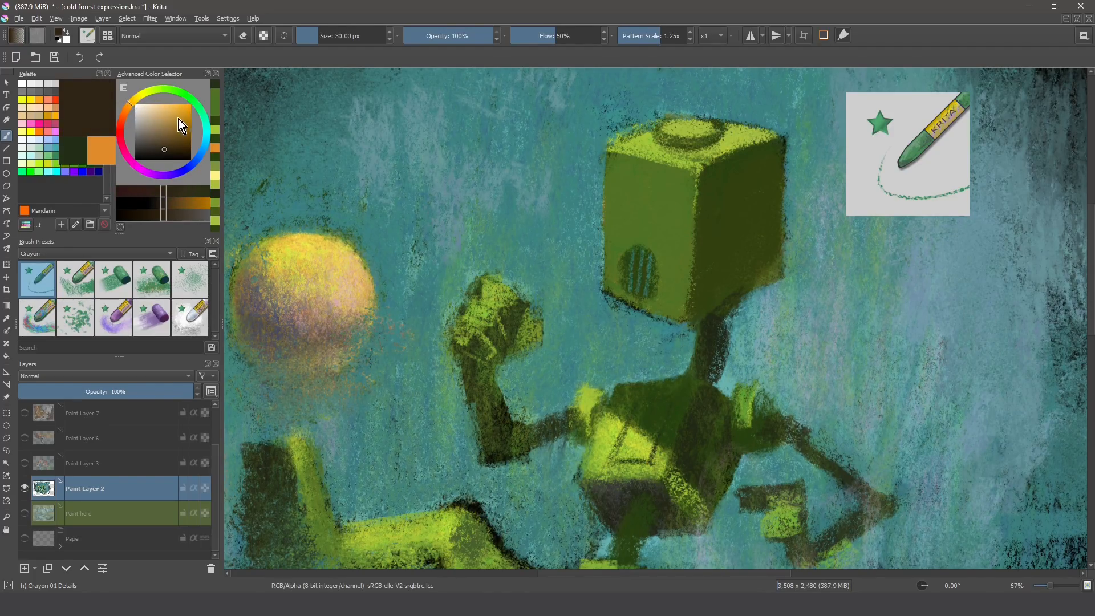
drag(179, 119, 186, 120)
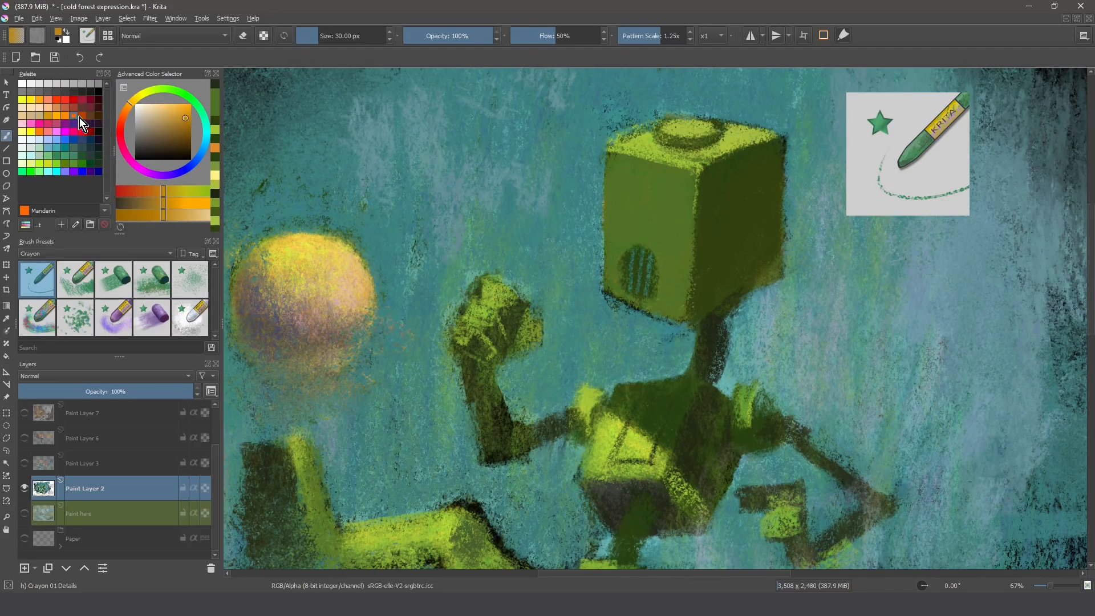
click(74, 116)
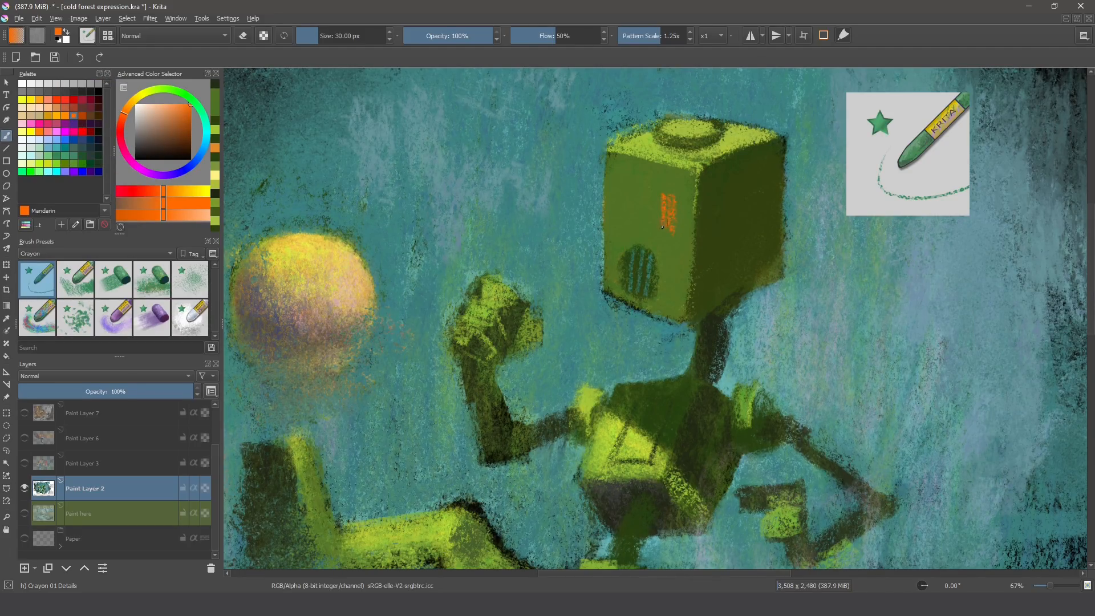
mouse_move(622, 191)
mouse_down()
mouse_move(616, 215)
mouse_move(626, 197)
mouse_move(665, 208)
mouse_move(618, 195)
mouse_up()
click(136, 101)
click(182, 109)
click(180, 149)
drag(638, 246, 645, 247)
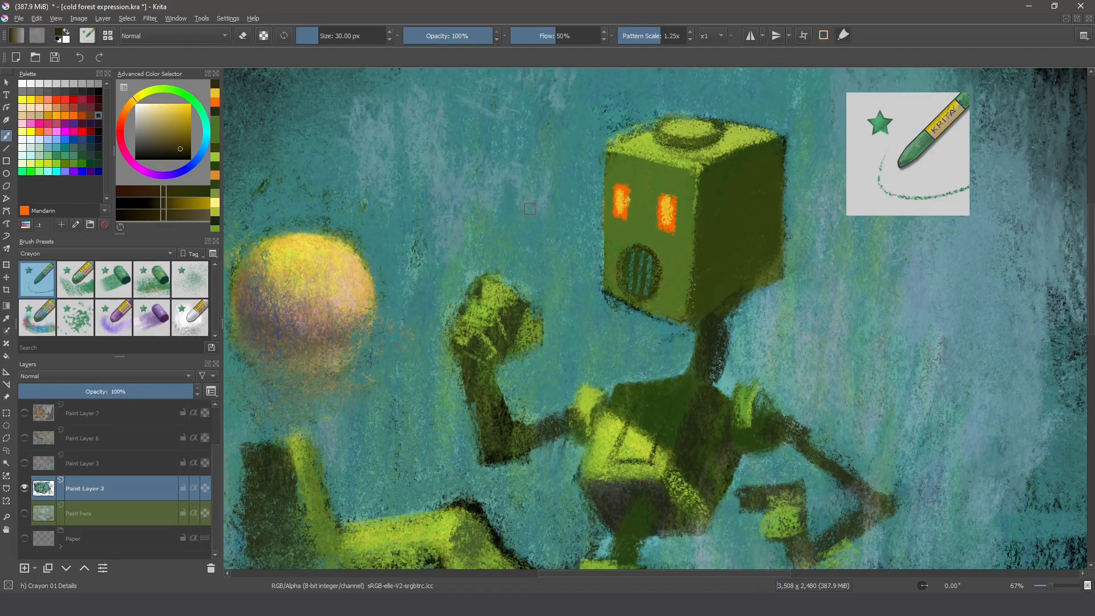
Step: Enlarge the brush to 105.66 px and texture the front of the robot's head with a slightly lighter tint of its sampled green
shift+drag(544, 210, 623, 213)
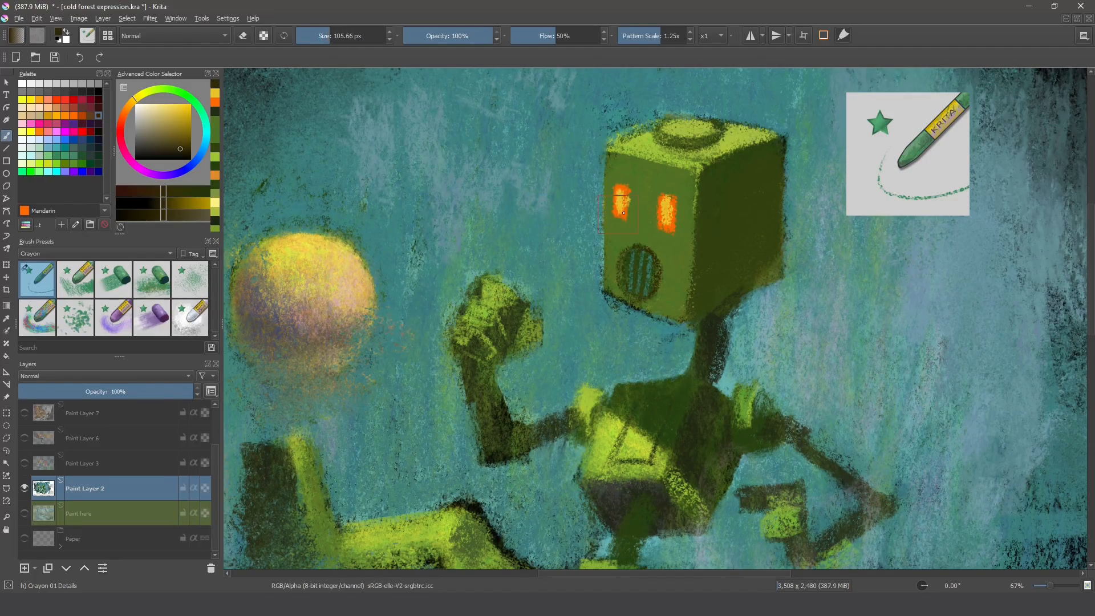
ctrl+click(689, 250)
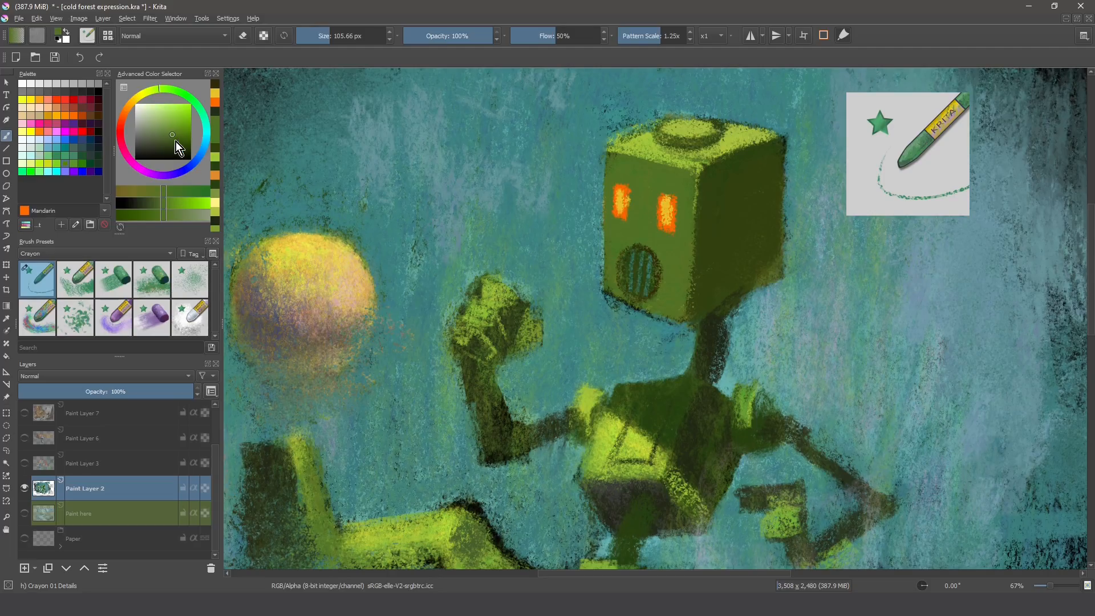
drag(170, 134, 167, 129)
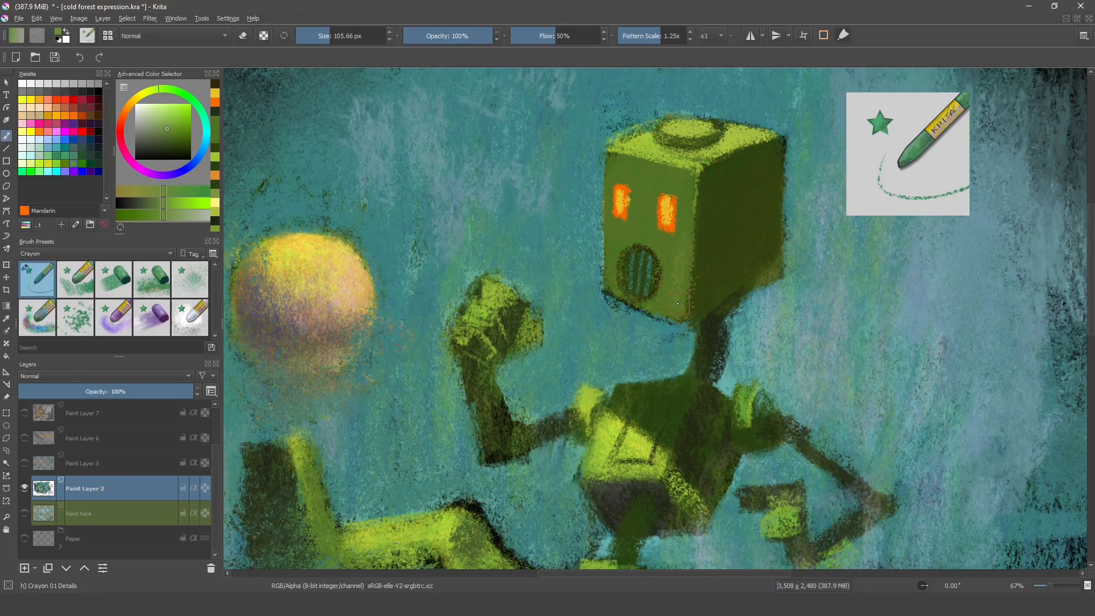
mouse_move(687, 248)
mouse_down()
mouse_move(613, 198)
mouse_move(659, 273)
mouse_up()
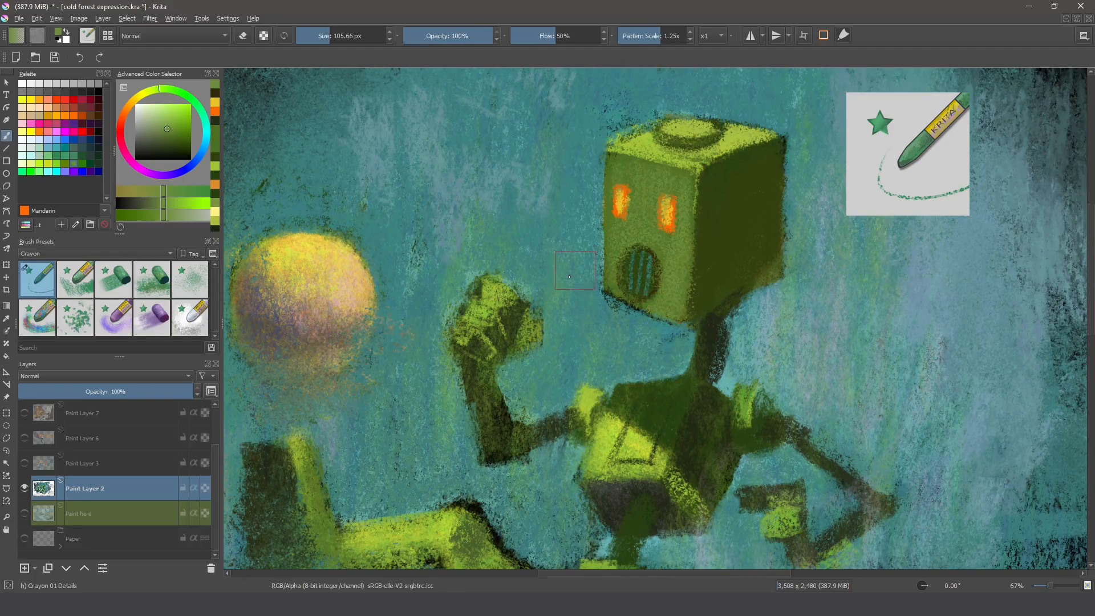
Step: Thicken the mouth's rim with dark green sampled from the neck and draw a lighter green panel line on the side of the head
ctrl+click(712, 343)
mouse_move(674, 287)
mouse_down()
mouse_move(616, 287)
mouse_move(684, 287)
mouse_up()
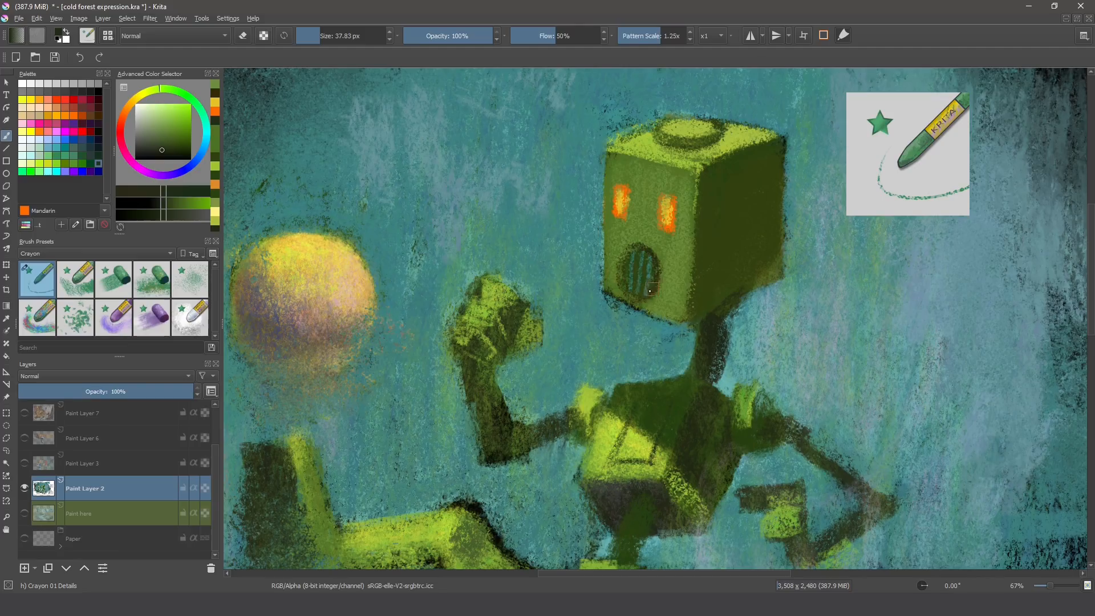
drag(613, 274, 631, 264)
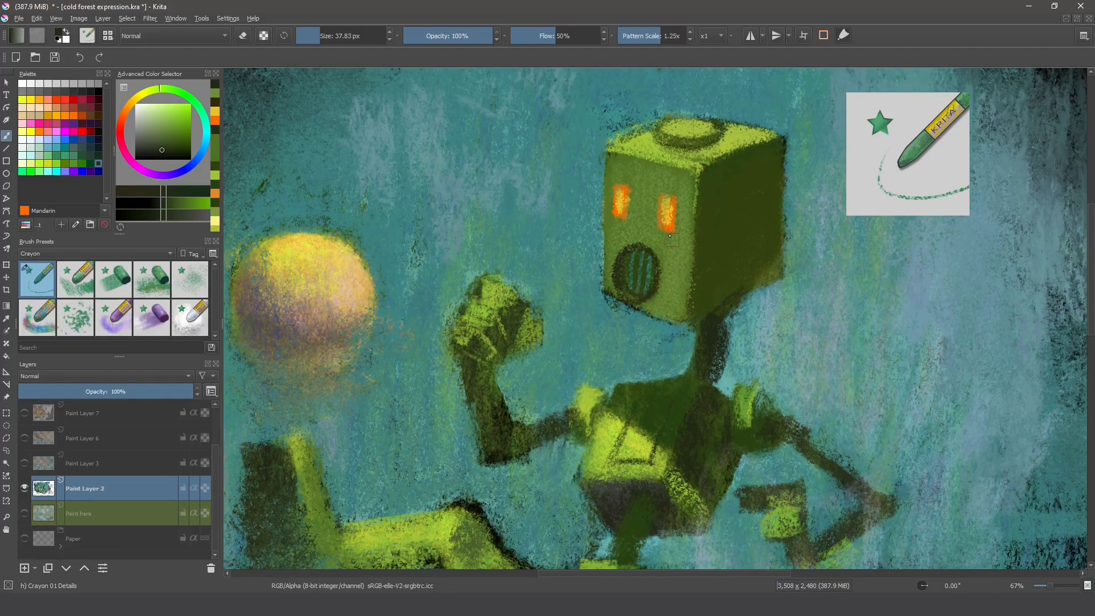
ctrl+click(675, 180)
mouse_move(783, 183)
mouse_down()
mouse_move(732, 200)
mouse_move(783, 182)
mouse_move(728, 206)
mouse_move(773, 186)
mouse_move(706, 262)
mouse_up()
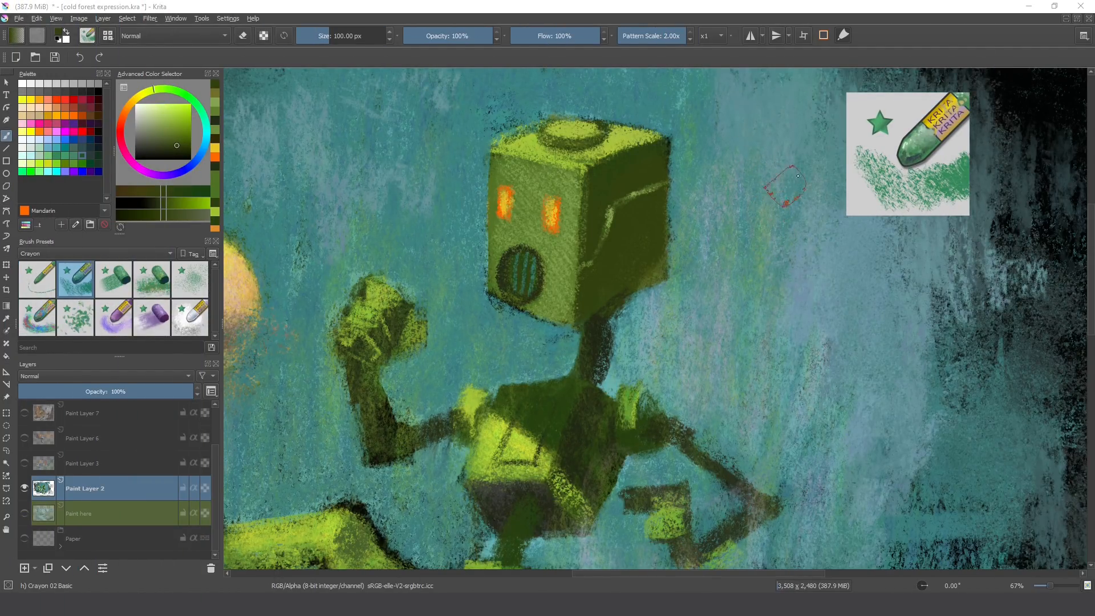
Step: With Crayon 02 Basic at 100 px, fill a dark olive box side beside the robot's head and outline the box's front and top
mouse_move(831, 237)
mouse_down()
mouse_move(829, 324)
mouse_move(841, 184)
mouse_move(796, 318)
mouse_move(816, 279)
mouse_move(829, 284)
mouse_move(851, 225)
mouse_move(860, 231)
mouse_move(838, 328)
mouse_move(862, 316)
mouse_move(812, 347)
mouse_move(806, 208)
mouse_move(790, 354)
mouse_move(806, 196)
mouse_move(844, 178)
mouse_move(805, 342)
mouse_up()
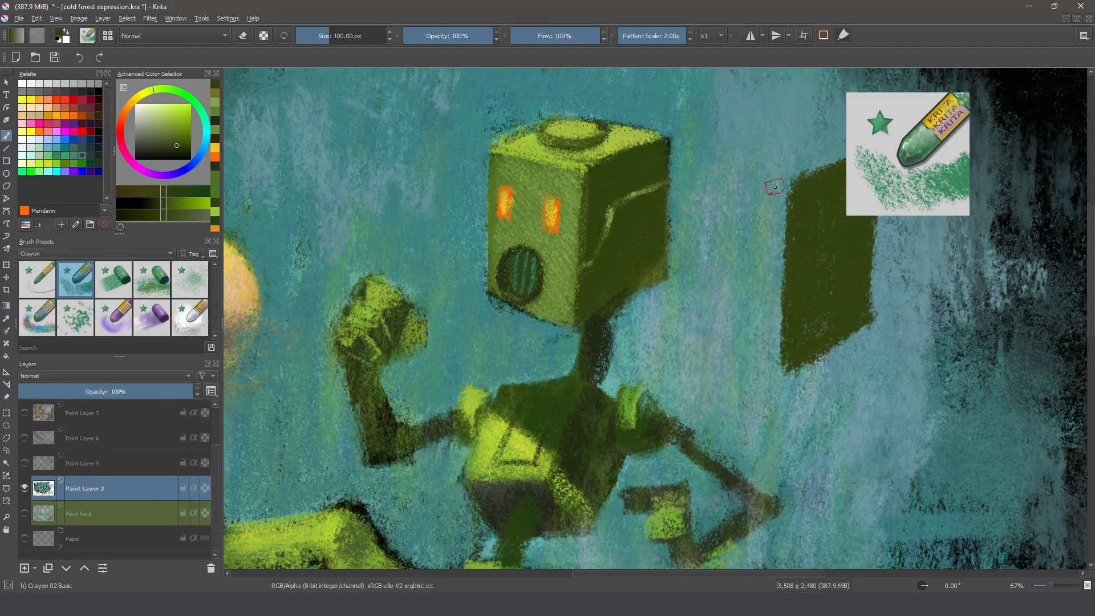
mouse_move(788, 189)
mouse_down()
mouse_move(698, 161)
mouse_move(703, 293)
mouse_move(703, 147)
mouse_move(700, 281)
mouse_up()
mouse_move(705, 161)
mouse_down()
mouse_move(701, 326)
mouse_move(778, 360)
mouse_up()
mouse_move(736, 161)
mouse_down()
mouse_move(787, 142)
mouse_move(719, 164)
mouse_move(792, 143)
mouse_move(845, 155)
mouse_up()
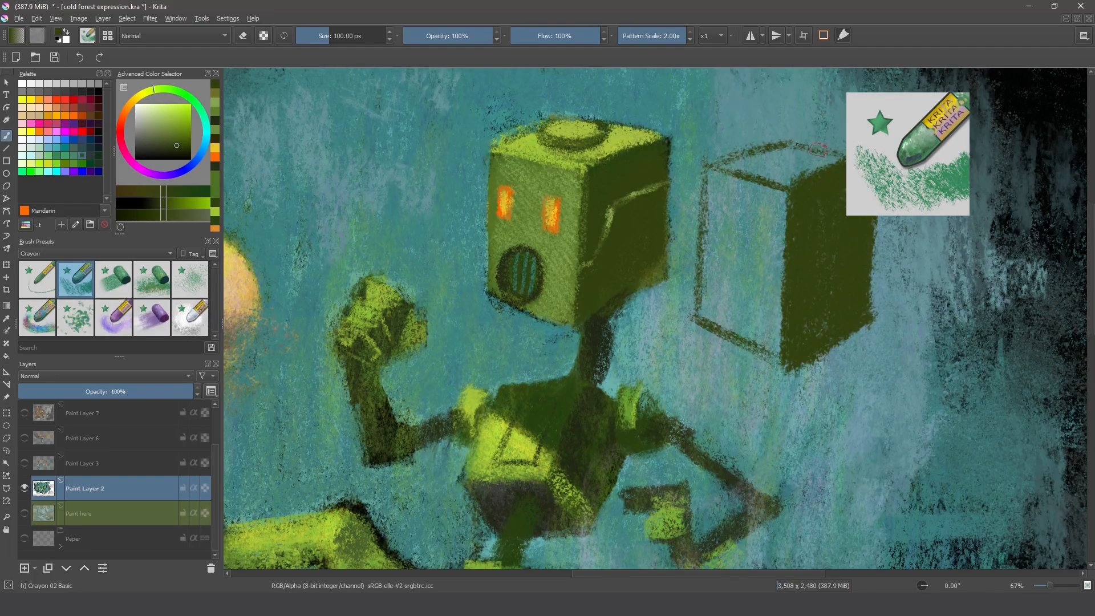
drag(770, 136, 843, 155)
Step: Shade the box's front face, cover it with a lighter olive green and paint the top in light green sampled from the robot's head
mouse_move(782, 189)
mouse_down()
mouse_move(770, 260)
mouse_move(779, 285)
mouse_move(762, 318)
mouse_up()
mouse_move(733, 260)
mouse_down()
mouse_move(761, 193)
mouse_move(724, 182)
mouse_move(707, 287)
mouse_move(722, 324)
mouse_move(743, 313)
mouse_move(754, 277)
mouse_move(776, 287)
mouse_move(780, 277)
mouse_move(765, 171)
mouse_up()
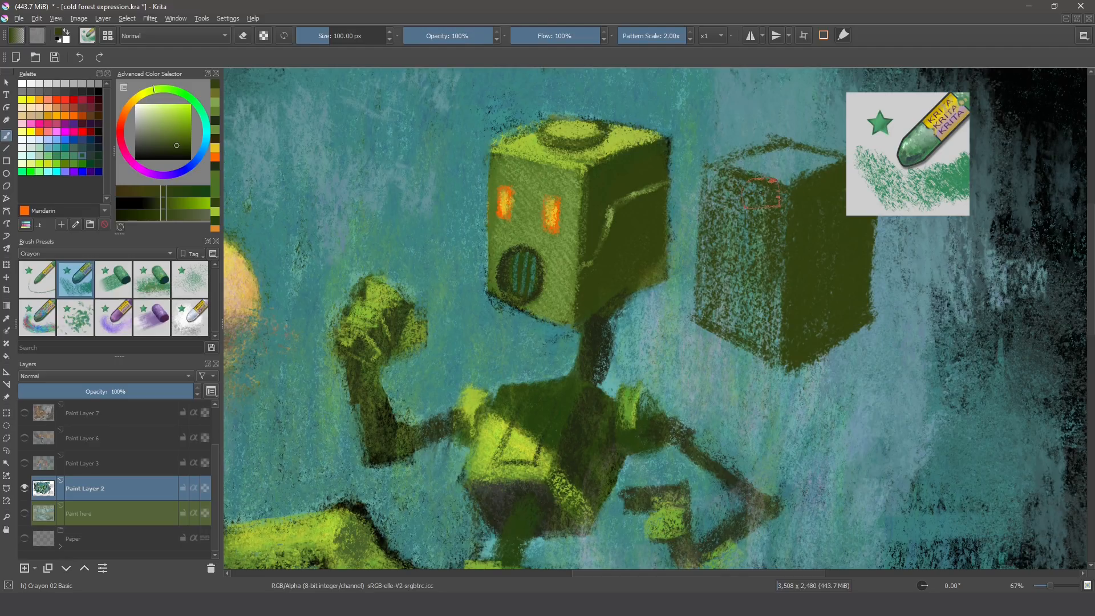
click(174, 144)
drag(173, 144, 169, 134)
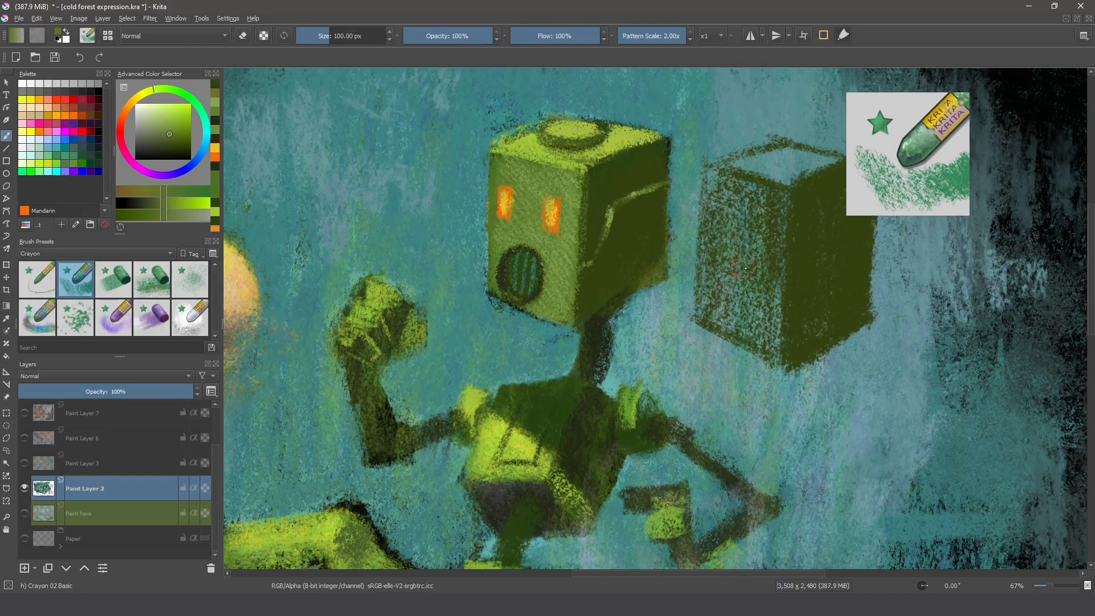
mouse_move(768, 216)
mouse_down()
mouse_move(777, 211)
mouse_move(730, 194)
mouse_move(707, 245)
mouse_move(710, 271)
mouse_move(761, 310)
mouse_move(762, 343)
mouse_up()
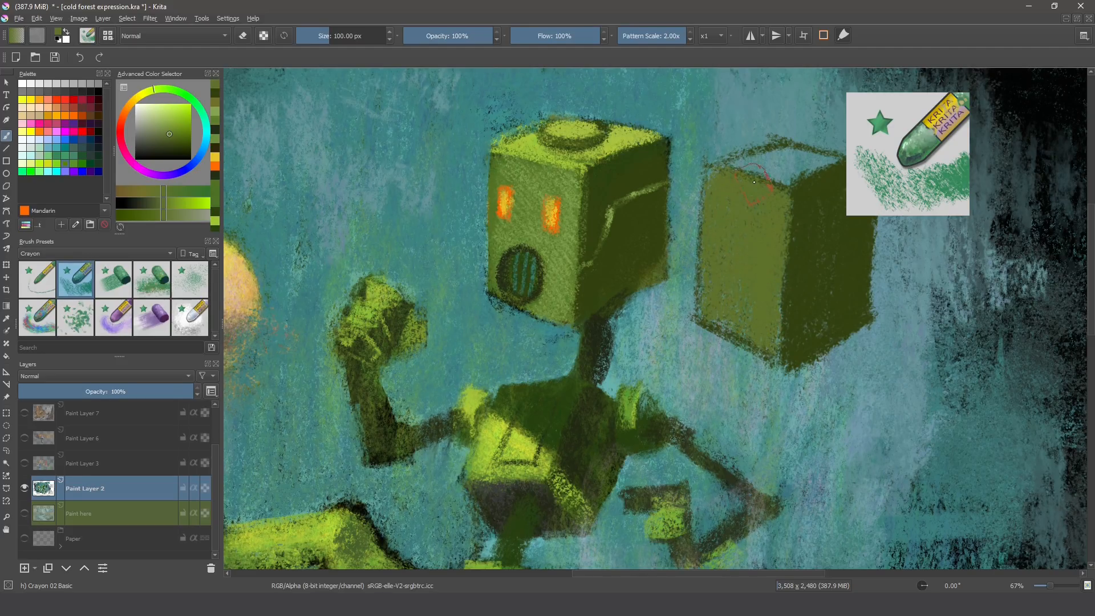
ctrl+click(553, 149)
mouse_move(770, 171)
mouse_down()
mouse_move(741, 157)
mouse_move(827, 172)
mouse_up()
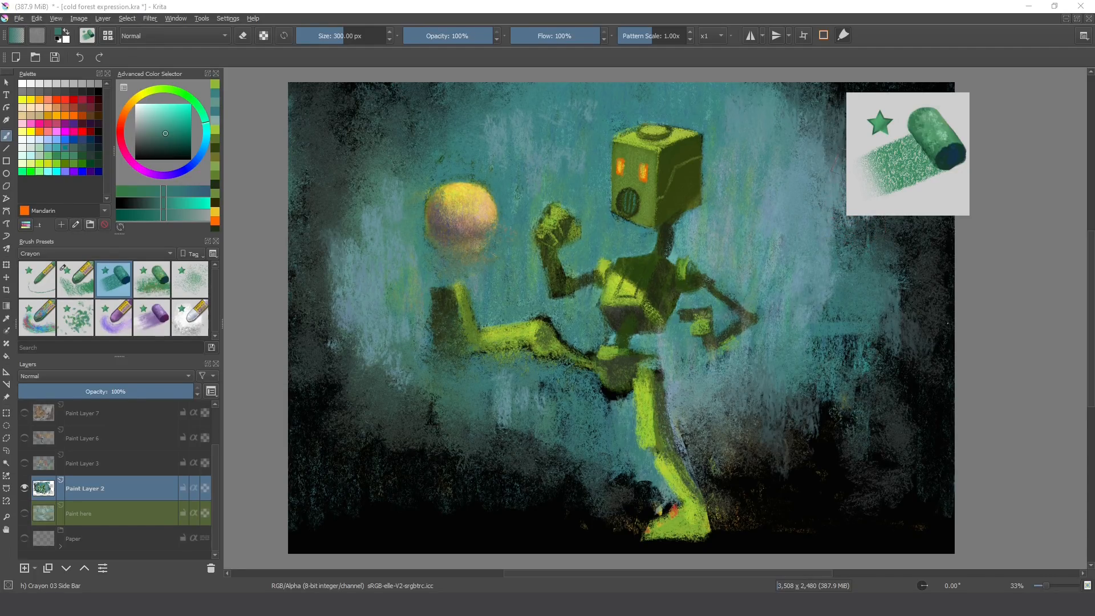
Step: Cover the dark background on the robot's right with sampled teal and lighter blue-teal strokes using Crayon 03 Side Bar at 300 px
drag(856, 230, 854, 235)
ctrl+click(691, 112)
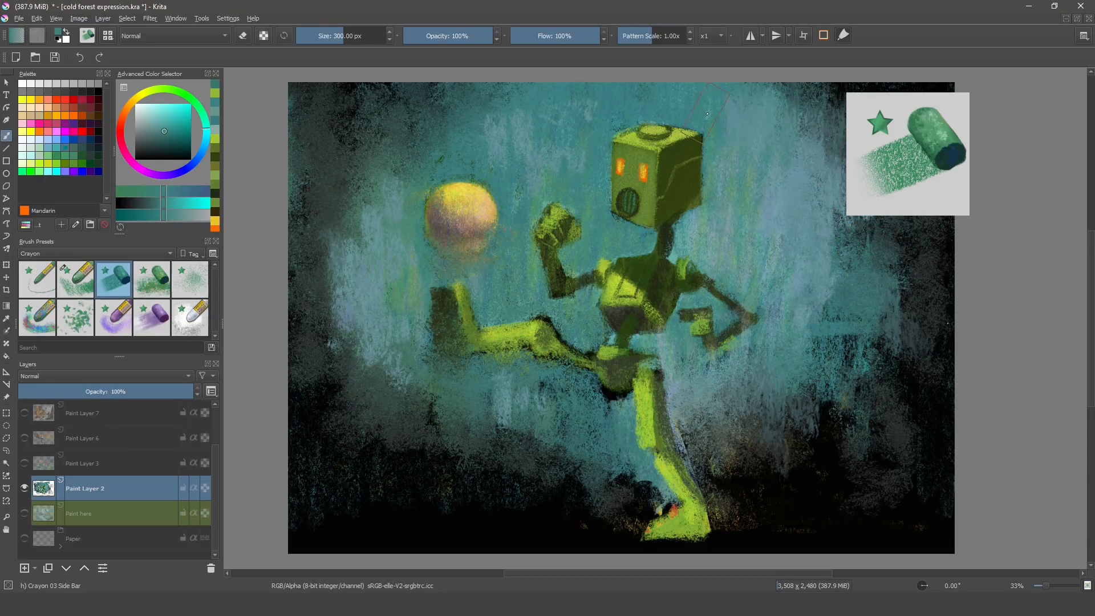
mouse_move(820, 279)
mouse_down()
mouse_move(835, 315)
mouse_move(896, 268)
mouse_move(924, 377)
mouse_move(926, 505)
mouse_move(795, 446)
mouse_move(780, 363)
mouse_move(734, 461)
mouse_up()
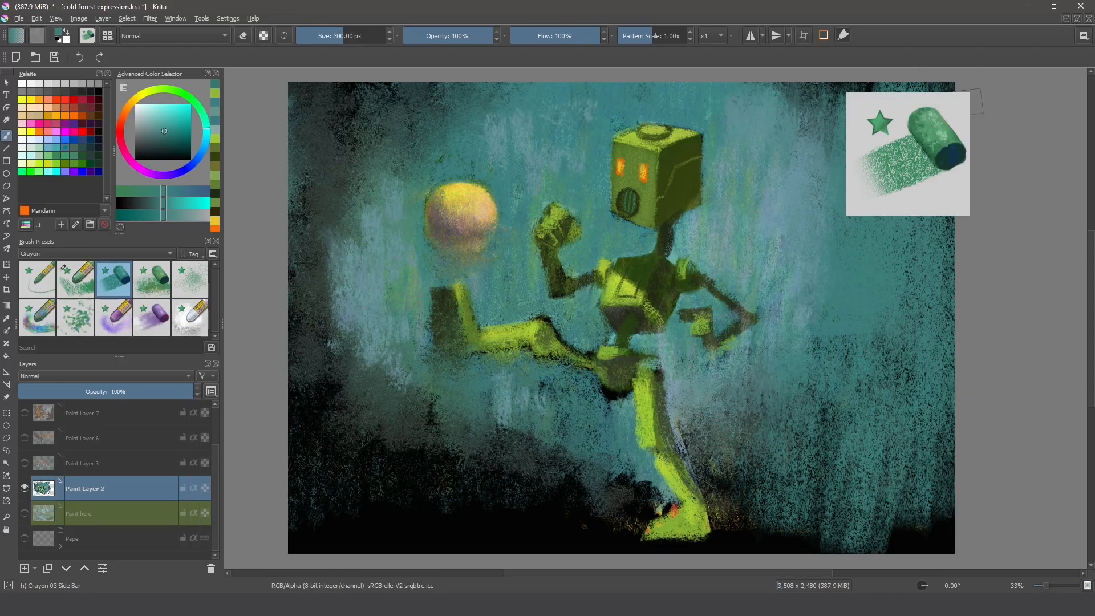
ctrl+click(811, 227)
mouse_move(812, 227)
mouse_down()
mouse_move(799, 199)
mouse_move(855, 320)
mouse_move(890, 302)
mouse_up()
mouse_move(821, 336)
mouse_down()
mouse_move(796, 379)
mouse_move(824, 419)
mouse_up()
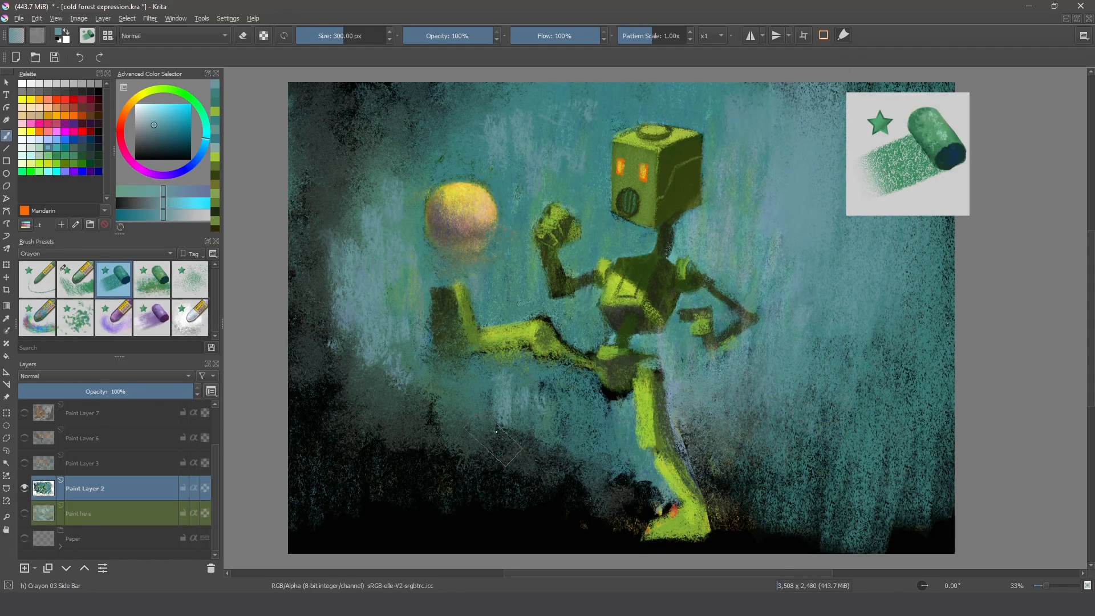
Step: Sample a blue-teal from the background and paint broad strokes over the dark area below and left of the robot's raised leg
ctrl+click(499, 387)
mouse_move(526, 454)
mouse_down()
mouse_move(562, 495)
mouse_move(603, 517)
mouse_up()
mouse_move(371, 502)
mouse_down()
mouse_move(526, 516)
mouse_move(315, 517)
mouse_move(448, 542)
mouse_up()
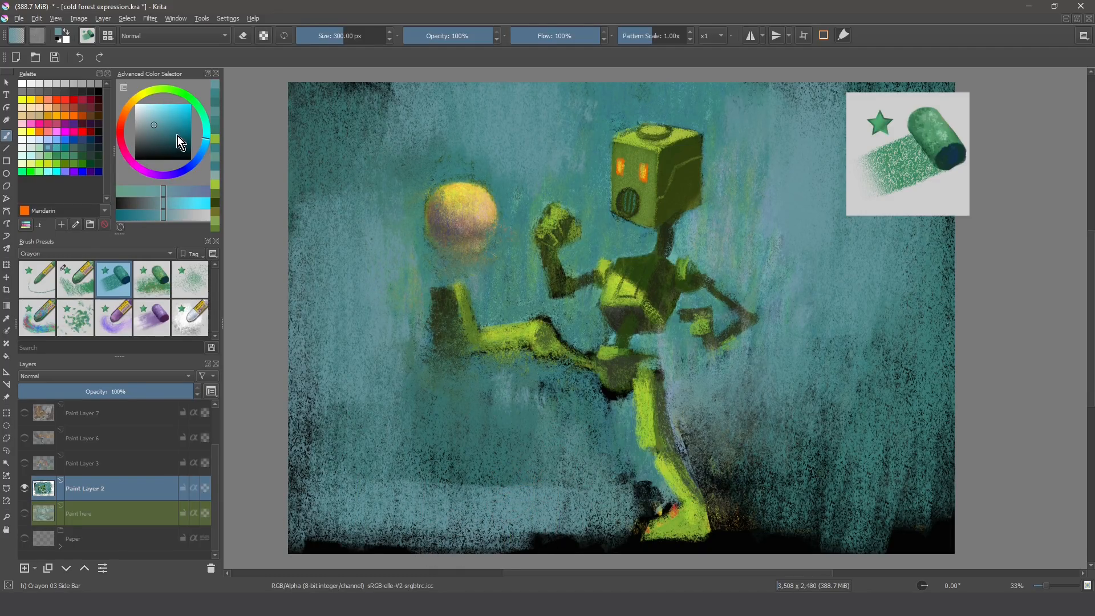
Step: Choose a pale orange painting colour and switch to the Crayon 04 BigArea Filler preset
drag(166, 122, 157, 108)
click(126, 109)
mouse_move(823, 164)
mouse_down()
mouse_move(780, 494)
mouse_move(744, 70)
mouse_move(722, 395)
mouse_move(681, 465)
mouse_move(629, 101)
mouse_move(596, 425)
mouse_move(569, 498)
mouse_move(464, 219)
mouse_move(429, 239)
mouse_move(390, 170)
mouse_move(342, 146)
mouse_up()
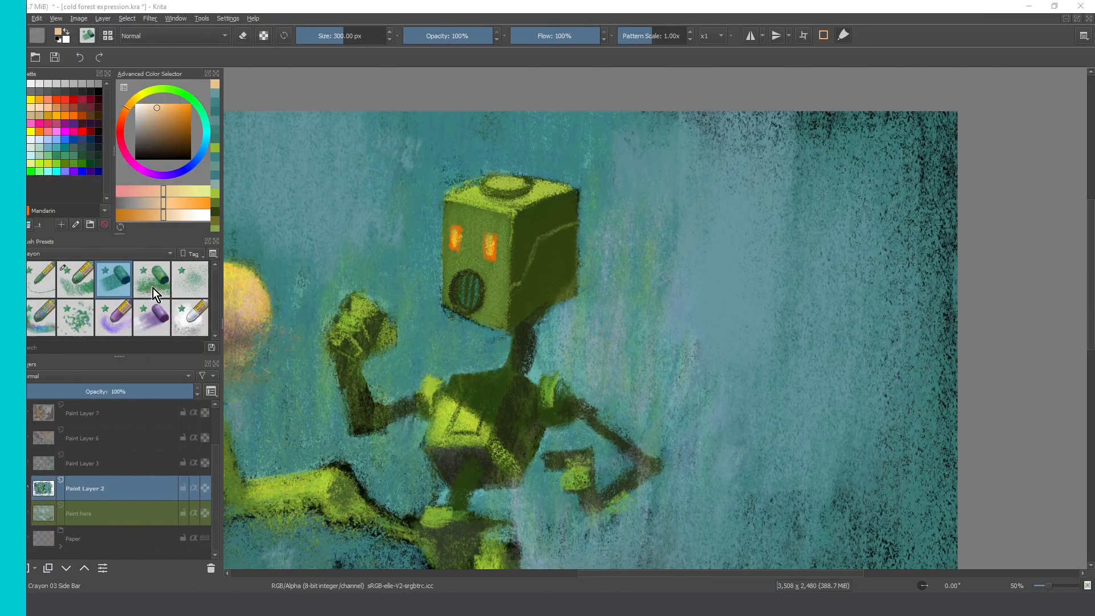
click(152, 279)
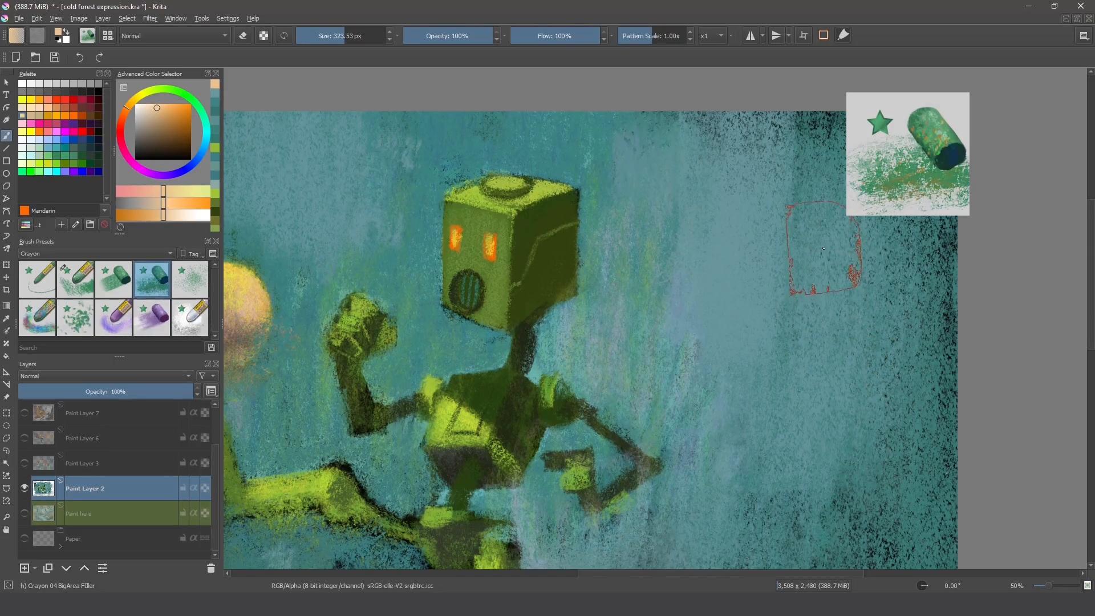
Step: Dust light green sampled from the head's top face over its upper edges using Crayon 05 Dust at 150 px
ctrl+click(461, 125)
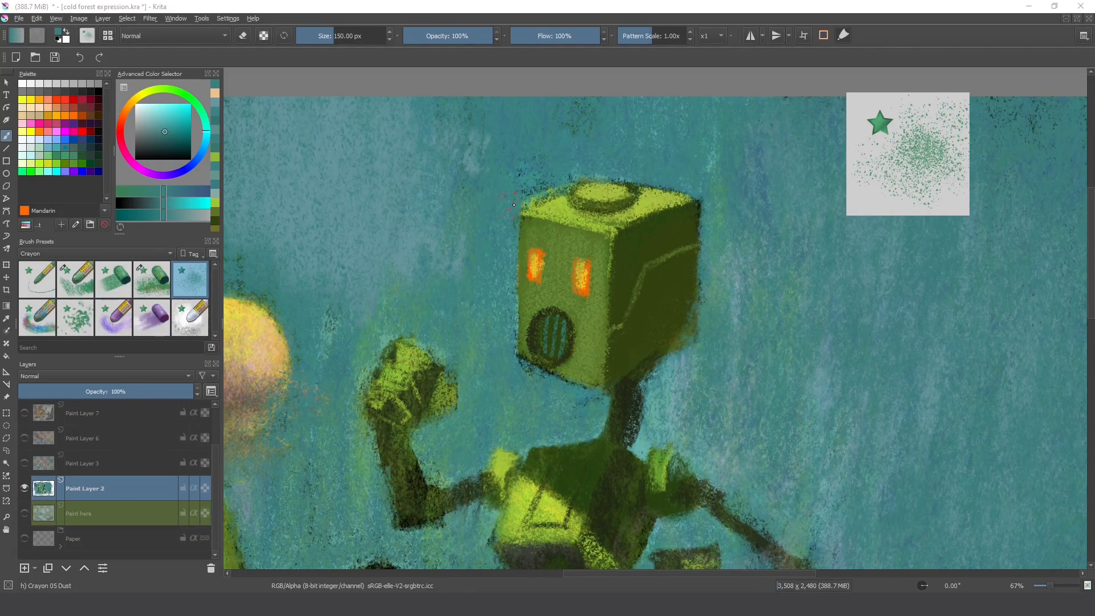
ctrl+click(549, 210)
ctrl+click(558, 203)
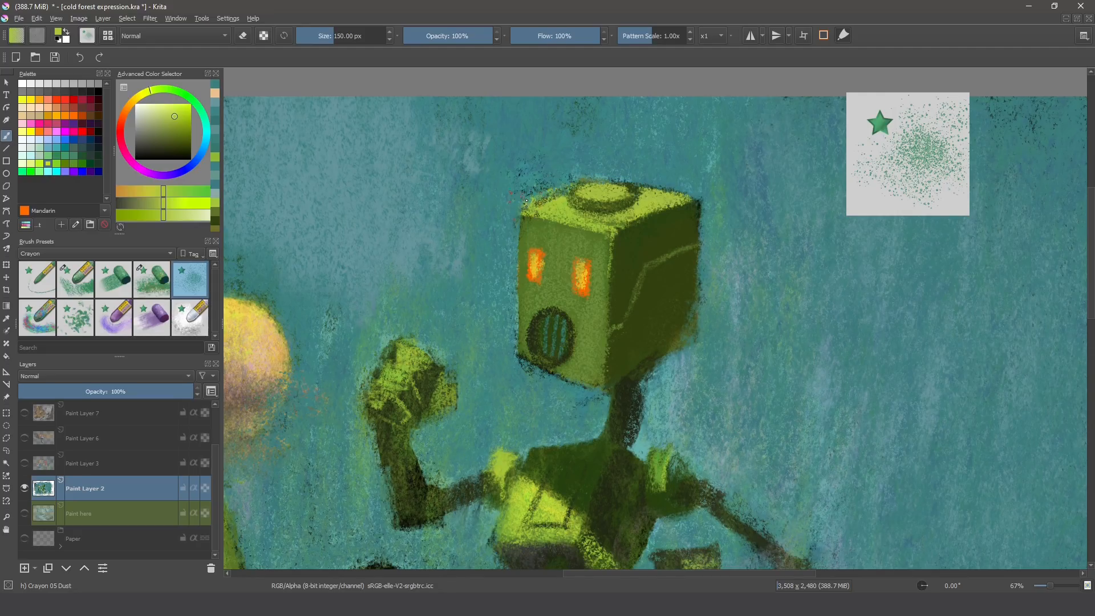
drag(525, 198, 588, 224)
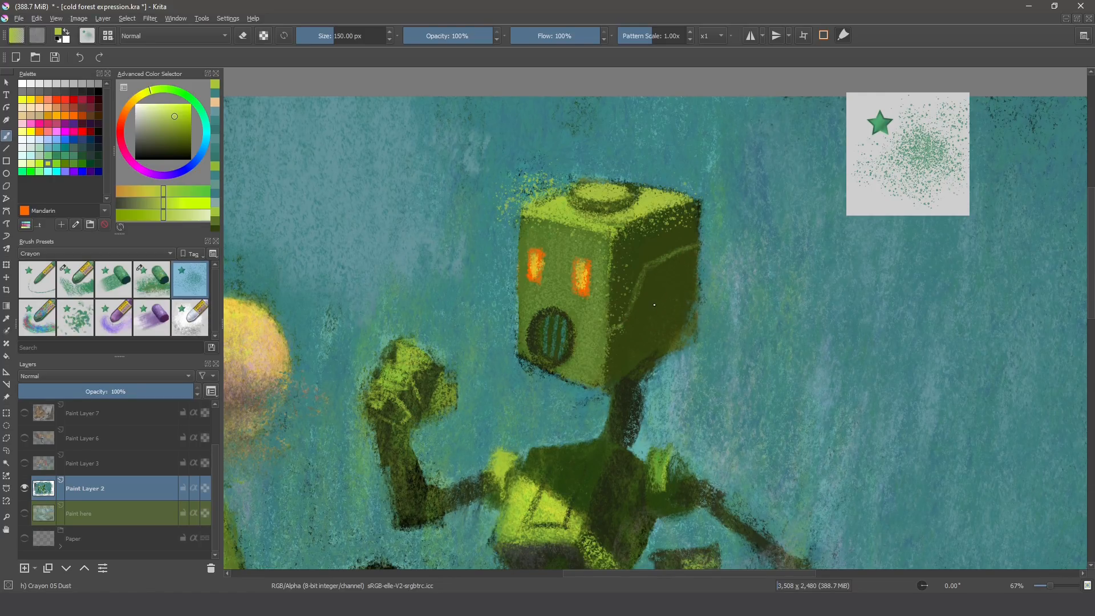
Step: Speckle the robot head's side face and mouth area with greens sampled from the head and adjusted, using Crayon 05 Dust at about 123 px
ctrl+click(654, 304)
click(173, 134)
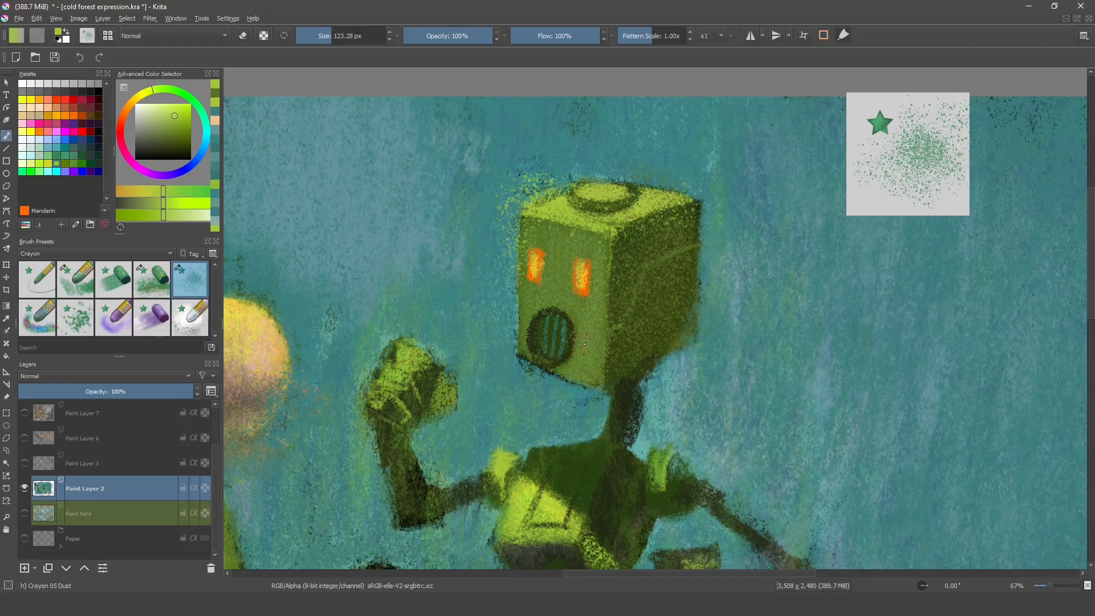
ctrl+click(528, 307)
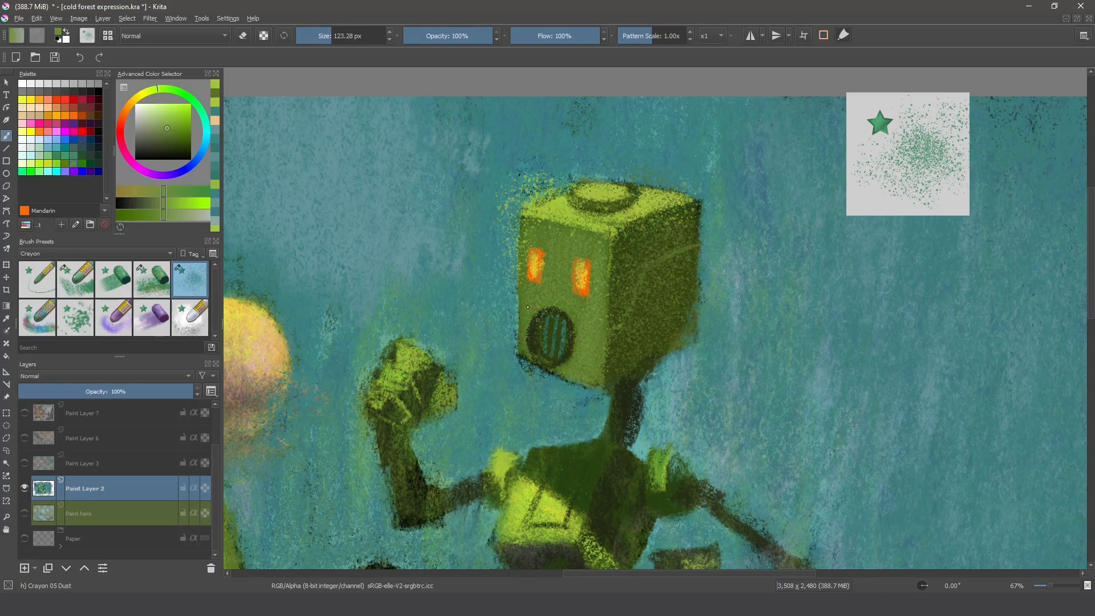
click(180, 137)
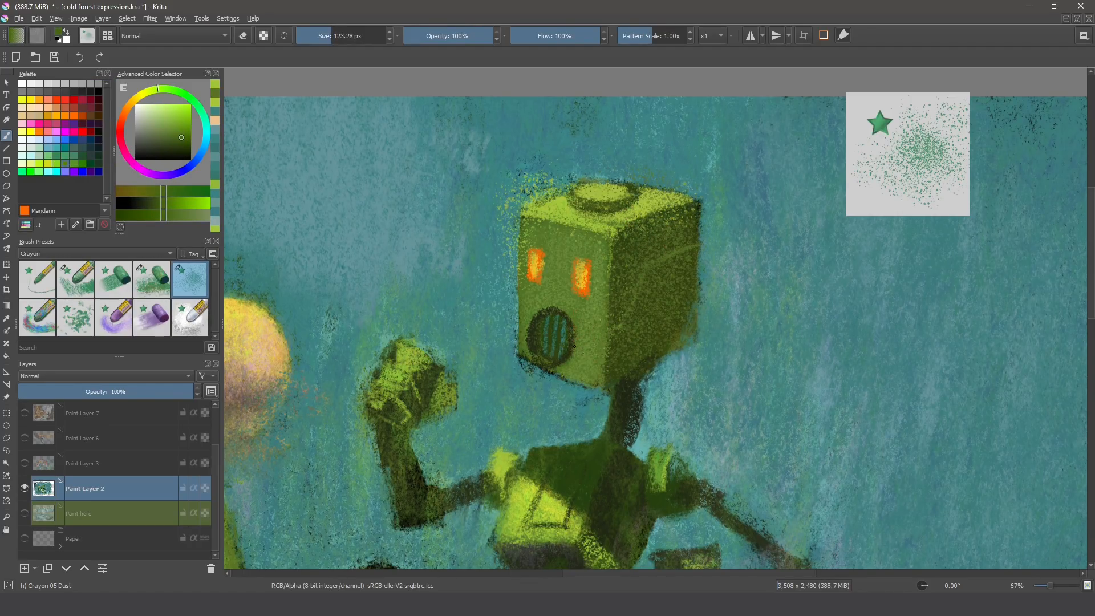
ctrl+click(565, 336)
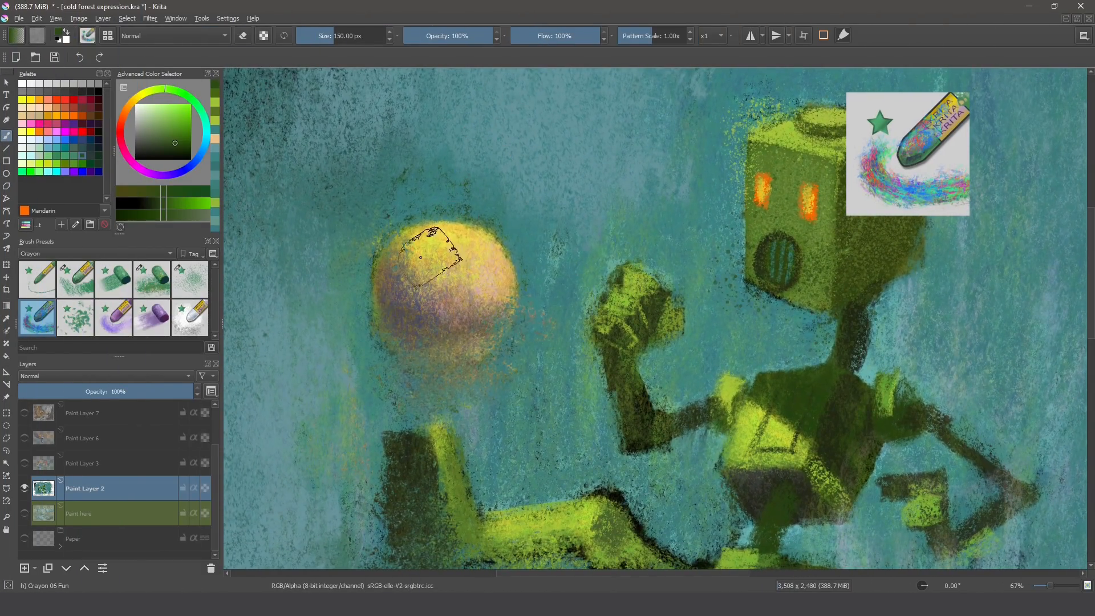
Step: Try Crayon 06 Fun at 150 px with a lighter green patch above the ball, and undo the patch
drag(421, 257, 400, 284)
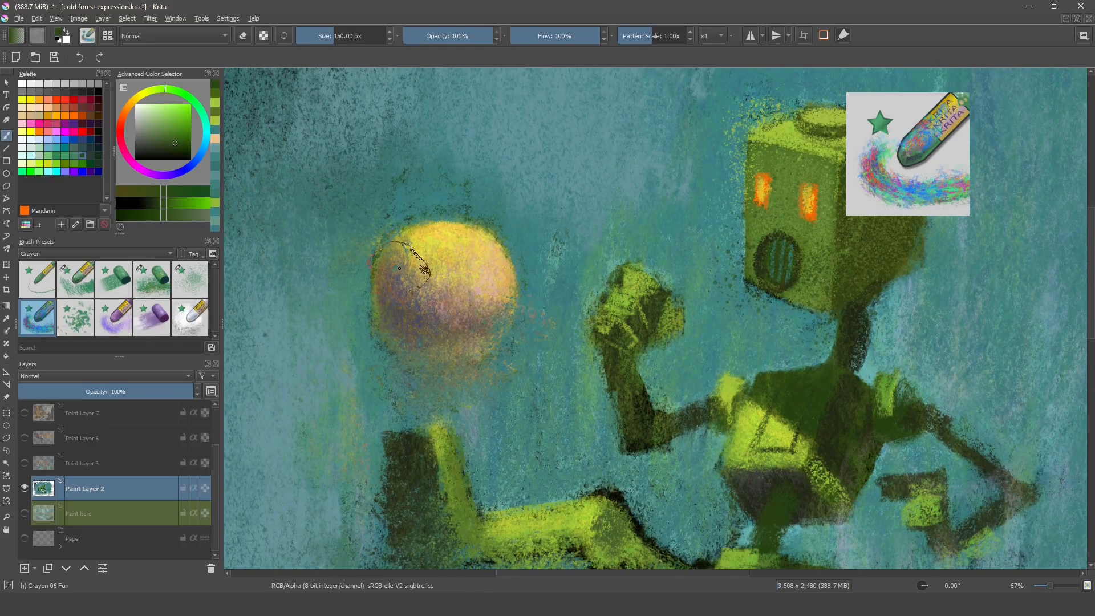
drag(176, 143, 173, 119)
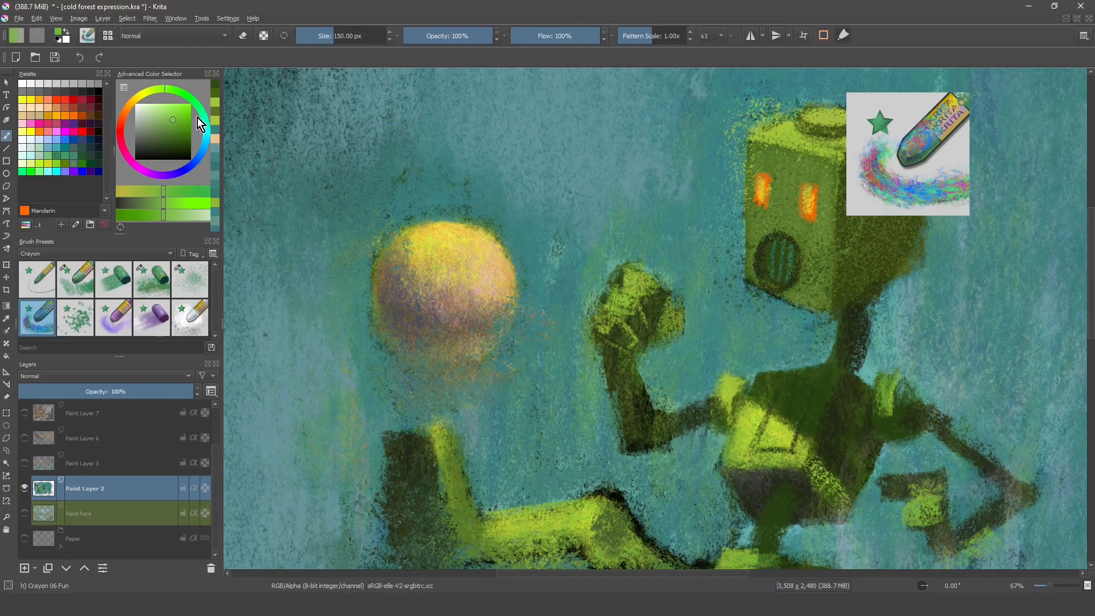
mouse_move(439, 128)
mouse_down()
mouse_move(462, 111)
mouse_move(493, 165)
mouse_move(368, 182)
mouse_up()
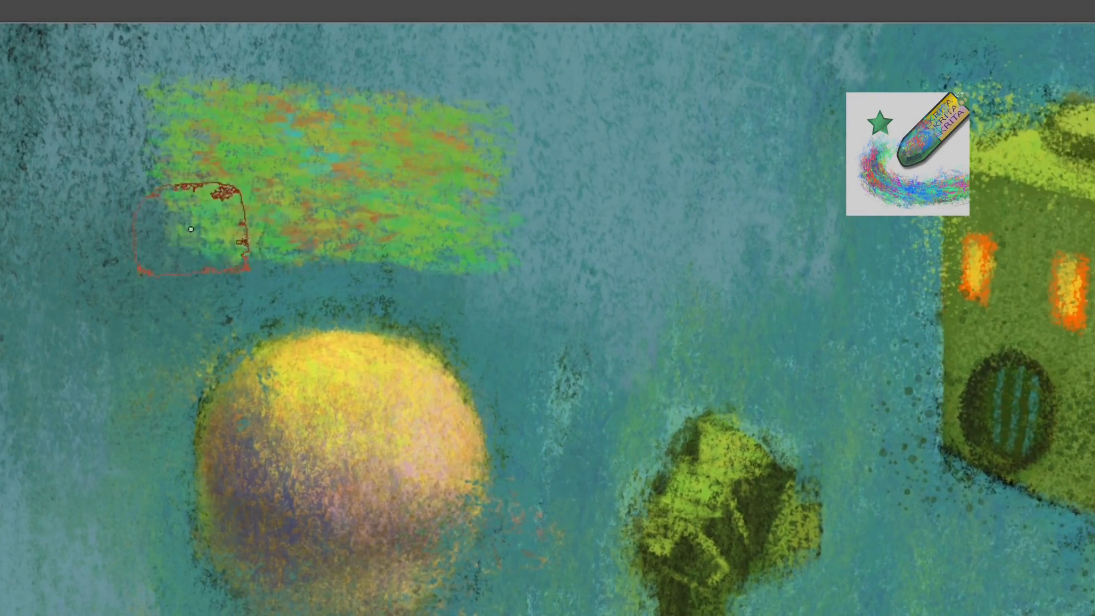
drag(191, 229, 394, 245)
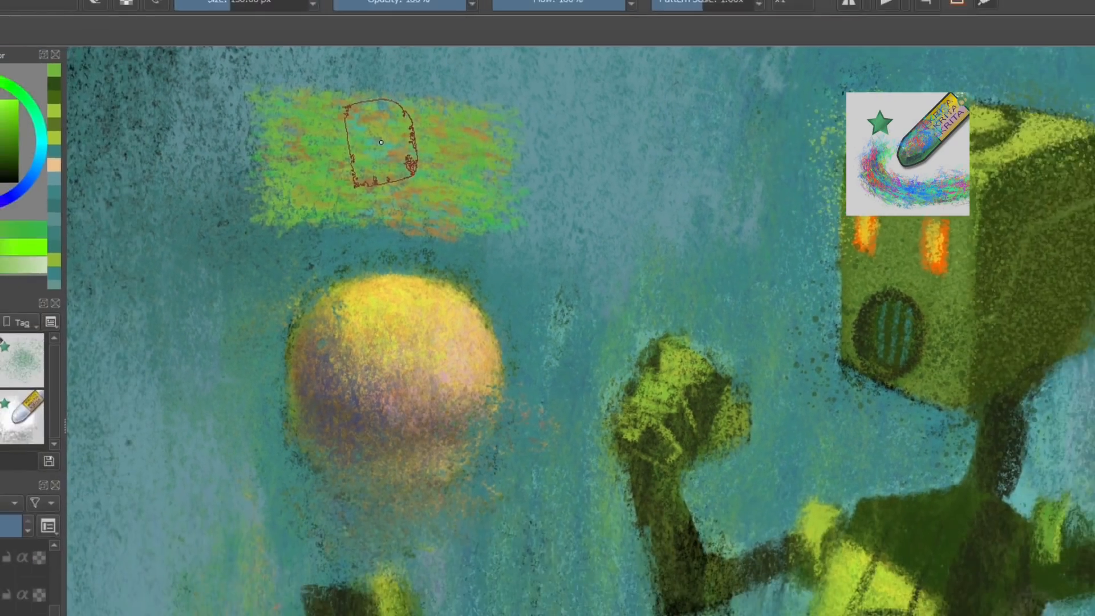
drag(290, 290, 283, 345)
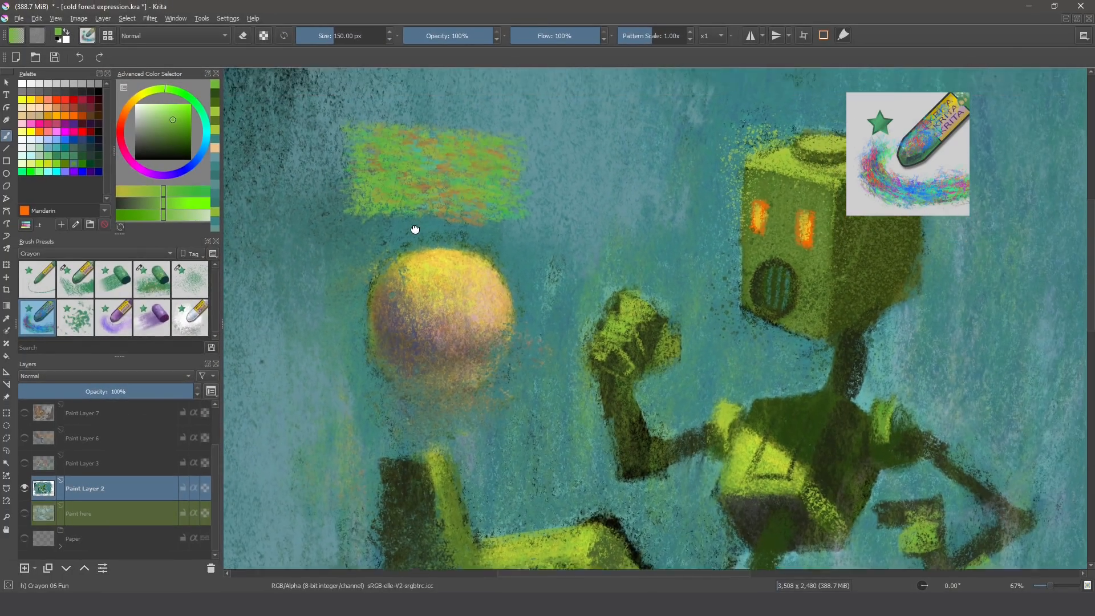
drag(416, 229, 406, 338)
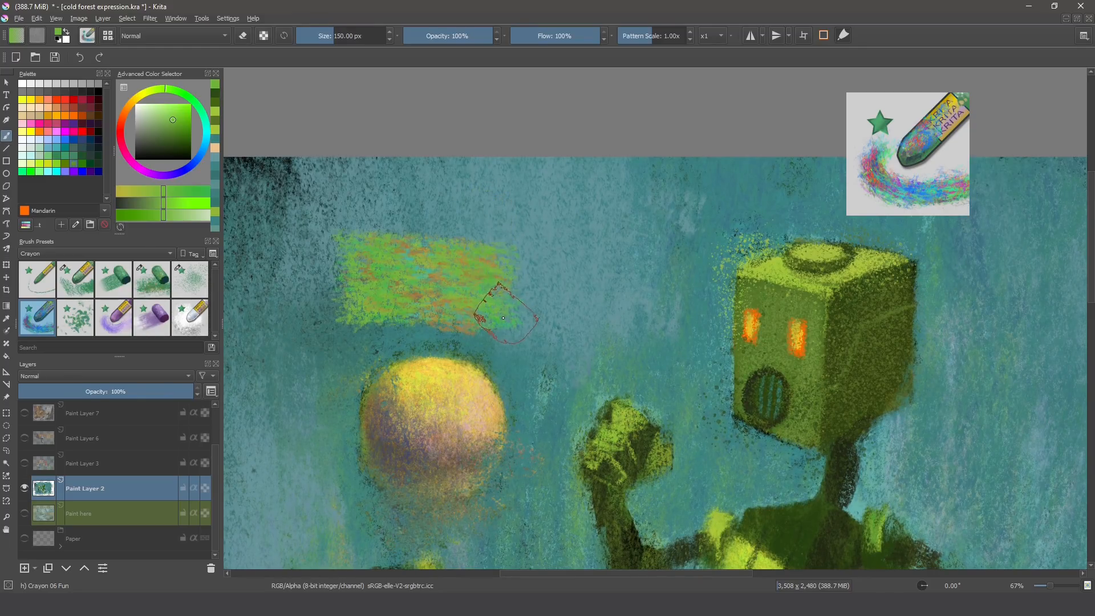
key(ctrl+z)
Step: Paint varied strokes in a brightened cyan sampled from the background around the head, using Crayon 06 Fun at about 220 px
drag(533, 342, 290, 245)
drag(605, 362, 430, 352)
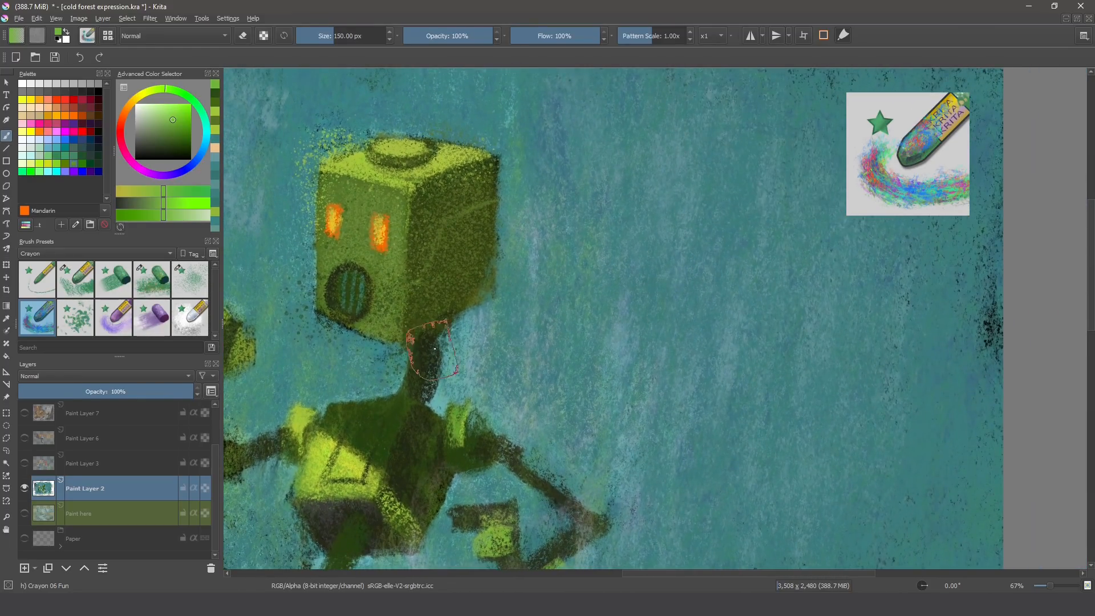
drag(600, 247, 639, 248)
ctrl+click(604, 233)
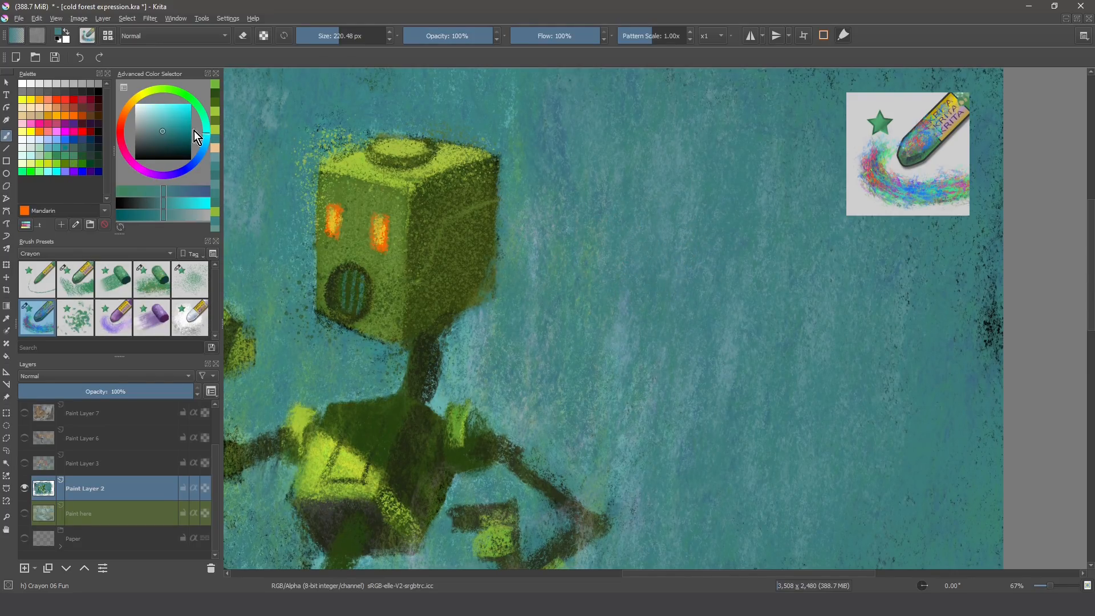
drag(174, 128, 173, 118)
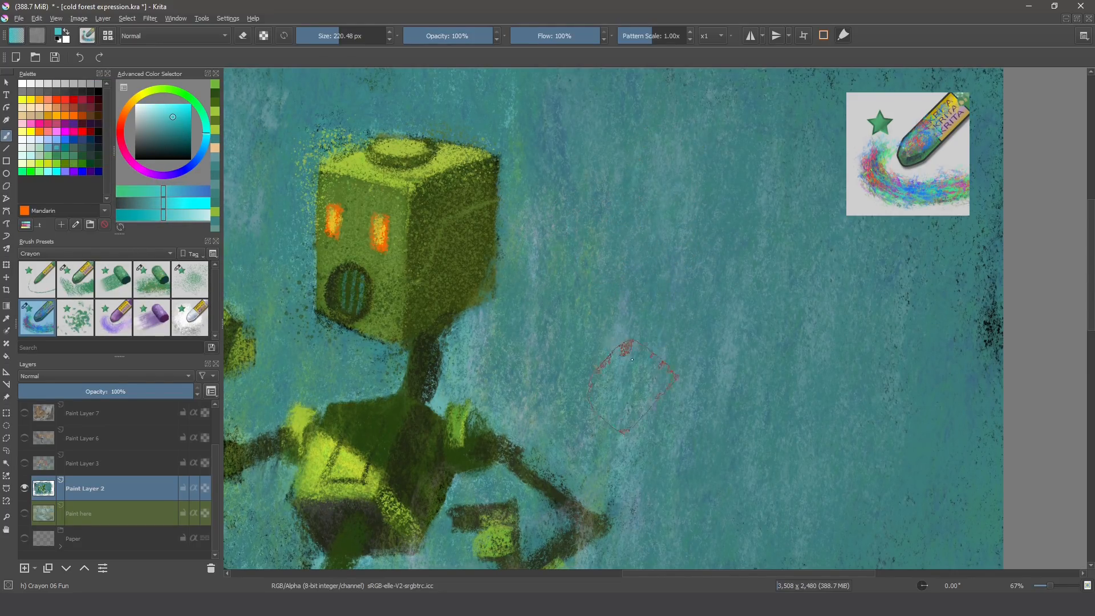
mouse_move(632, 360)
mouse_down()
mouse_move(627, 194)
mouse_move(547, 257)
mouse_move(685, 93)
mouse_move(741, 296)
mouse_move(603, 342)
mouse_move(748, 449)
mouse_move(895, 302)
mouse_move(833, 183)
mouse_move(616, 145)
mouse_move(450, 86)
mouse_move(759, 342)
mouse_move(724, 371)
mouse_move(707, 365)
mouse_move(693, 320)
mouse_move(770, 257)
mouse_move(701, 308)
mouse_move(708, 428)
mouse_move(787, 399)
mouse_up()
Step: Choose a muted orange, undo a first broad pass, and blend Crayon 06 Fun strokes into the background between the head and the cyan patch
click(57, 107)
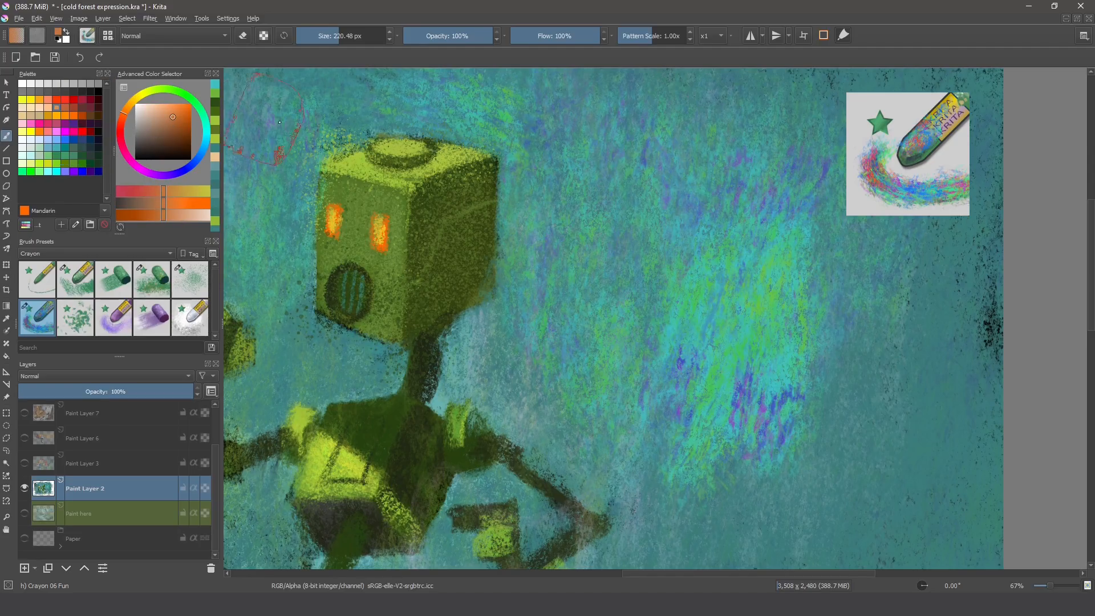
mouse_move(716, 420)
mouse_down()
mouse_move(775, 386)
mouse_move(755, 438)
mouse_move(754, 334)
mouse_move(733, 285)
mouse_move(704, 262)
mouse_move(803, 318)
mouse_move(849, 287)
mouse_move(821, 210)
mouse_move(768, 459)
mouse_move(692, 440)
mouse_up()
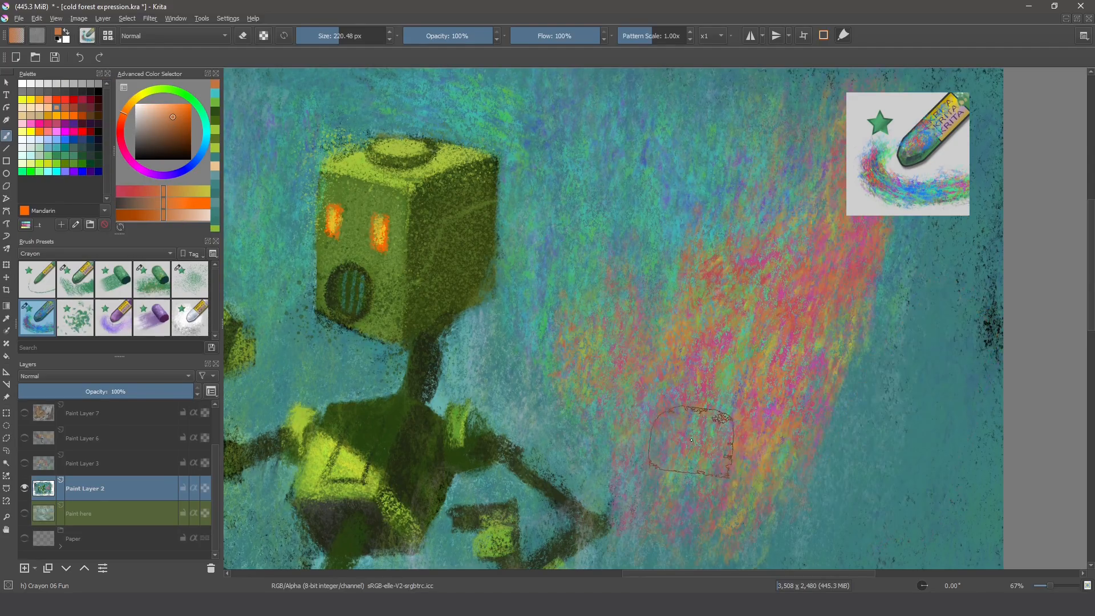
key(ctrl+z)
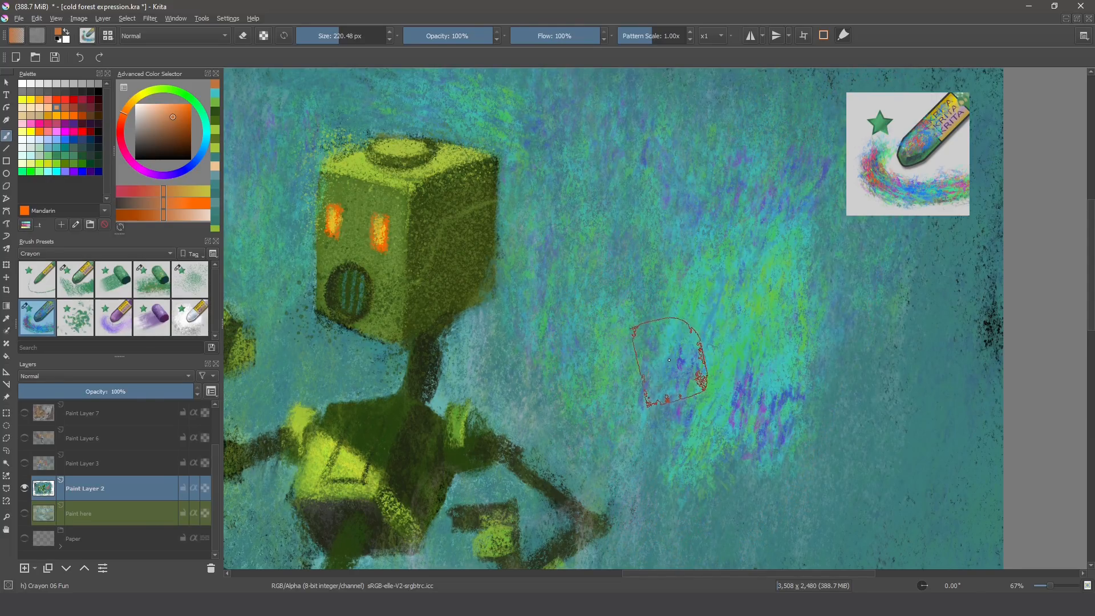
mouse_move(669, 360)
mouse_down()
mouse_move(645, 374)
mouse_move(620, 344)
mouse_move(552, 374)
mouse_move(610, 343)
mouse_move(665, 173)
mouse_move(635, 115)
mouse_up()
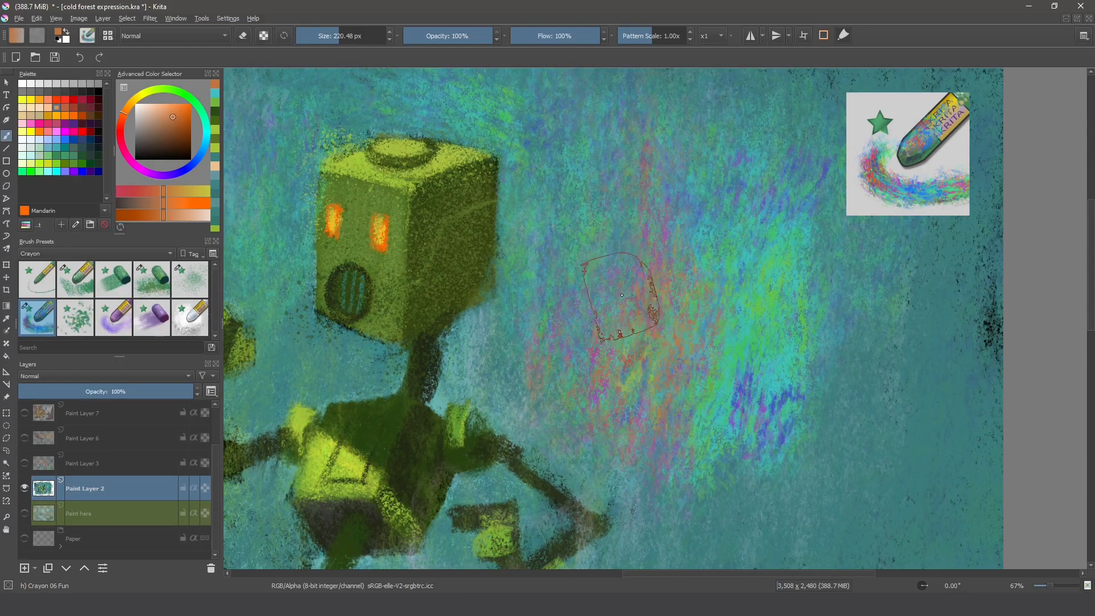
Step: Extend the orange Crayon 06 Fun strokes into the background above and left of the robot's head
drag(568, 374, 849, 342)
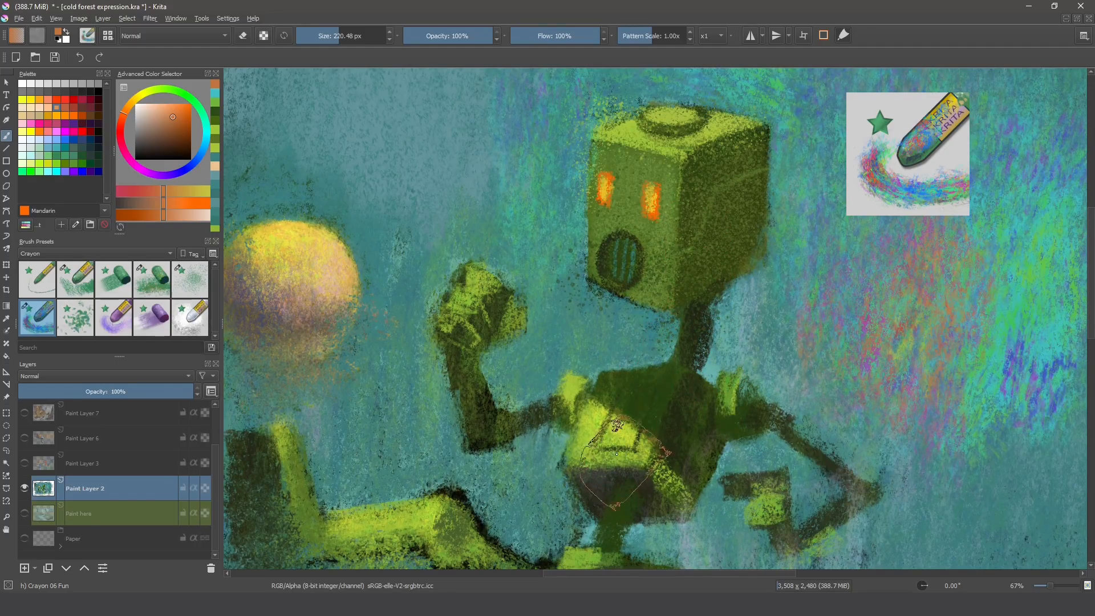
mouse_move(368, 419)
mouse_down()
mouse_move(408, 128)
mouse_move(471, 117)
mouse_move(470, 200)
mouse_up()
drag(385, 256, 468, 393)
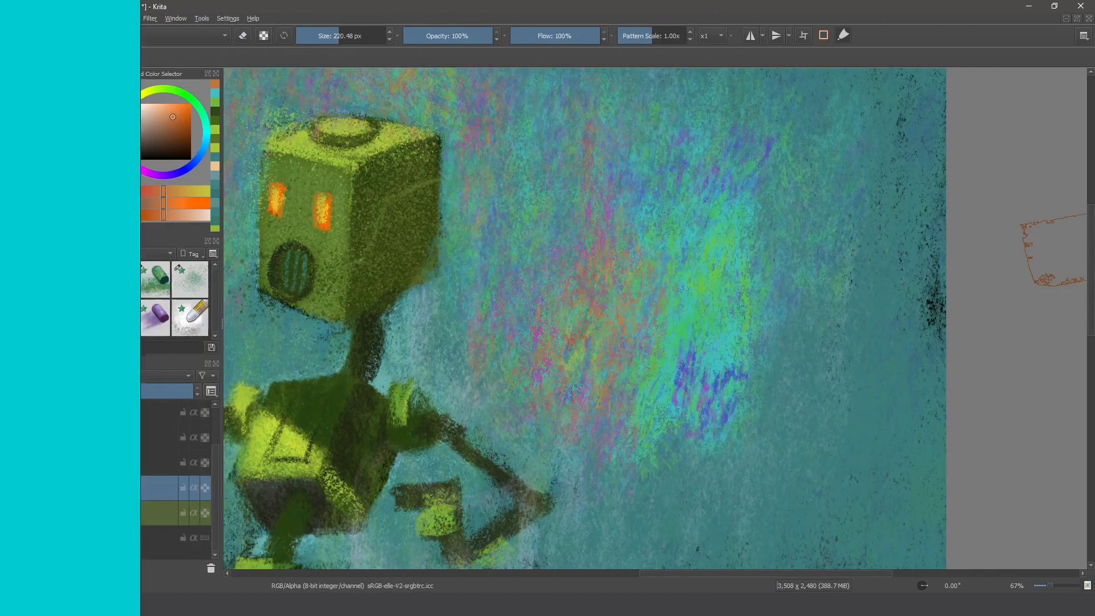
Step: Stamp a mass of dark green foliage right of the robot using Crayon 07 Leafs, enlarged from 150 to about 195 px
click(83, 327)
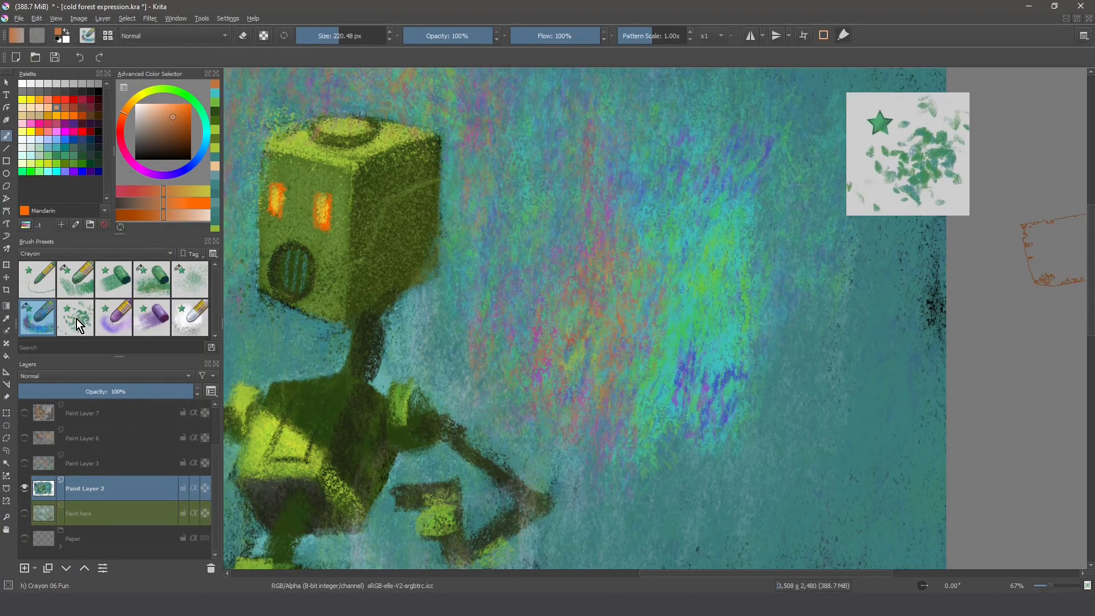
click(196, 105)
click(186, 147)
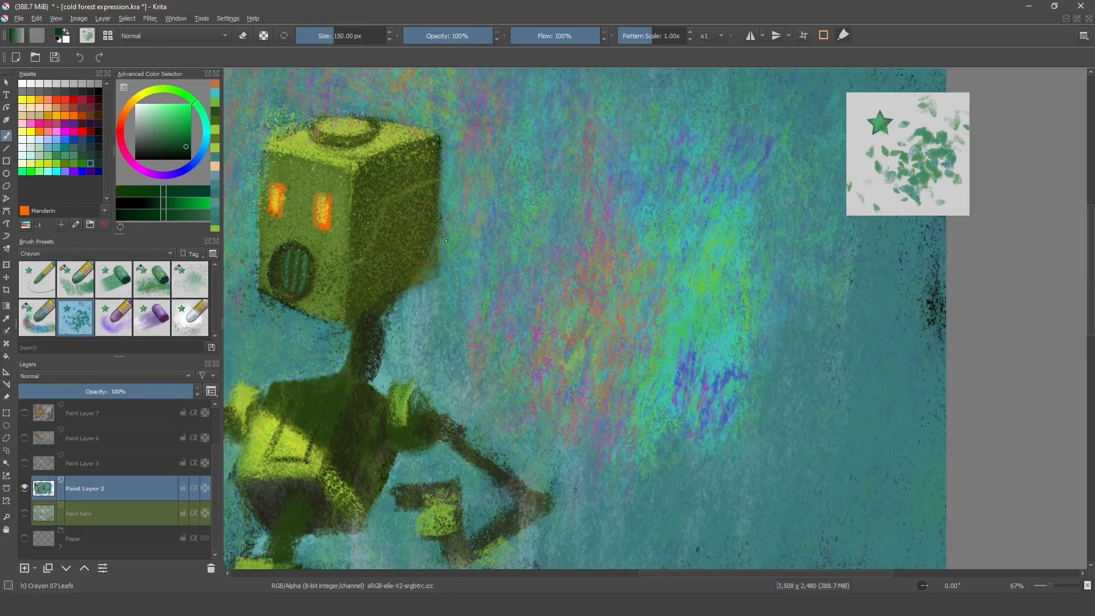
mouse_move(728, 360)
mouse_down()
mouse_move(753, 348)
mouse_move(679, 337)
mouse_move(877, 282)
mouse_move(907, 297)
mouse_move(872, 376)
mouse_move(787, 399)
mouse_move(909, 408)
mouse_move(741, 439)
mouse_move(638, 440)
mouse_move(564, 388)
mouse_move(532, 433)
mouse_move(627, 485)
mouse_move(839, 456)
mouse_move(901, 497)
mouse_move(643, 496)
mouse_move(645, 365)
mouse_move(434, 371)
mouse_move(494, 262)
mouse_move(614, 462)
mouse_up()
mouse_move(818, 290)
mouse_down()
mouse_move(850, 248)
mouse_move(842, 182)
mouse_up()
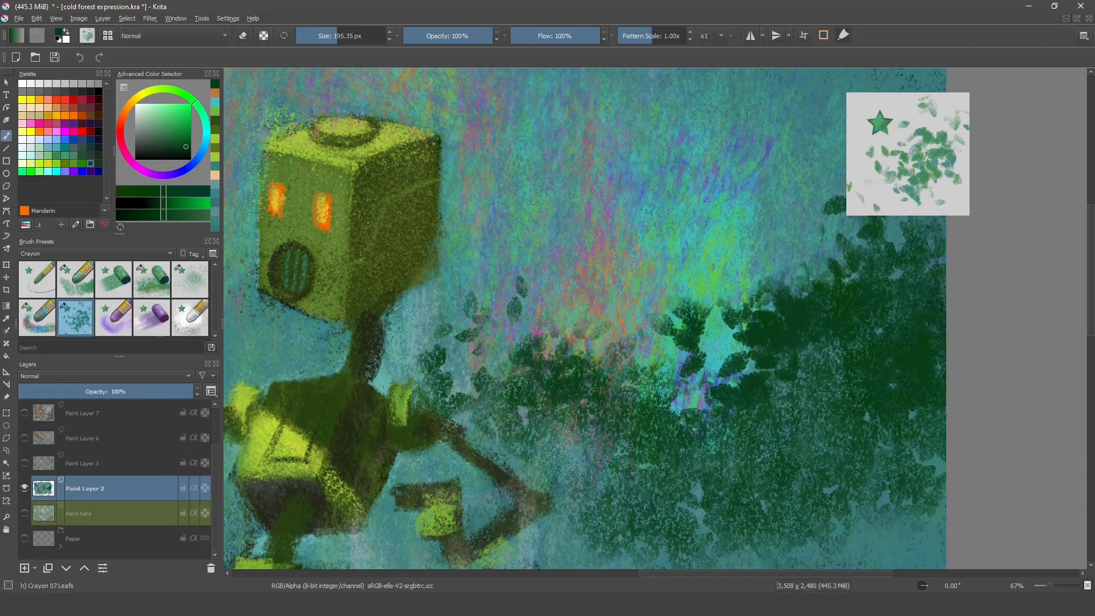
mouse_move(817, 221)
mouse_down()
mouse_move(835, 245)
mouse_move(810, 274)
mouse_up()
mouse_move(725, 375)
mouse_down()
mouse_move(747, 383)
mouse_move(693, 365)
mouse_move(562, 406)
mouse_up()
mouse_move(676, 398)
mouse_down()
mouse_move(763, 416)
mouse_move(810, 341)
mouse_move(881, 307)
mouse_move(808, 200)
mouse_up()
Step: Choose a bright green and scatter leaves over the dark foliage with Crayon 07 Leafs at about 195 px
drag(189, 147, 177, 116)
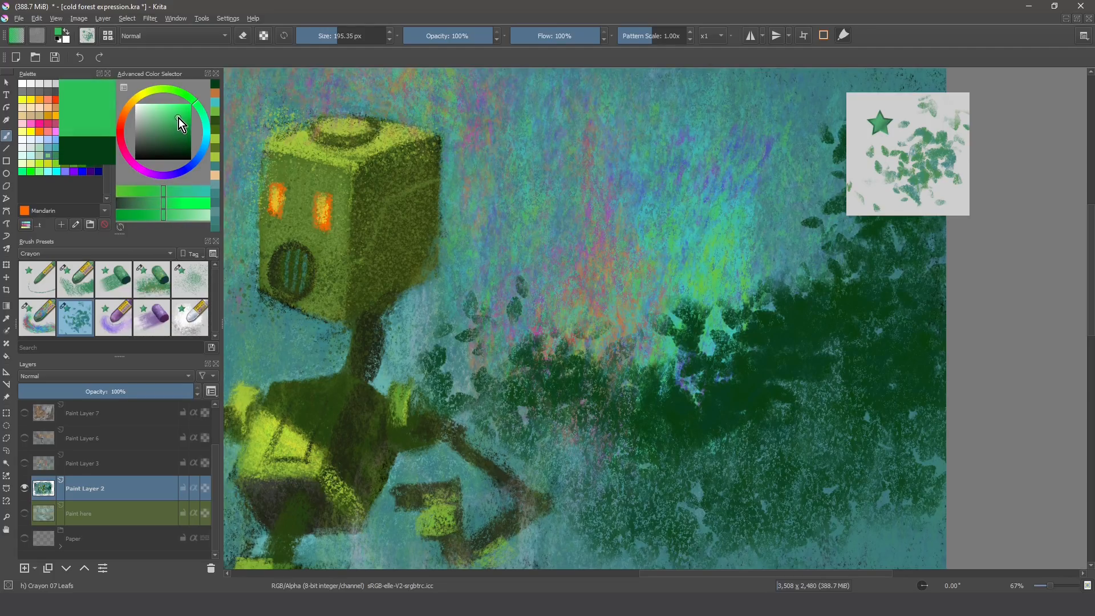
mouse_move(893, 297)
mouse_down()
mouse_move(902, 230)
mouse_move(753, 336)
mouse_up()
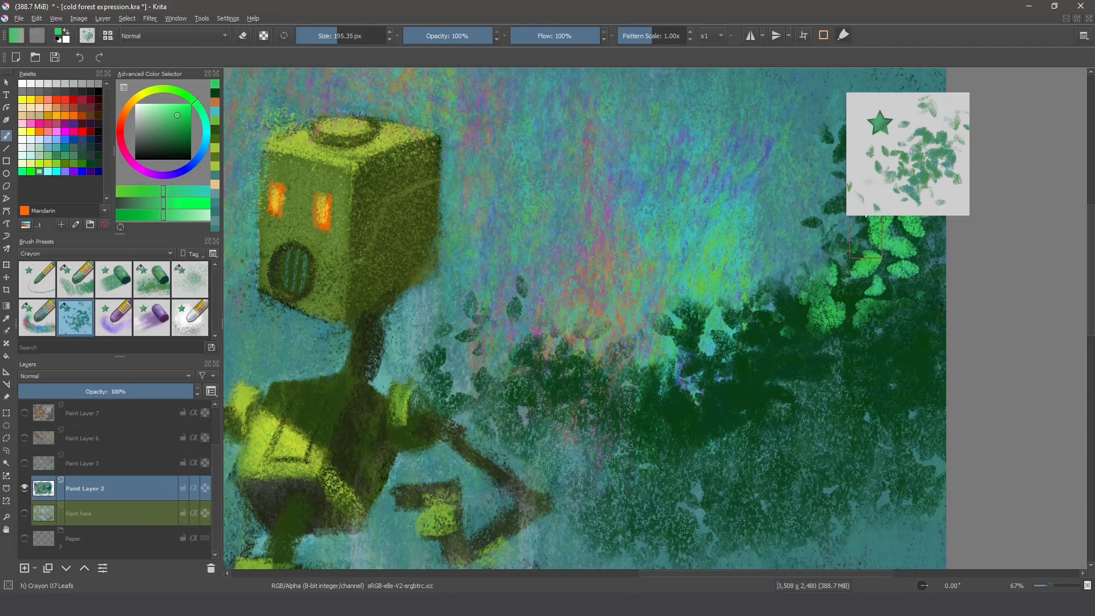
mouse_move(866, 239)
mouse_down()
mouse_move(722, 370)
mouse_move(708, 413)
mouse_up()
key(minus)
mouse_move(780, 298)
mouse_down()
mouse_move(752, 272)
mouse_move(761, 228)
mouse_up()
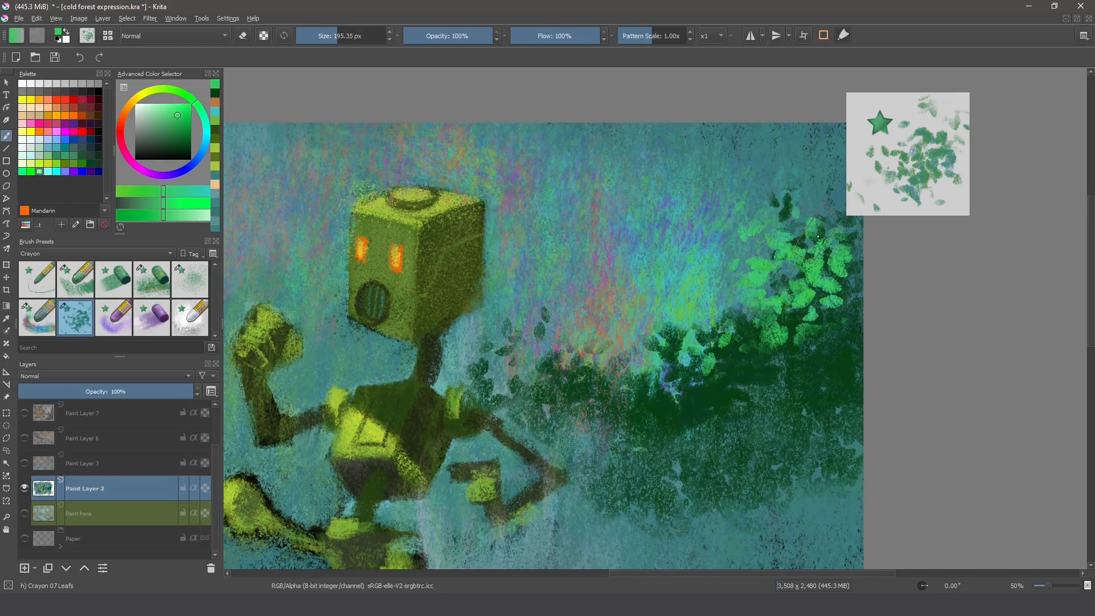
mouse_move(733, 359)
mouse_down()
mouse_move(773, 333)
mouse_move(777, 207)
mouse_up()
Step: Add smaller yellow leaves along the foliage's upper edge with Crayon 07 Leafs at about 96 px
click(143, 93)
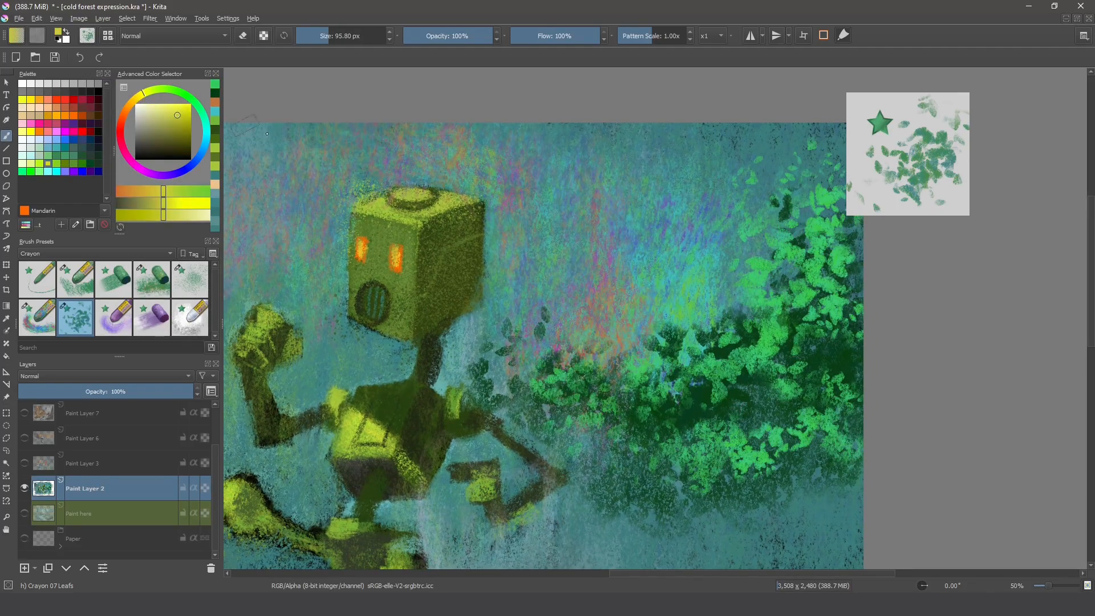
mouse_move(804, 294)
mouse_down()
mouse_move(772, 220)
mouse_move(804, 206)
mouse_up()
drag(731, 336, 708, 362)
mouse_move(648, 359)
mouse_down()
mouse_move(588, 354)
mouse_move(667, 345)
mouse_move(698, 386)
mouse_up()
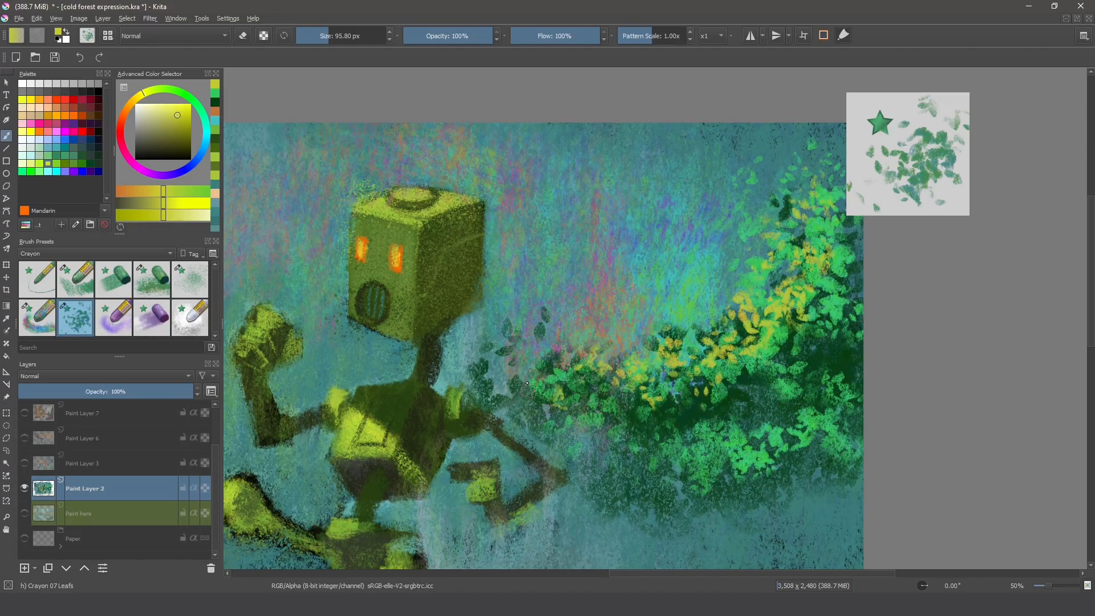
Step: Raise the Hue strength of the Crayon 07 Leafs brush to about 23% in its brush settings
click(92, 42)
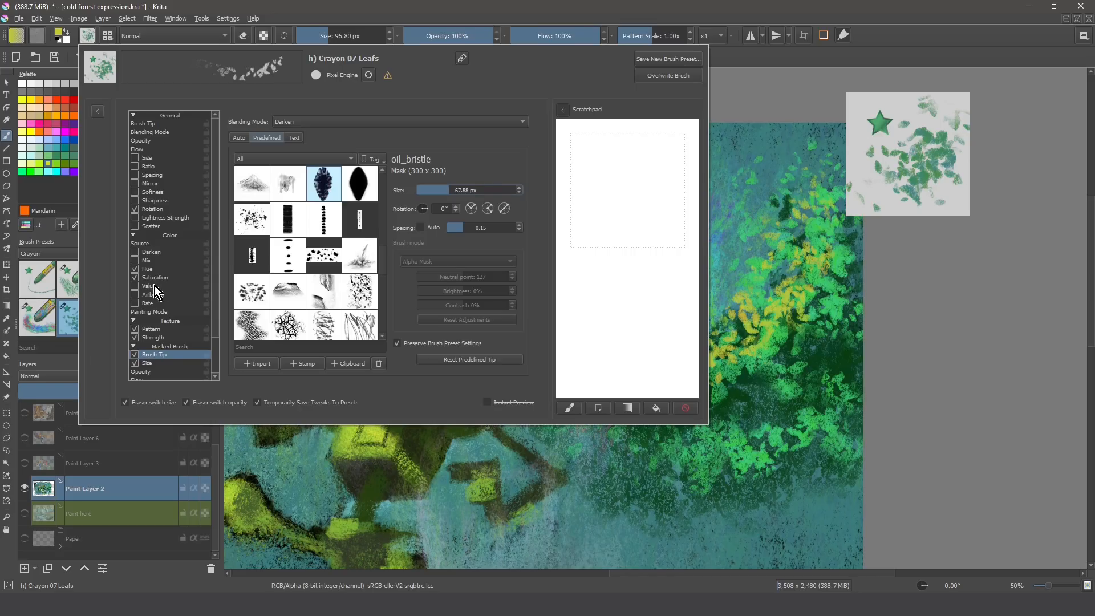
click(152, 270)
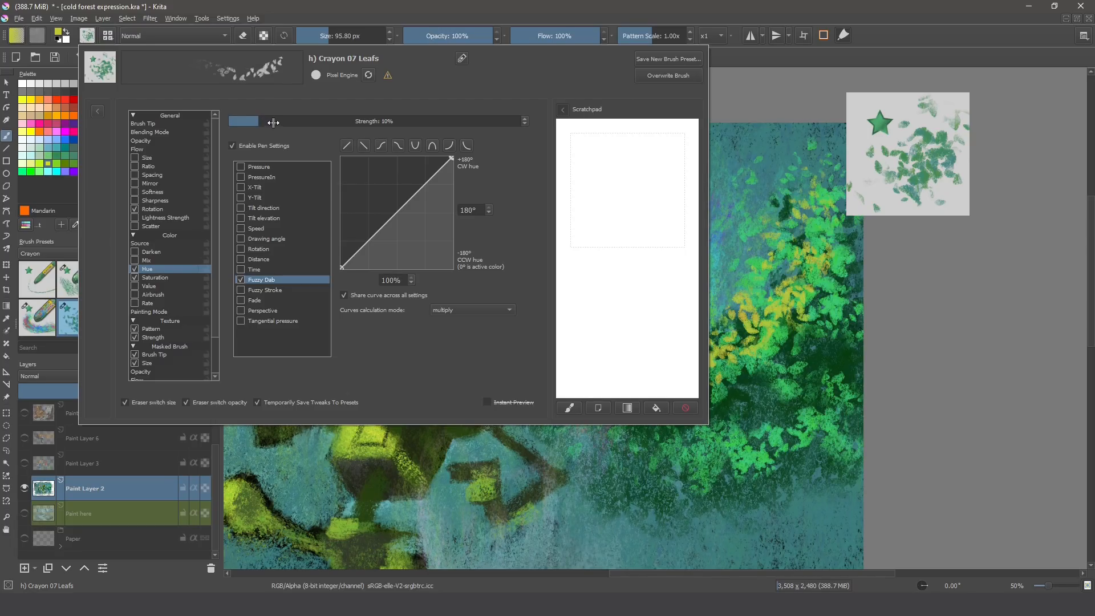
drag(258, 121, 295, 125)
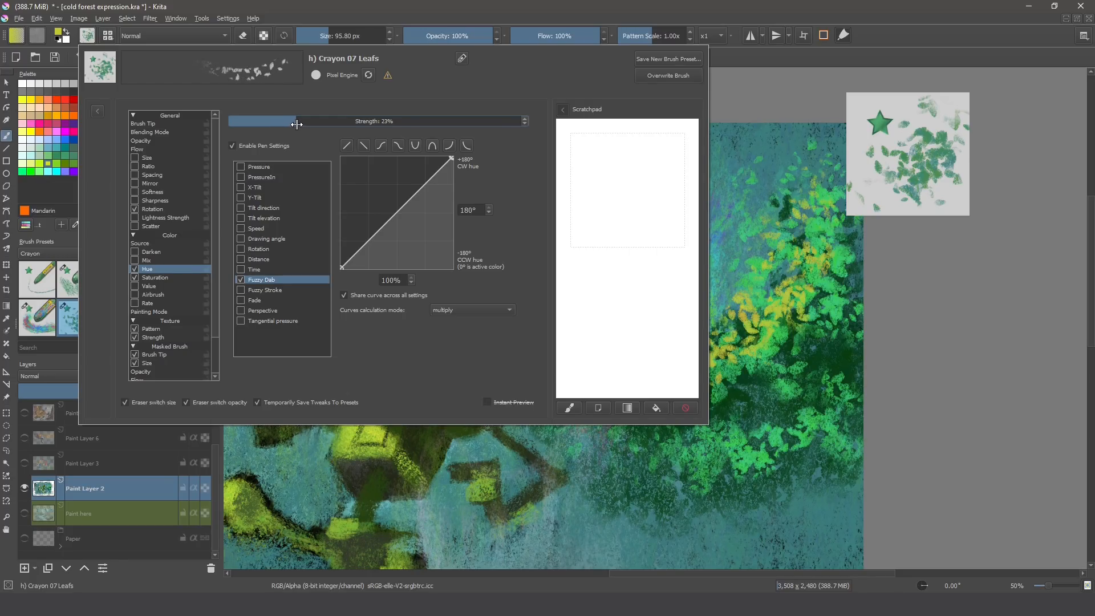
drag(296, 125, 300, 124)
click(759, 441)
Step: Scatter yellow and orange leaves across the middle and left part of the foliage with the adjusted leaf brush
mouse_move(667, 391)
mouse_down()
mouse_move(677, 356)
mouse_move(785, 372)
mouse_move(827, 394)
mouse_move(793, 370)
mouse_up()
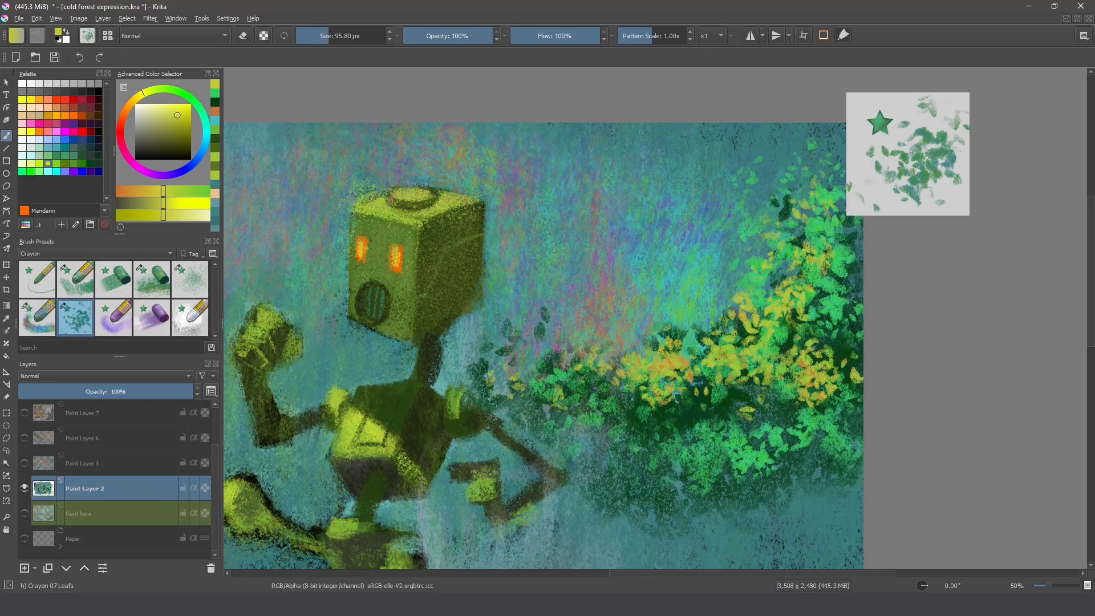
mouse_move(636, 408)
mouse_down()
mouse_move(604, 420)
mouse_move(579, 392)
mouse_move(601, 416)
mouse_up()
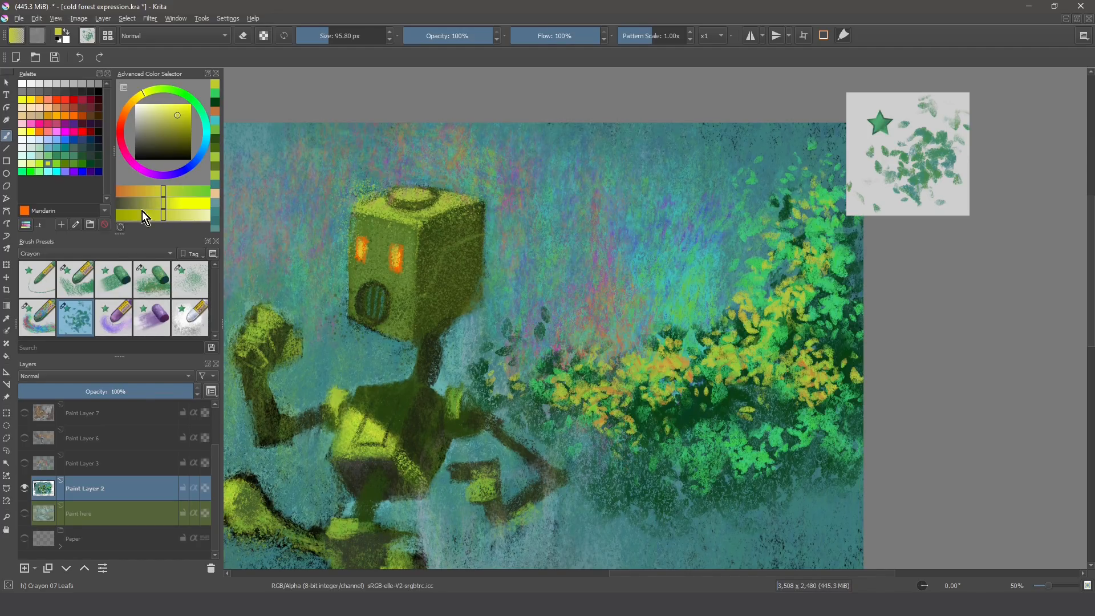
Step: Scatter Electric lime leaves over the lower and left foliage, and small Orange-red leaf accents across it, with Crayon 07 Leafs
click(49, 166)
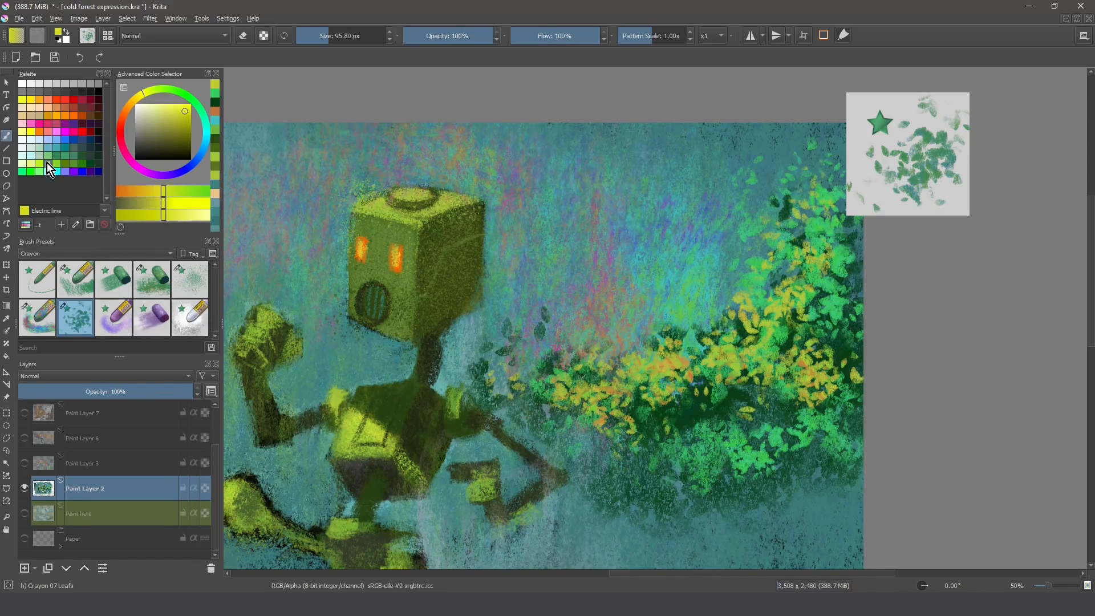
drag(635, 456, 577, 443)
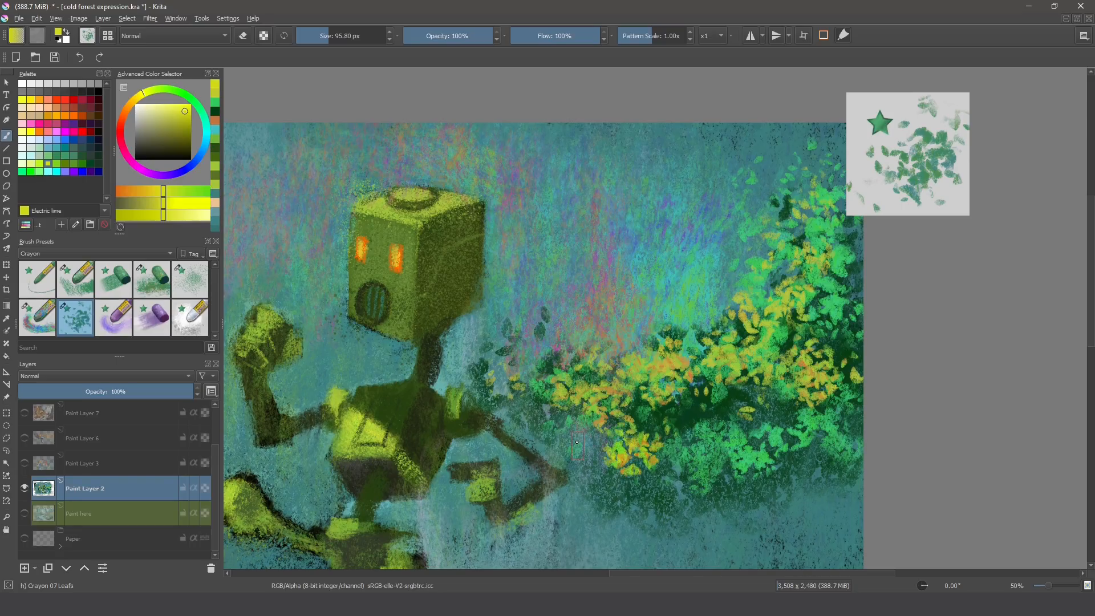
mouse_move(617, 498)
mouse_down()
mouse_move(653, 484)
mouse_move(661, 418)
mouse_move(650, 435)
mouse_move(695, 460)
mouse_move(632, 449)
mouse_up()
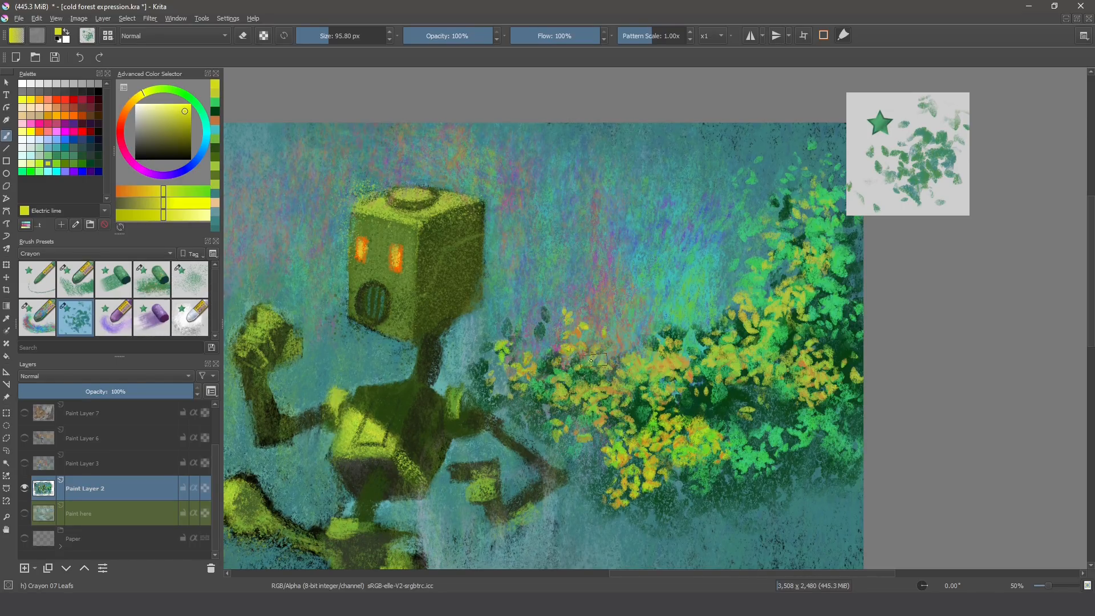
click(57, 100)
drag(781, 391, 758, 355)
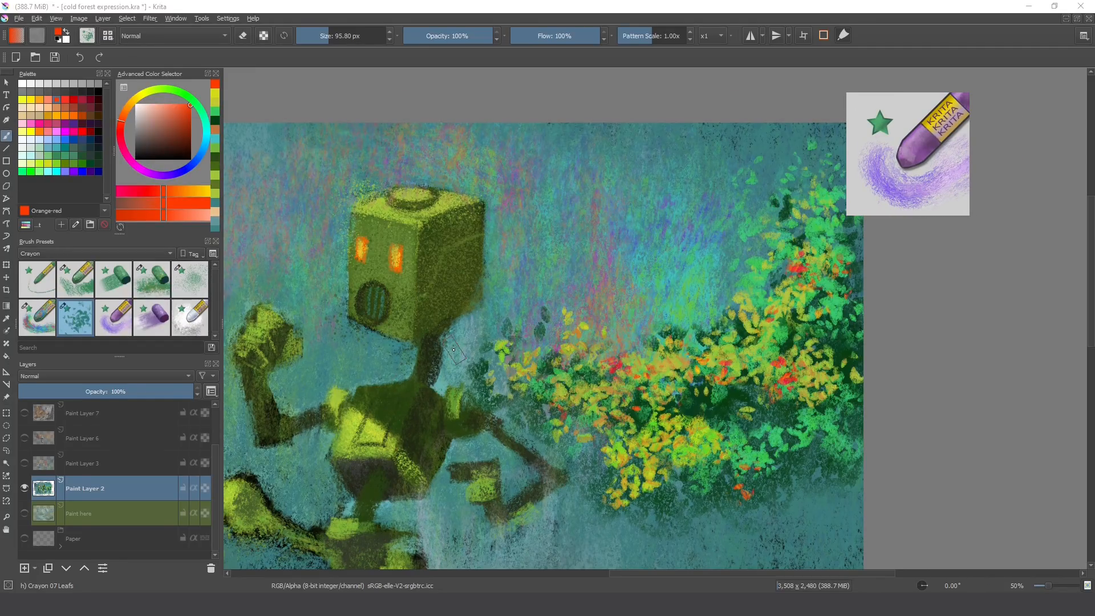
Step: Blend parts of the foliage and its lower edge into the background with Crayon 08 Wax-Rounded at 198.57 px
click(120, 320)
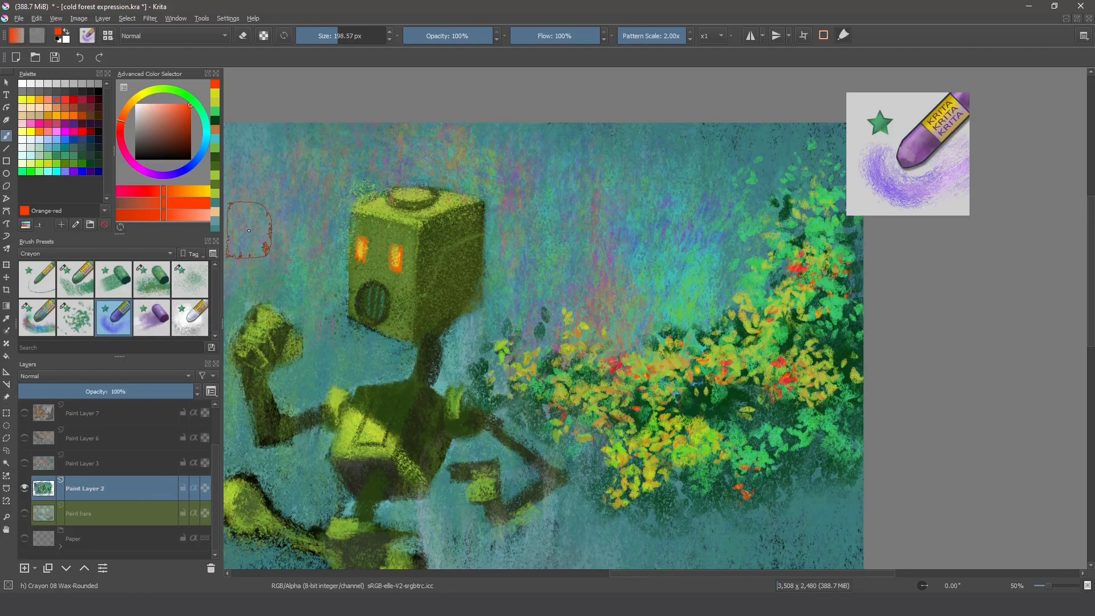
drag(557, 367, 537, 275)
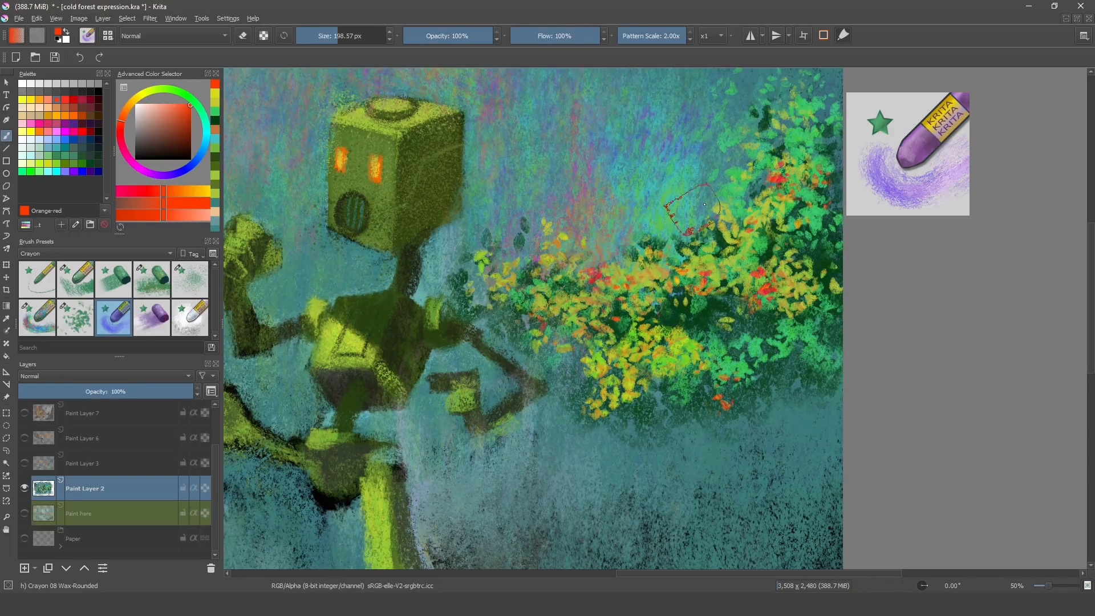
mouse_move(824, 278)
mouse_down()
mouse_move(808, 365)
mouse_move(761, 420)
mouse_move(713, 282)
mouse_move(662, 276)
mouse_move(641, 295)
mouse_move(592, 307)
mouse_up()
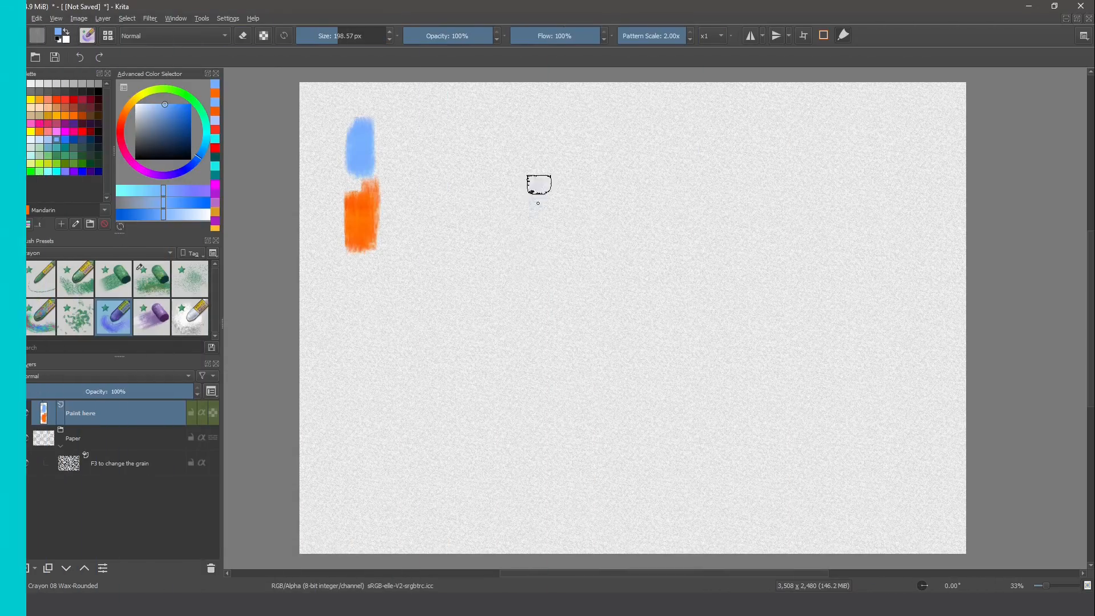
Step: On the blank paper document, paint a light blue patch and an overlapping orange patch with Wax-Rounded, blending them where they meet
mouse_move(537, 182)
mouse_down()
mouse_move(527, 309)
mouse_move(518, 200)
mouse_move(550, 268)
mouse_move(587, 311)
mouse_move(577, 313)
mouse_move(609, 255)
mouse_up()
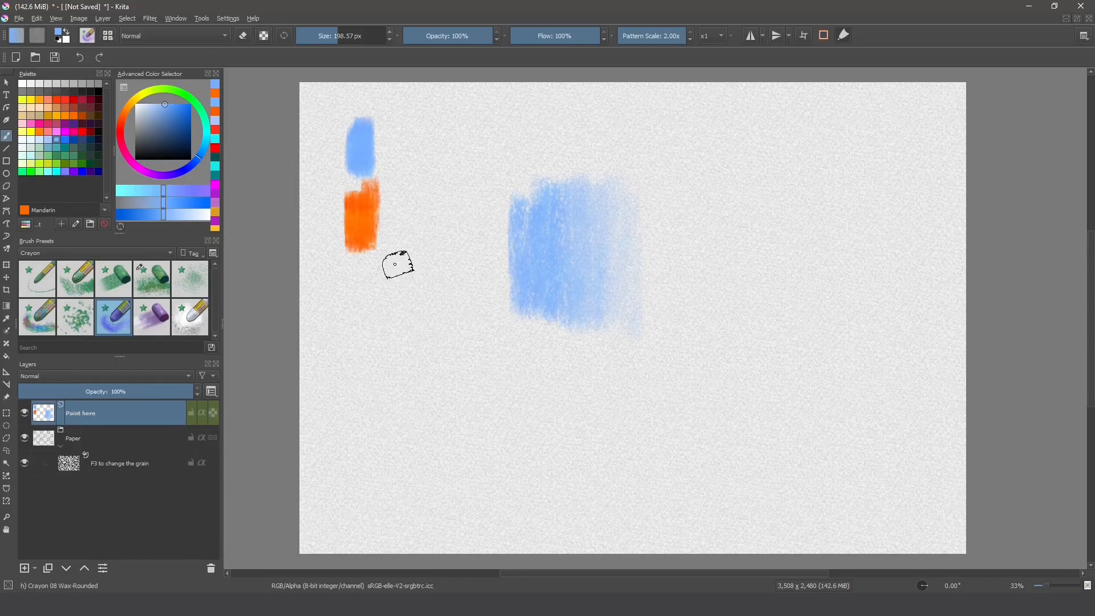
ctrl+click(367, 215)
mouse_move(700, 189)
mouse_down()
mouse_move(701, 310)
mouse_move(652, 317)
mouse_move(618, 264)
mouse_move(601, 266)
mouse_up()
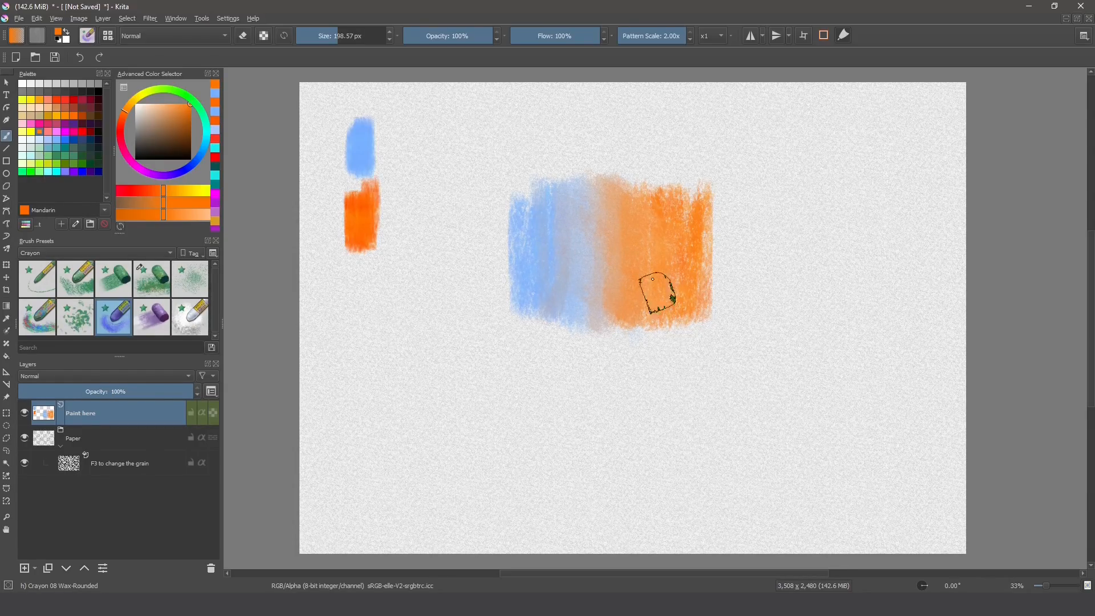
drag(594, 319, 599, 267)
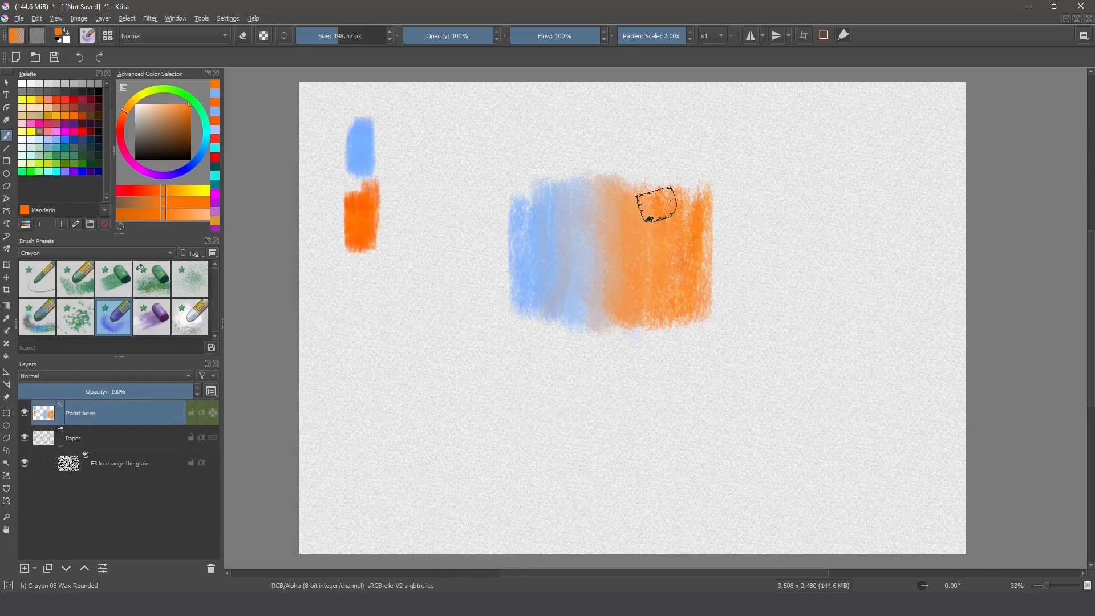
Step: Switch off pen pressure and paint adjoining orange and light blue patches beneath the first blended sample
click(844, 37)
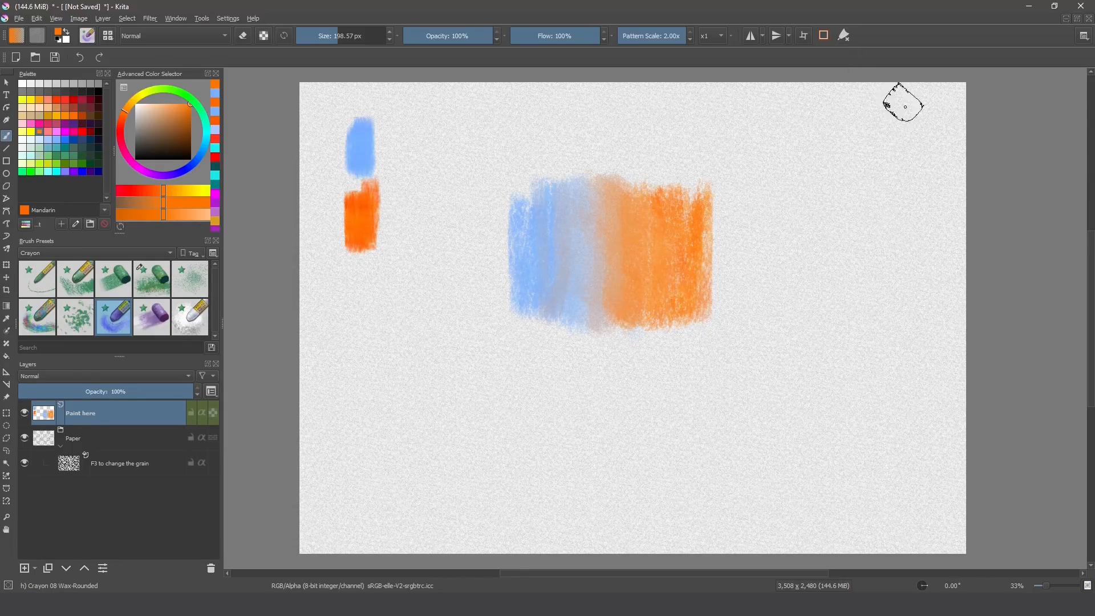
mouse_move(690, 405)
mouse_down()
mouse_move(699, 423)
mouse_move(660, 467)
mouse_move(634, 375)
mouse_move(623, 457)
mouse_move(650, 364)
mouse_move(687, 474)
mouse_move(649, 399)
mouse_move(623, 454)
mouse_move(608, 362)
mouse_move(596, 478)
mouse_up()
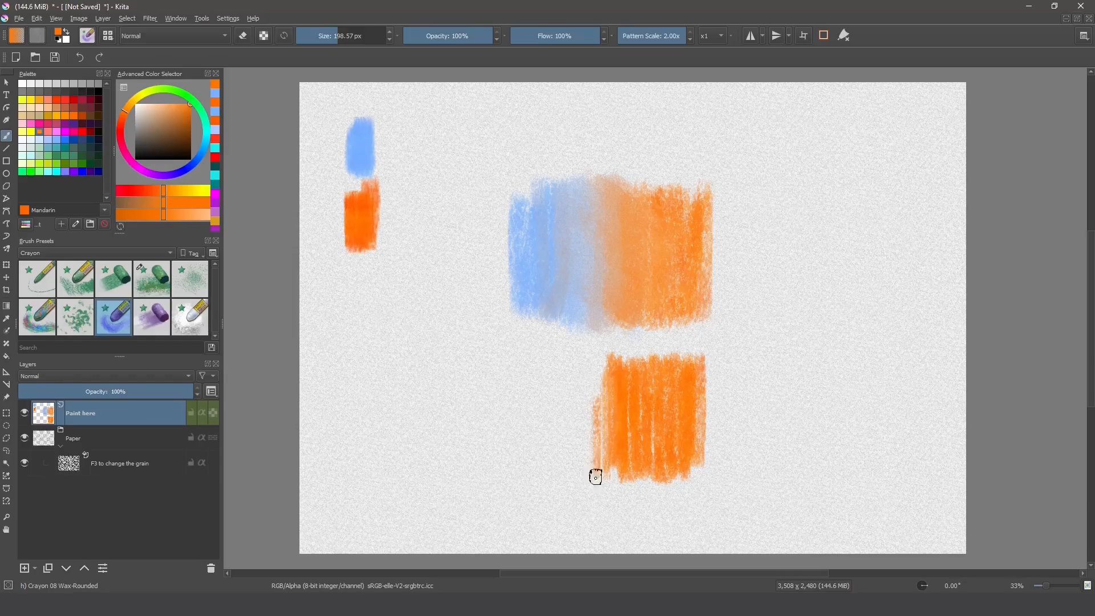
ctrl+click(525, 251)
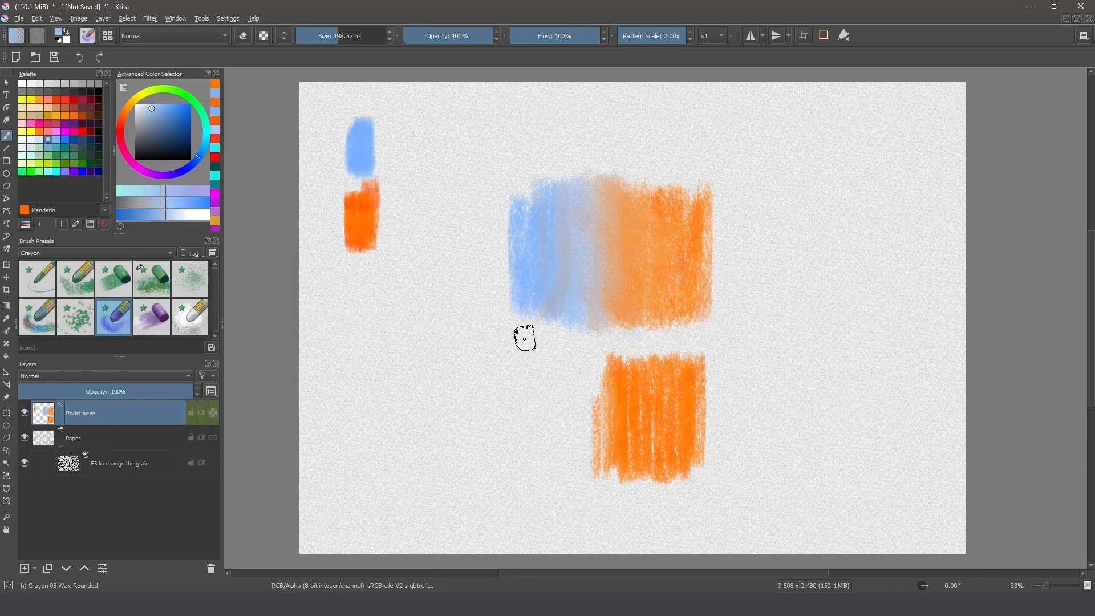
ctrl+click(374, 151)
mouse_move(544, 351)
mouse_down()
mouse_move(513, 362)
mouse_move(540, 479)
mouse_move(554, 476)
mouse_move(582, 384)
mouse_move(598, 374)
mouse_move(604, 386)
mouse_up()
Step: Examine the brush HUD configuration for the smudge properties, accept it and close the pop-up palette
right_click(628, 408)
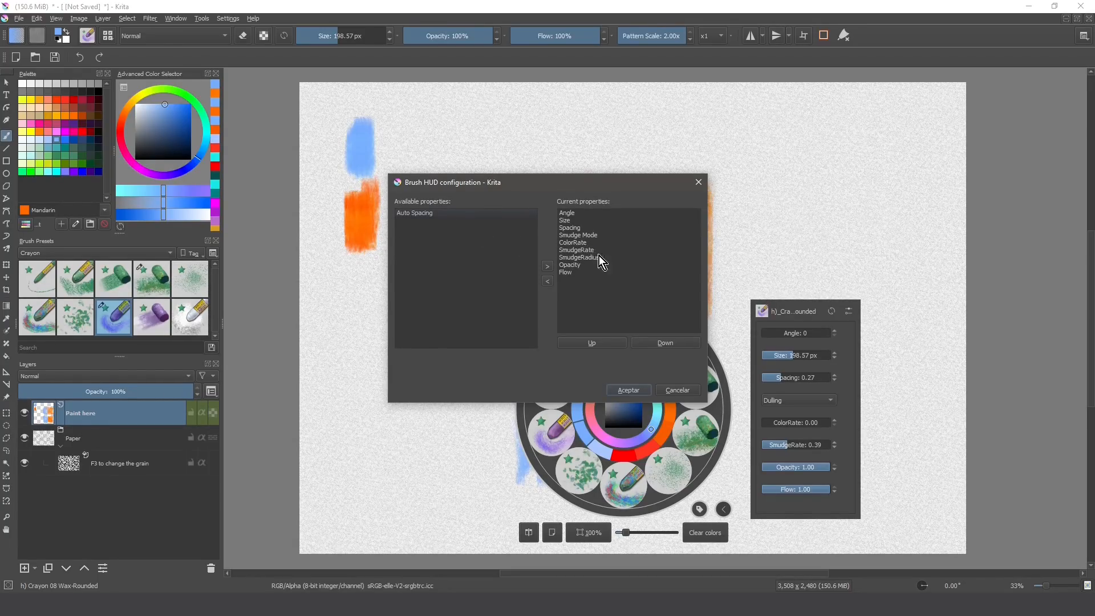
click(641, 389)
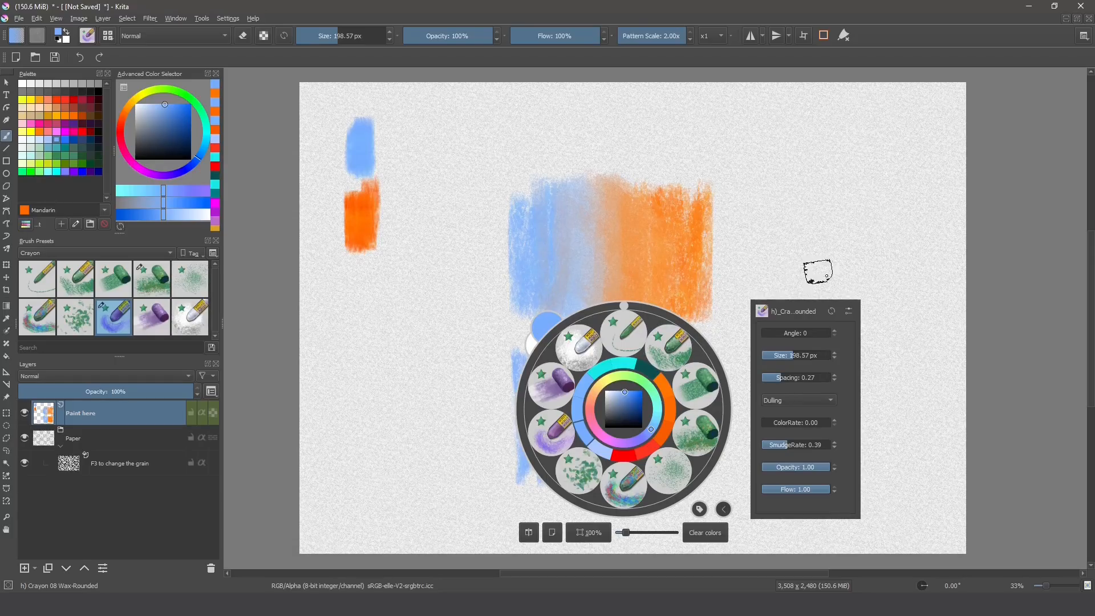
click(897, 386)
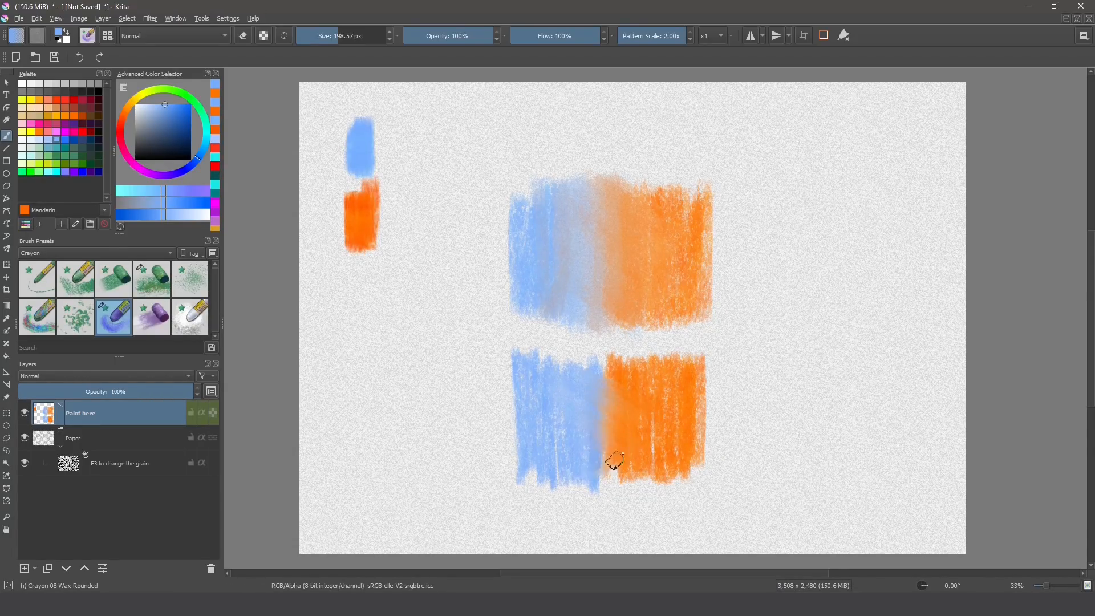
Step: Blend the border between the lower blue and orange patches with Wax-Rounded, adjusting the brush size between strokes
drag(620, 402, 579, 382)
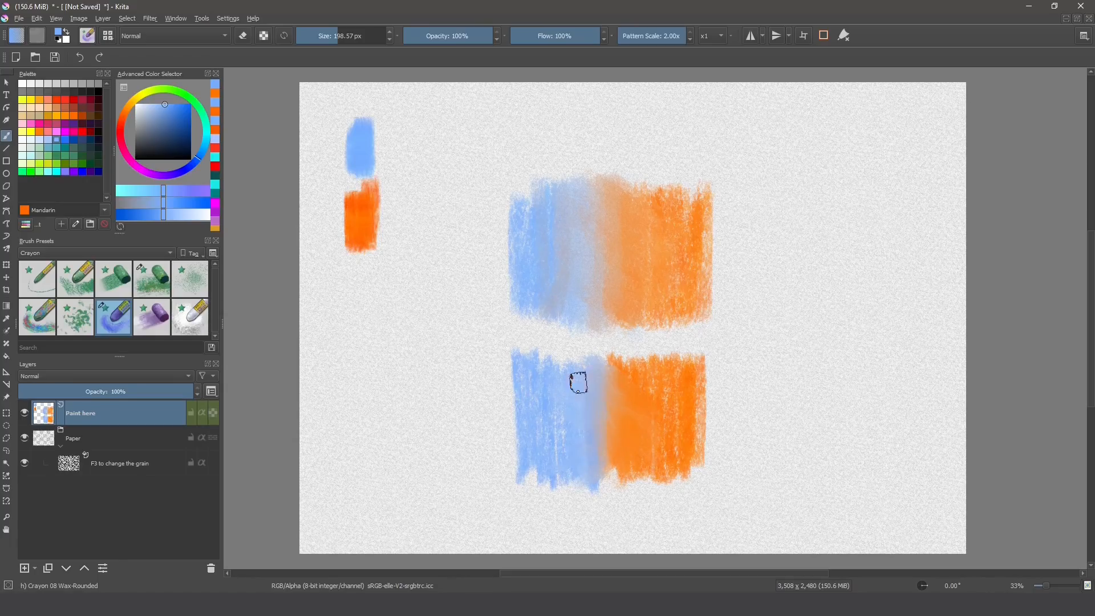
mouse_move(553, 458)
mouse_down()
mouse_move(591, 468)
mouse_move(632, 425)
mouse_up()
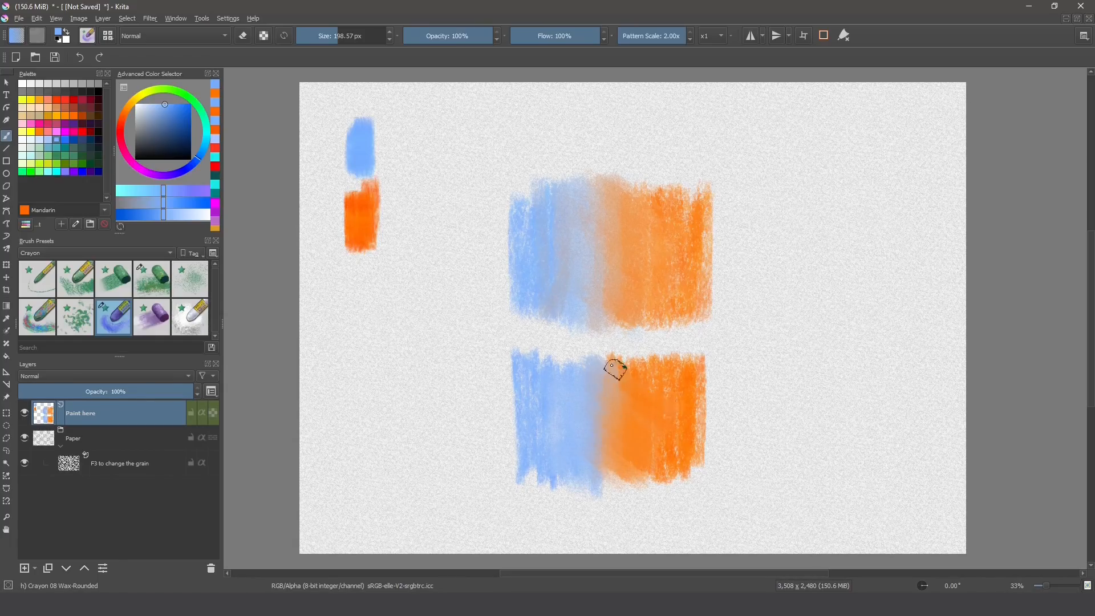
drag(612, 365, 620, 360)
mouse_move(604, 416)
shift+mouse_down()
mouse_move(630, 414)
mouse_move(597, 391)
mouse_move(635, 463)
mouse_move(643, 458)
mouse_move(620, 474)
mouse_move(605, 464)
mouse_move(589, 480)
mouse_move(598, 417)
shift+mouse_up()
shift+drag(599, 426, 646, 425)
drag(581, 373, 611, 365)
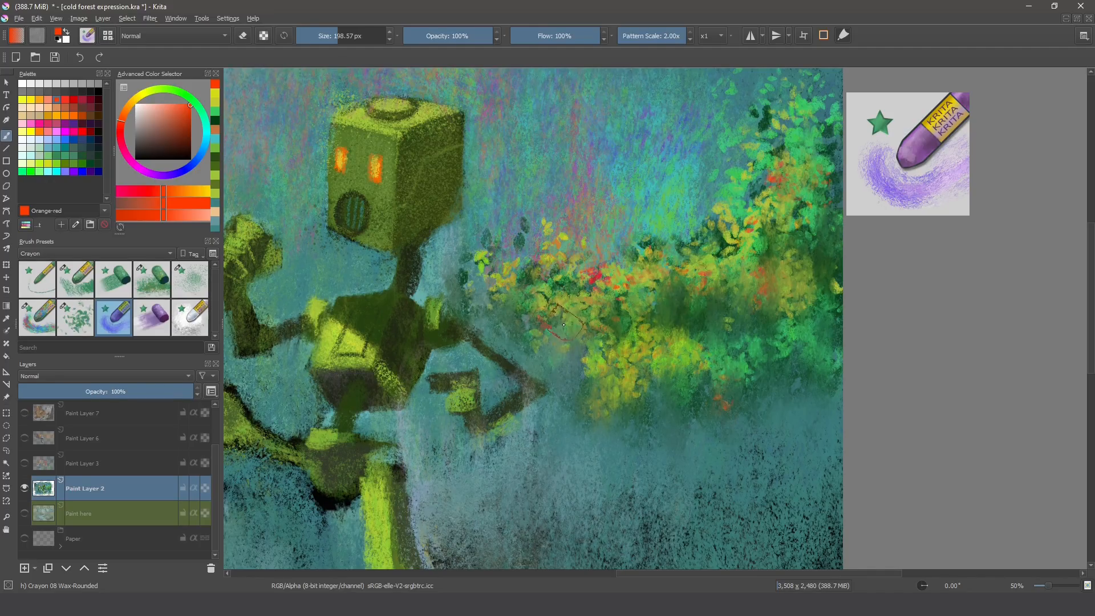
Step: On the robot painting, paint dark green vertical strokes beneath the foliage and mid-green strokes sampled from the leaves over them
click(182, 152)
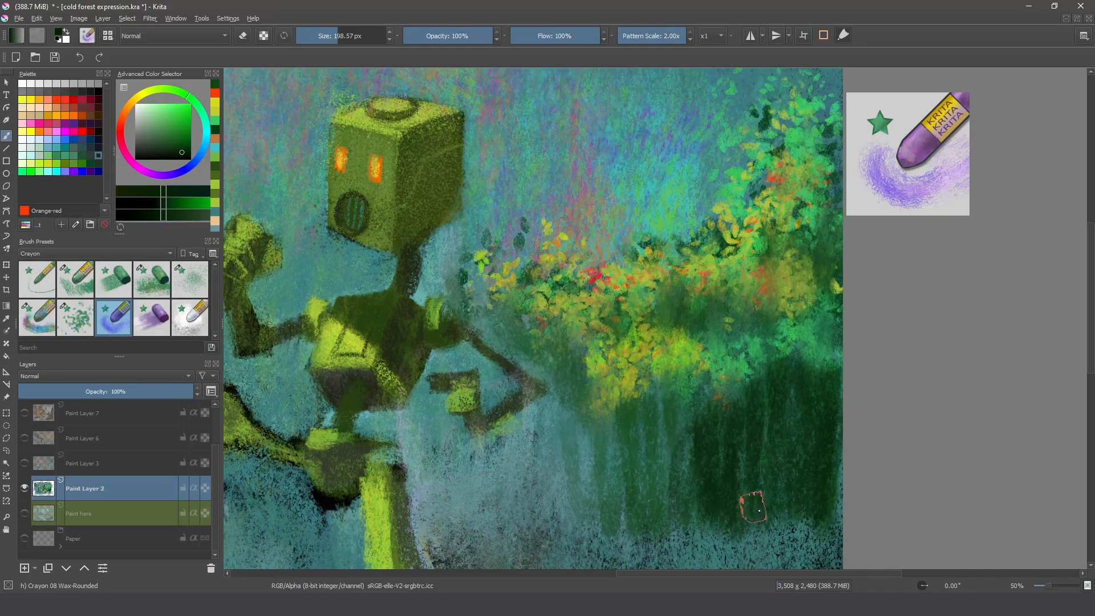
drag(798, 495, 819, 547)
drag(833, 446, 834, 556)
mouse_move(803, 497)
mouse_down()
mouse_move(793, 558)
mouse_move(781, 487)
mouse_move(811, 482)
mouse_move(676, 414)
mouse_move(602, 462)
mouse_move(598, 511)
mouse_up()
ctrl+click(713, 374)
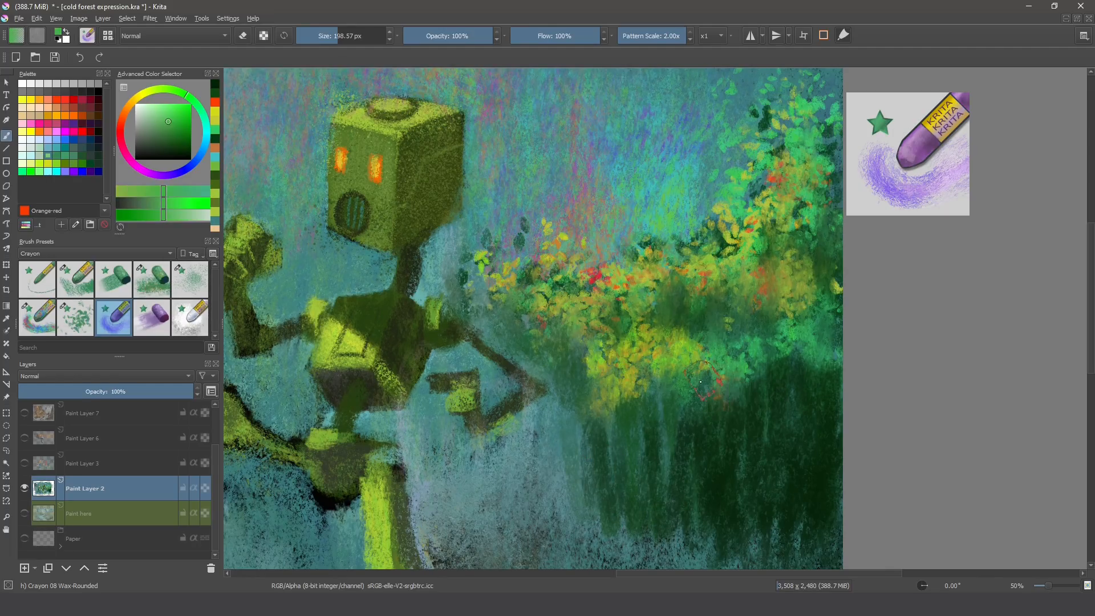
mouse_move(708, 377)
mouse_down()
mouse_move(689, 457)
mouse_move(663, 432)
mouse_move(702, 416)
mouse_move(657, 379)
mouse_move(604, 392)
mouse_up()
Step: Choose a pale cyan and brush soft light strokes into the background between the robot's head and the foliage
ctrl+click(704, 255)
click(158, 110)
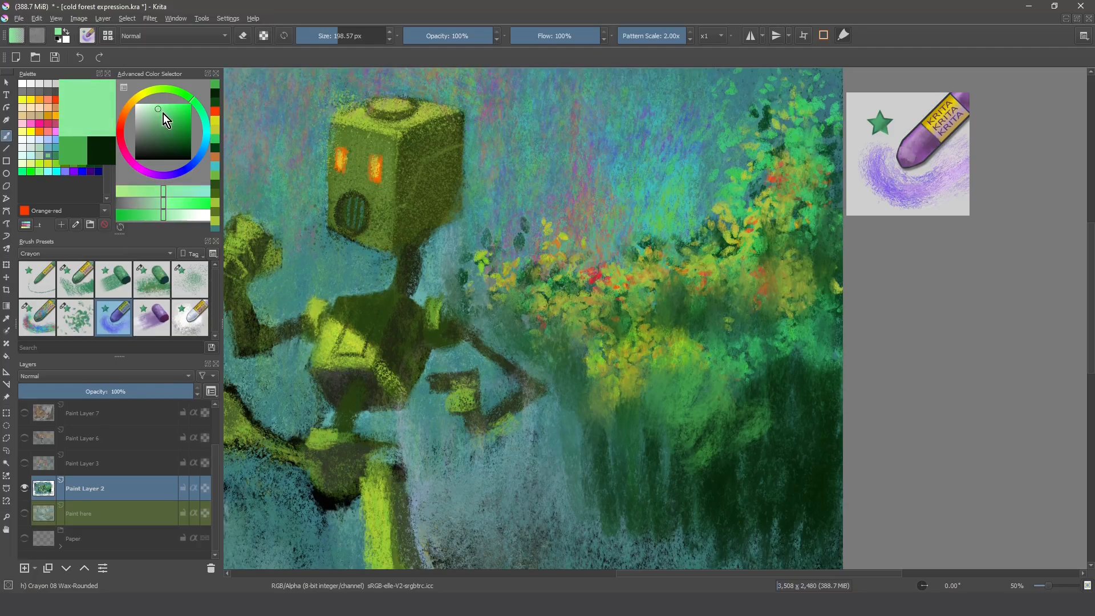
click(206, 135)
click(155, 110)
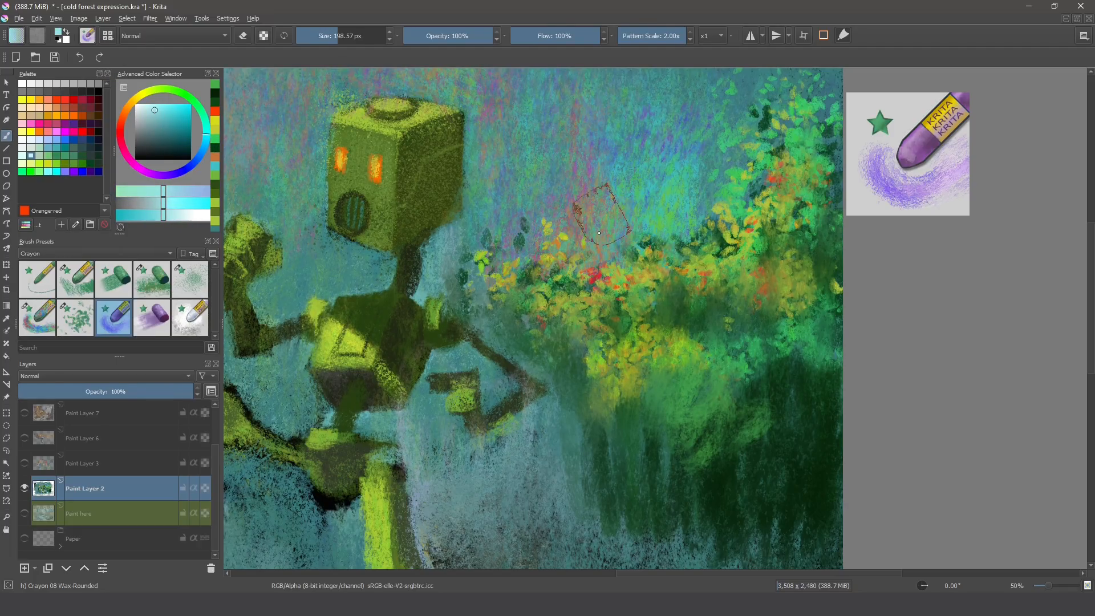
mouse_move(604, 212)
mouse_down()
mouse_move(566, 172)
mouse_move(526, 253)
mouse_move(437, 269)
mouse_up()
mouse_move(495, 113)
mouse_down()
mouse_move(486, 177)
mouse_move(460, 194)
mouse_up()
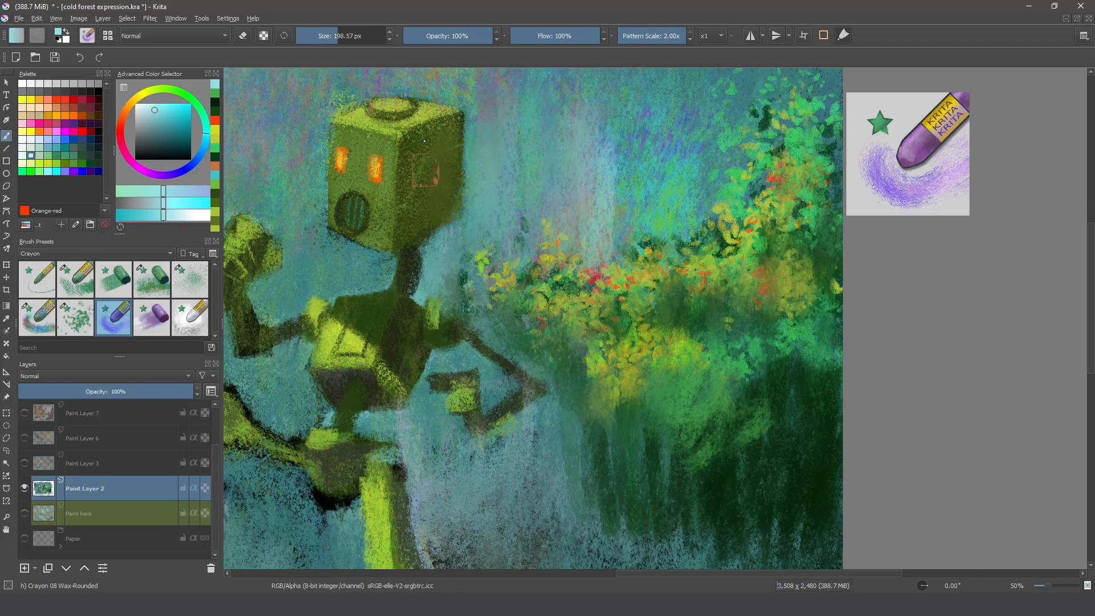
mouse_move(469, 134)
mouse_down()
mouse_move(653, 154)
mouse_move(622, 140)
mouse_move(679, 145)
mouse_move(733, 197)
mouse_move(764, 123)
mouse_move(831, 127)
mouse_up()
Step: Try smearing vertical streaks through the background and upper foliage with Crayon 09 Wax-SideBar at 150 px, and undo them
drag(524, 429, 663, 468)
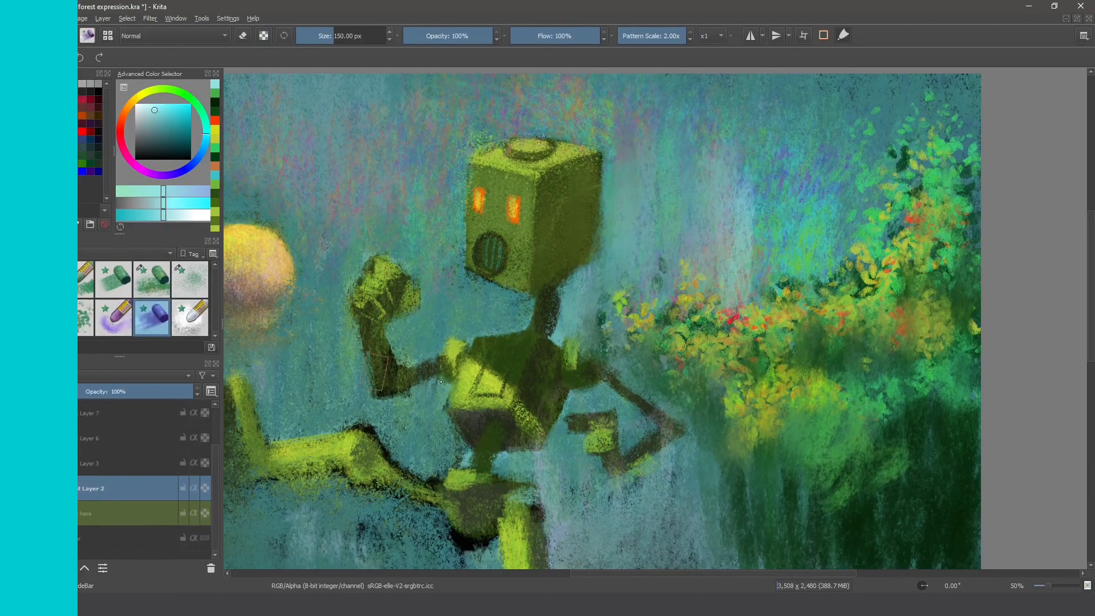
mouse_move(693, 504)
mouse_down()
mouse_move(655, 299)
mouse_move(633, 353)
mouse_move(602, 348)
mouse_up()
key(/)
key(ctrl+z)
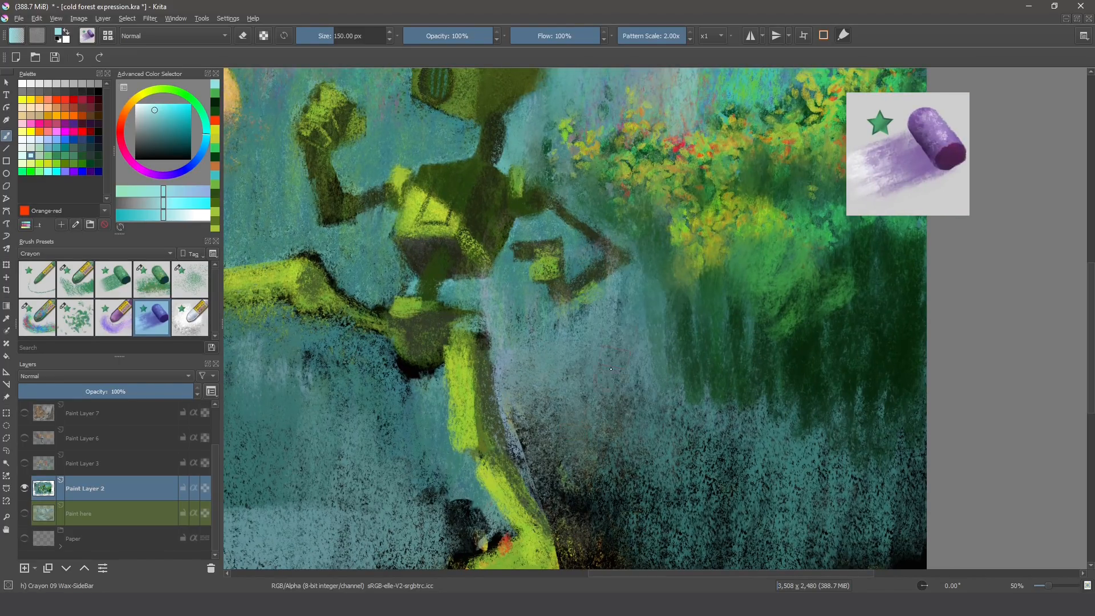
drag(622, 165, 567, 407)
mouse_move(644, 335)
mouse_down()
mouse_move(676, 360)
mouse_move(768, 314)
mouse_move(780, 351)
mouse_up()
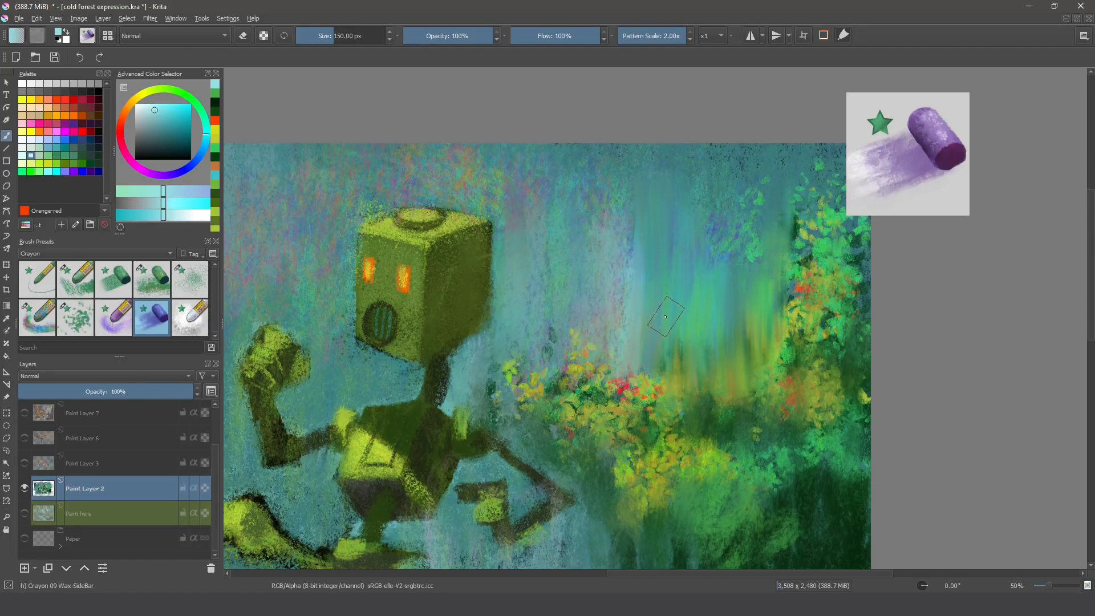
drag(607, 375, 607, 297)
key(ctrl+z)
key(ctrl+z)
key(ctrl+z)
key(ctrl+z)
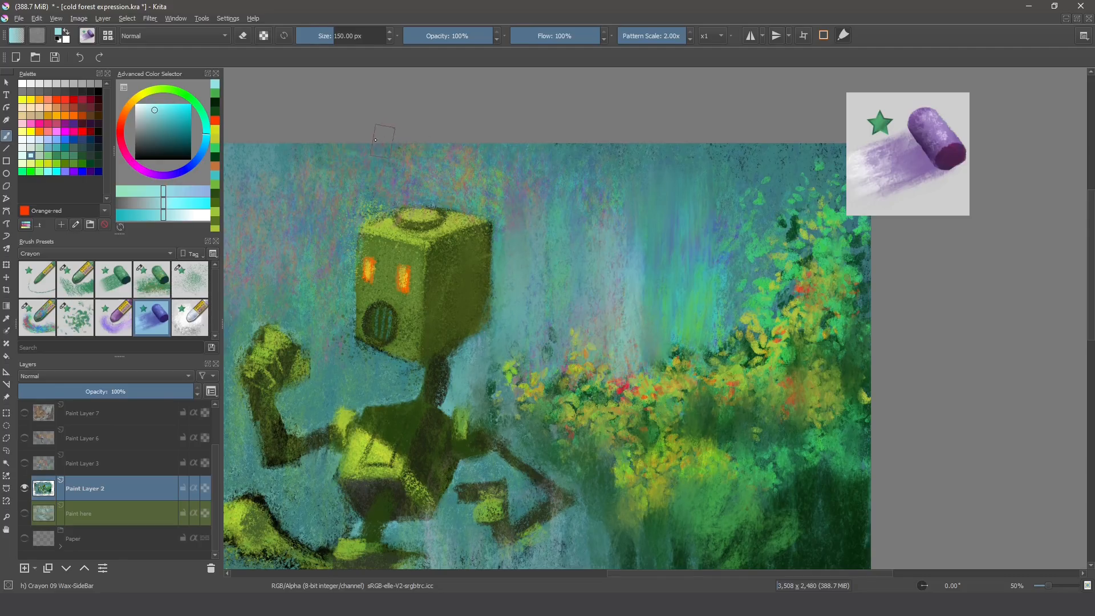
Step: Lower the Smudge Length strength of the Crayon 09 Wax-SideBar brush to about 27% in its brush settings
click(88, 36)
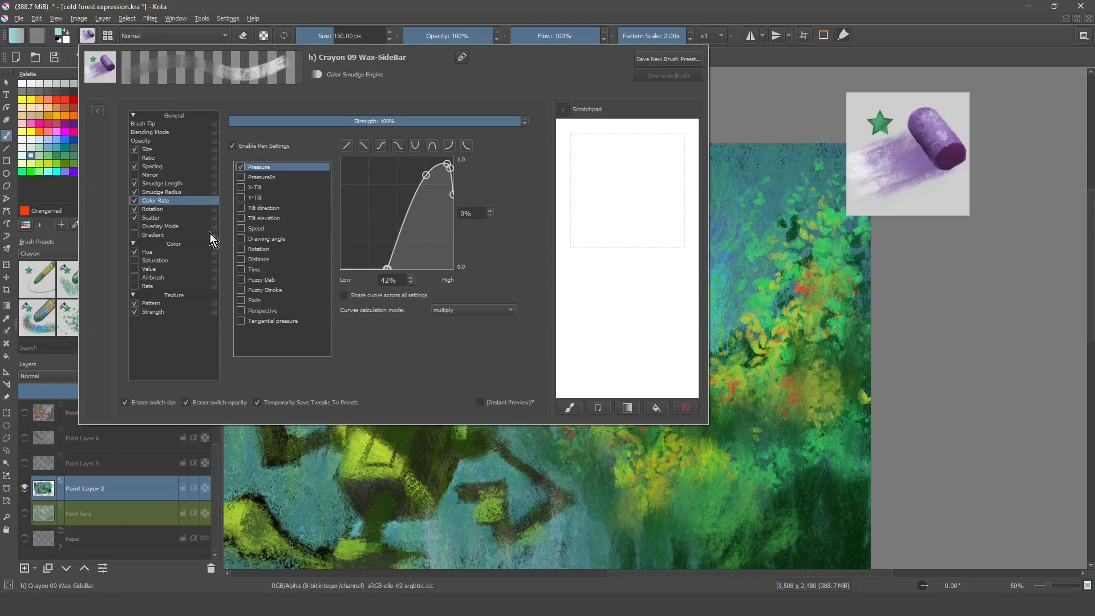
click(163, 184)
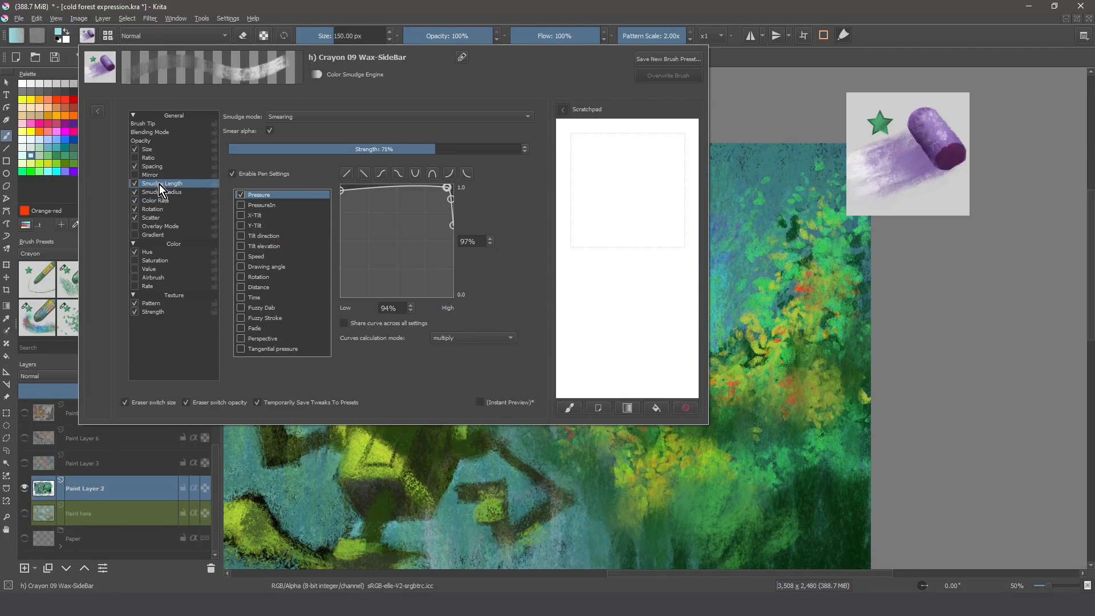
drag(354, 147, 329, 152)
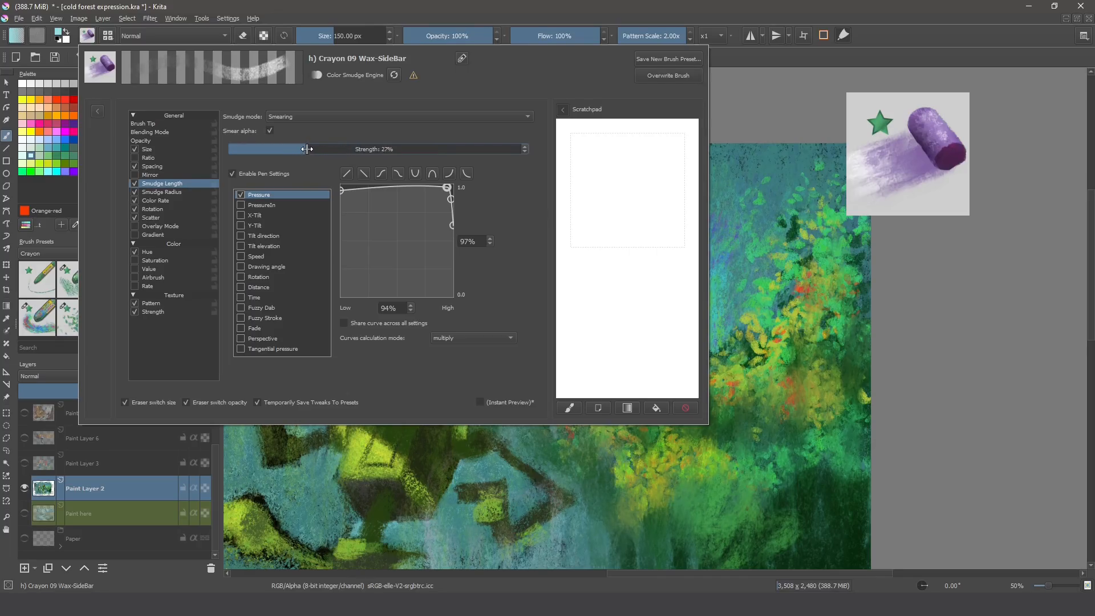
click(520, 460)
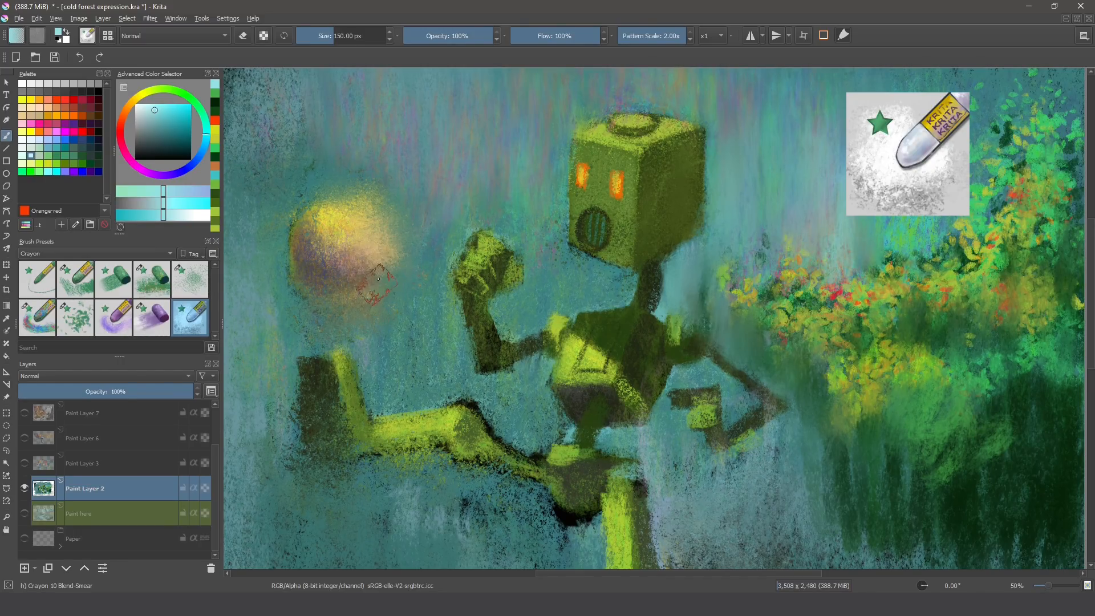
Step: Soften the ball's lower right edge with Crayon 10 Blend-Smear at 150 px, and view the brush's Airbrush settings
mouse_move(380, 312)
mouse_down()
mouse_move(393, 264)
mouse_move(371, 241)
mouse_move(394, 290)
mouse_move(395, 254)
mouse_move(369, 318)
mouse_move(412, 256)
mouse_up()
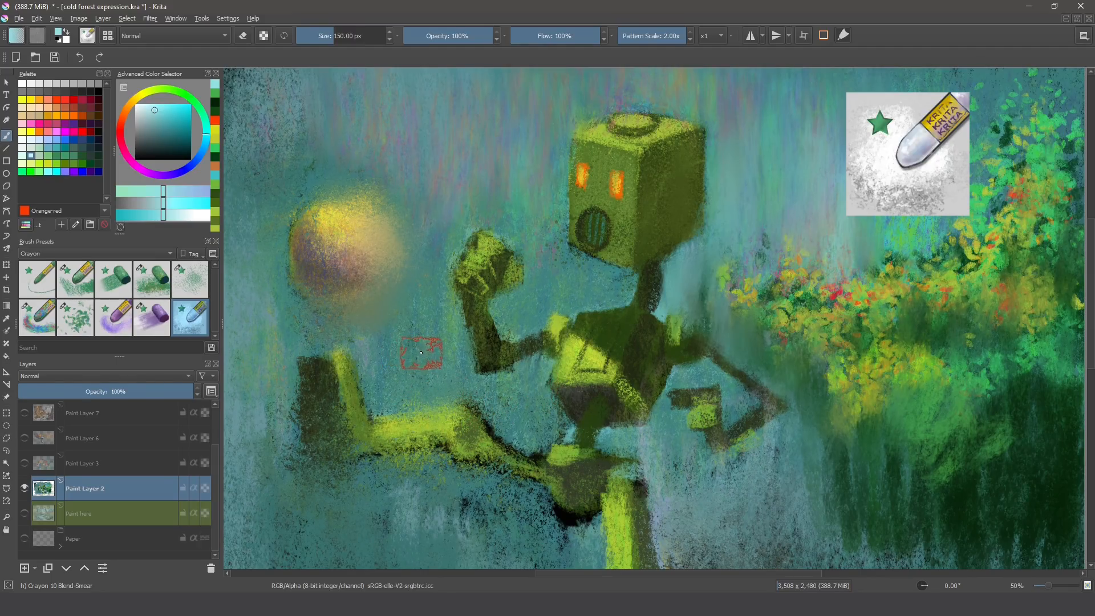
click(87, 37)
click(153, 279)
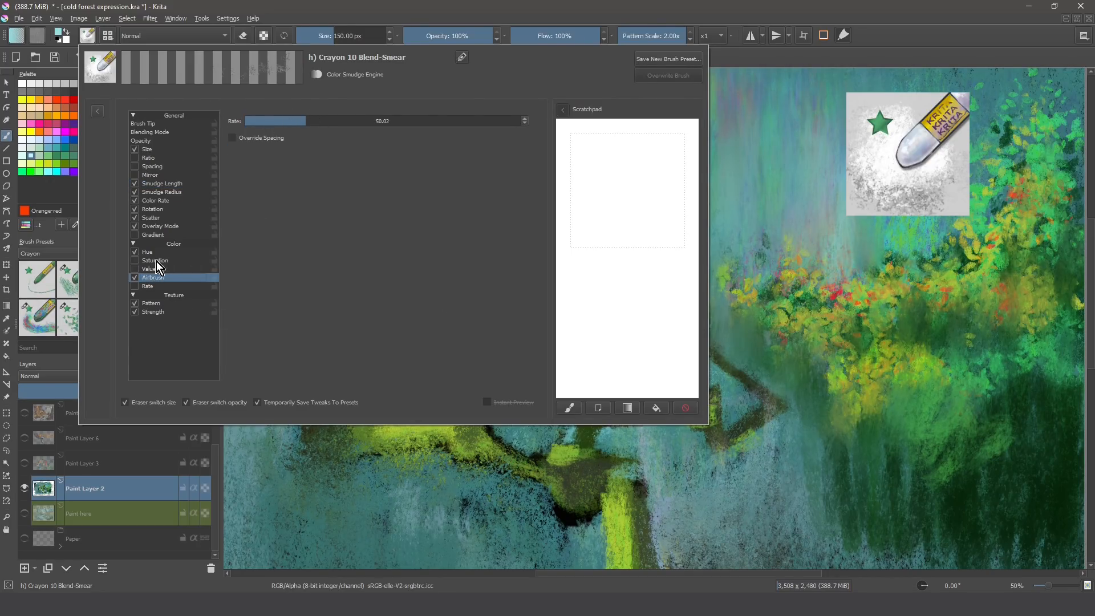
click(364, 457)
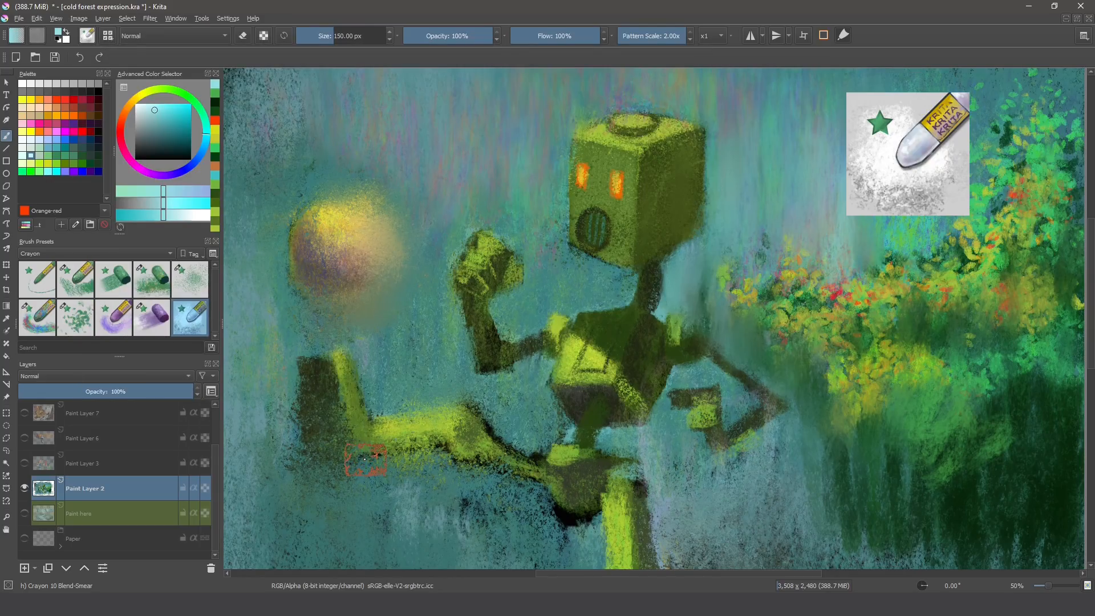